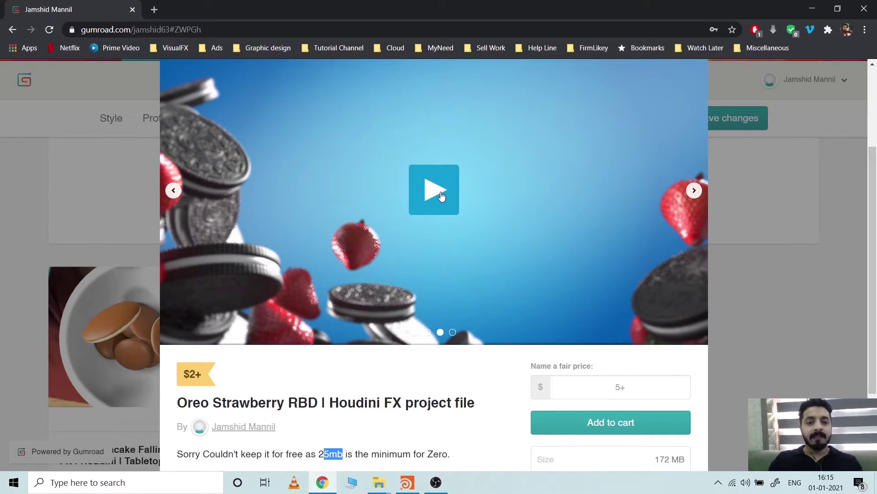
Play the preview videos in the gallery of the Oreo Strawberry RBD Houdini FX project file product page
{"action": "left_click", "coordinate": [439, 196]}
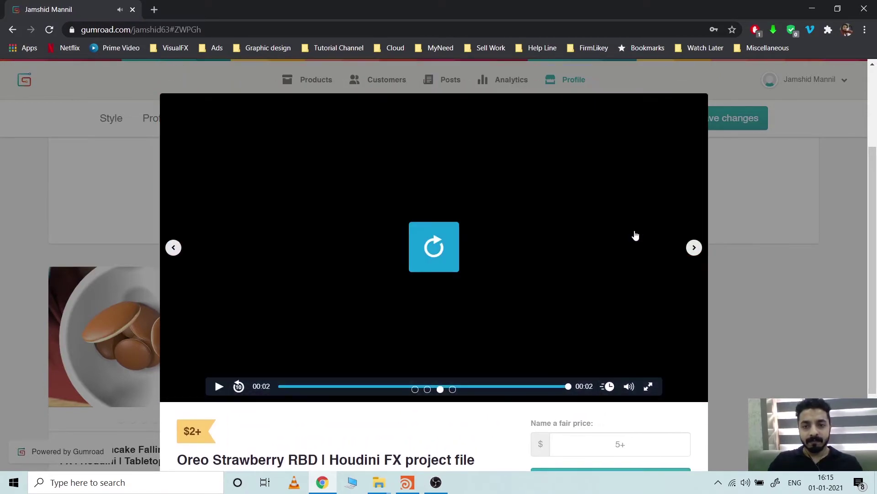
{"action": "left_click", "coordinate": [441, 260]}
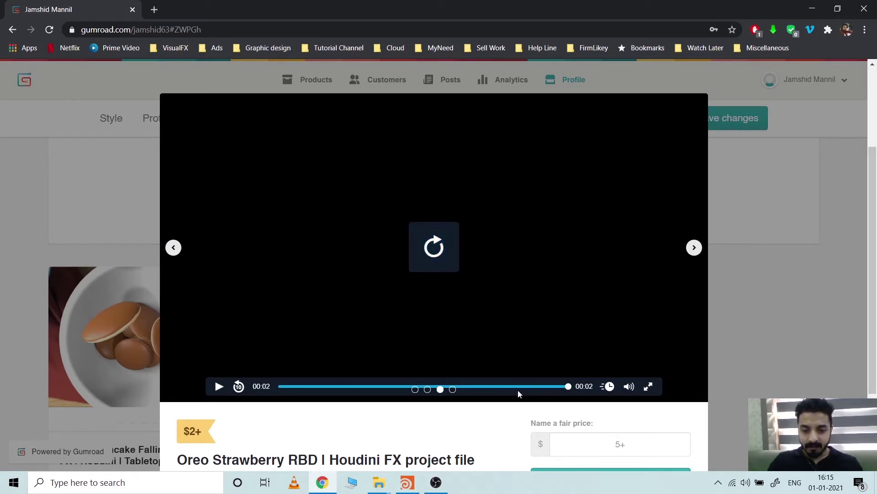
{"action": "left_click", "coordinate": [694, 247]}
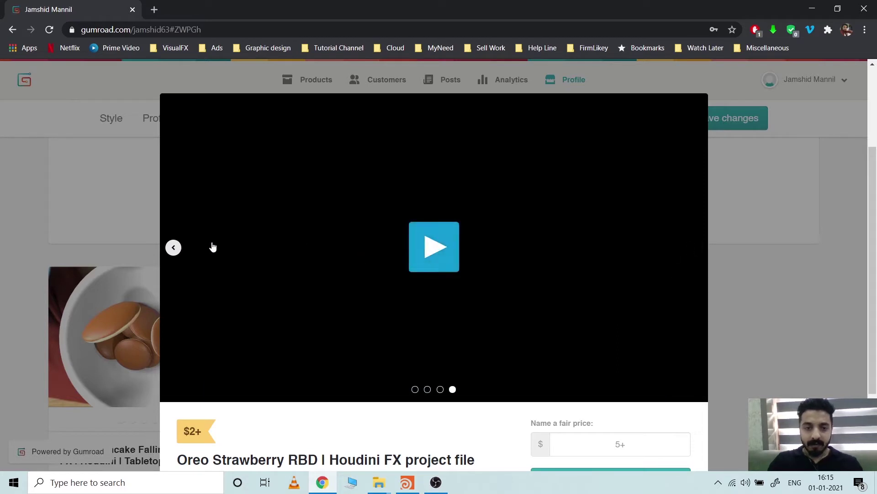
{"action": "left_click", "coordinate": [428, 258]}
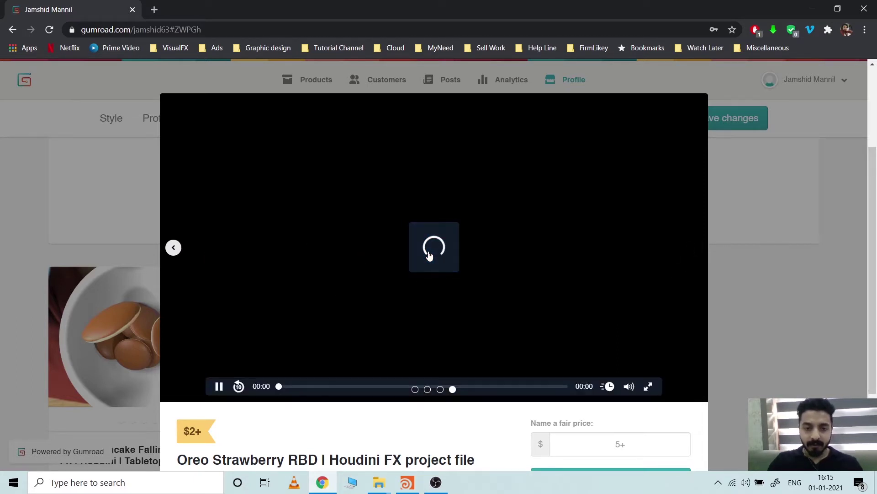
{"action": "left_click", "coordinate": [173, 248]}
{"action": "left_click", "coordinate": [173, 247]}
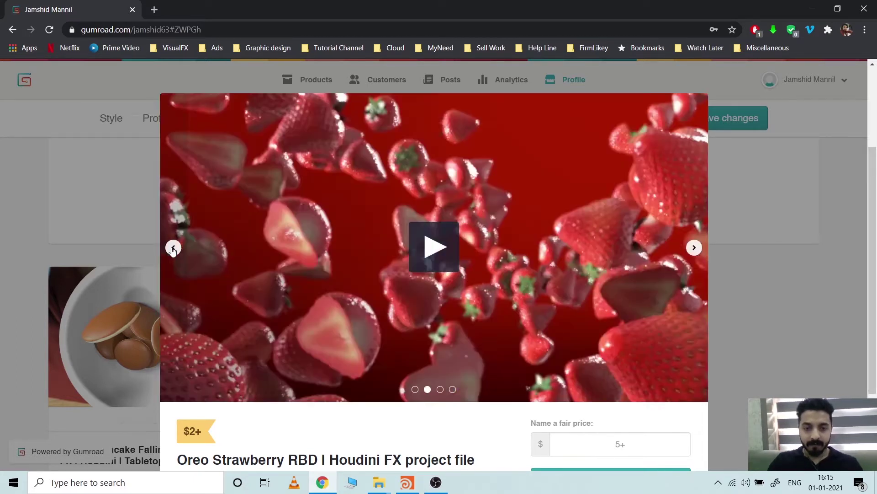
{"action": "left_click", "coordinate": [434, 246]}
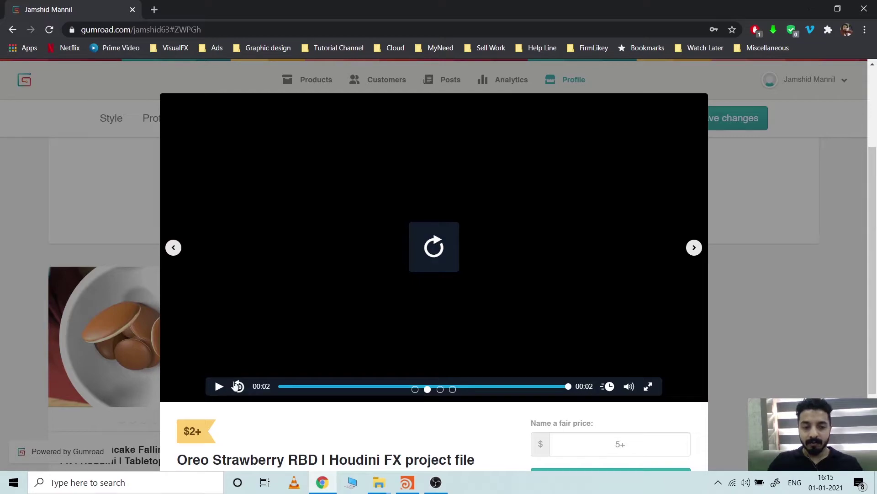
{"action": "left_click", "coordinate": [430, 252]}
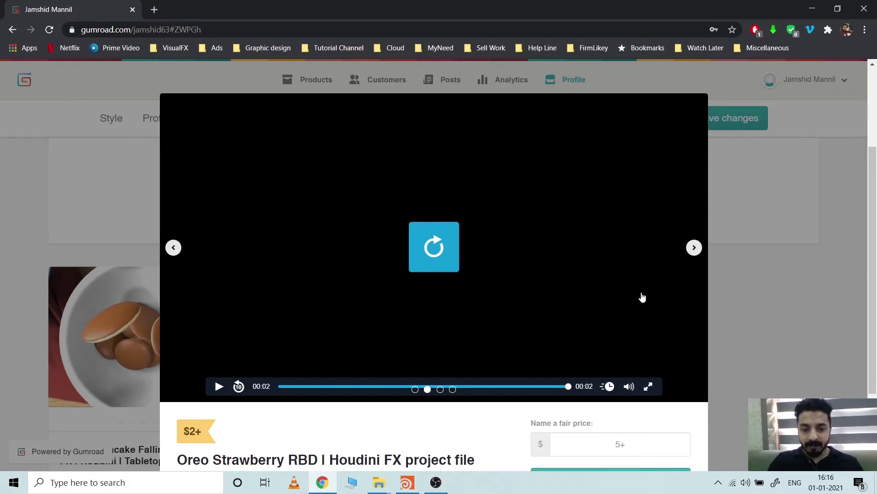
{"action": "scroll", "coordinate": [605, 311], "scroll_direction": "down", "scroll_amount": 1}
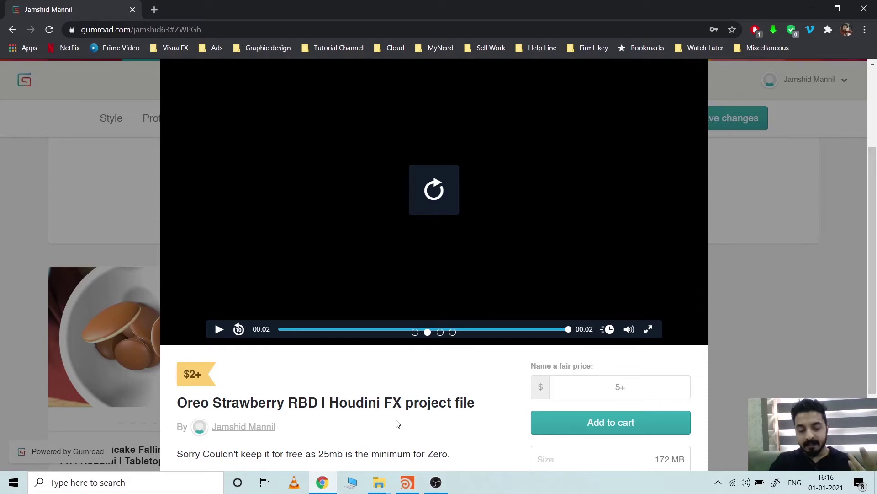
Switch to File Explorer, close the Videos window and go back to the inner Oreo Strawberry HIP folder
{"action": "left_click", "coordinate": [385, 481]}
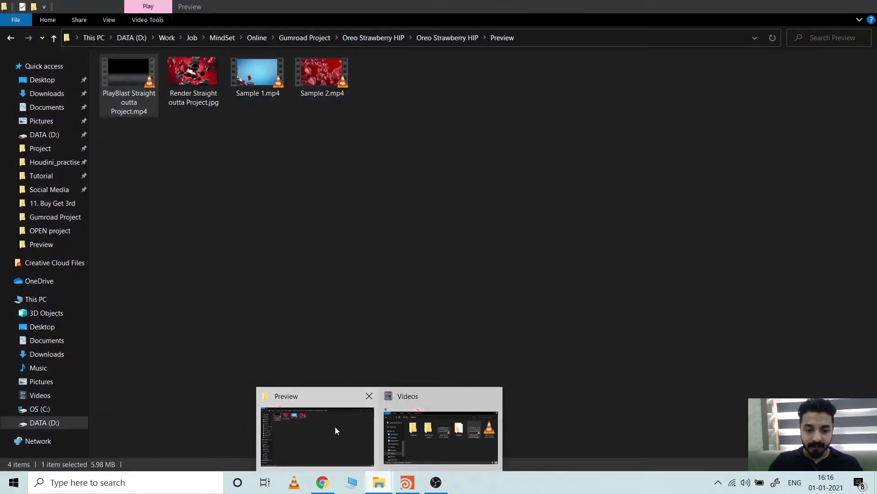
{"action": "left_click", "coordinate": [320, 425]}
{"action": "left_click", "coordinate": [375, 483]}
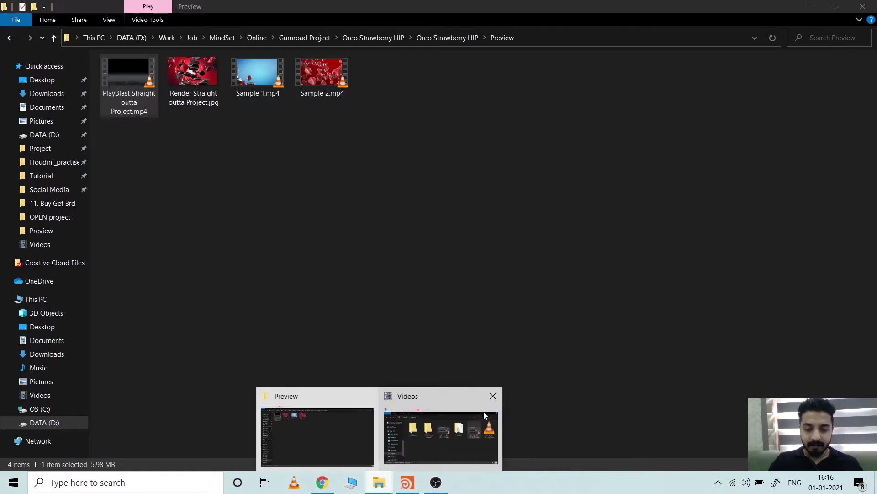
{"action": "left_click", "coordinate": [493, 396]}
{"action": "left_click", "coordinate": [10, 37]}
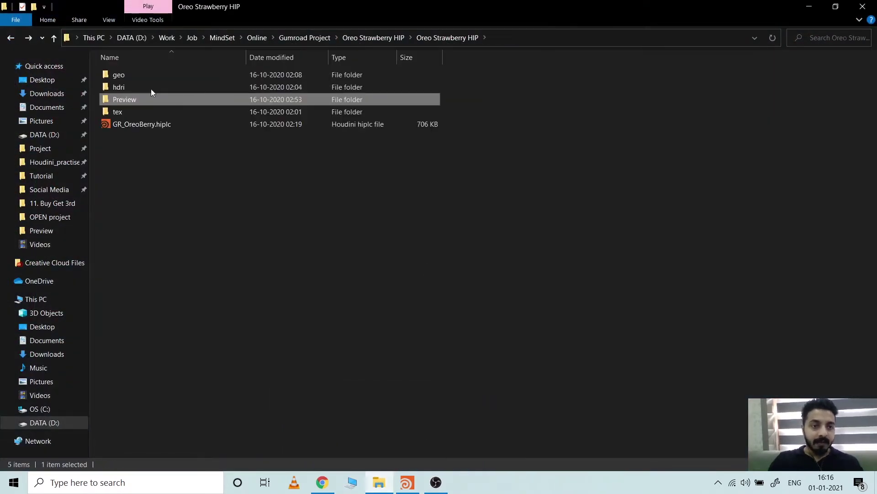
Look through the contents of the geo and hdri folders, returning to the Oreo Strawberry HIP folder
{"action": "double_click", "coordinate": [121, 75]}
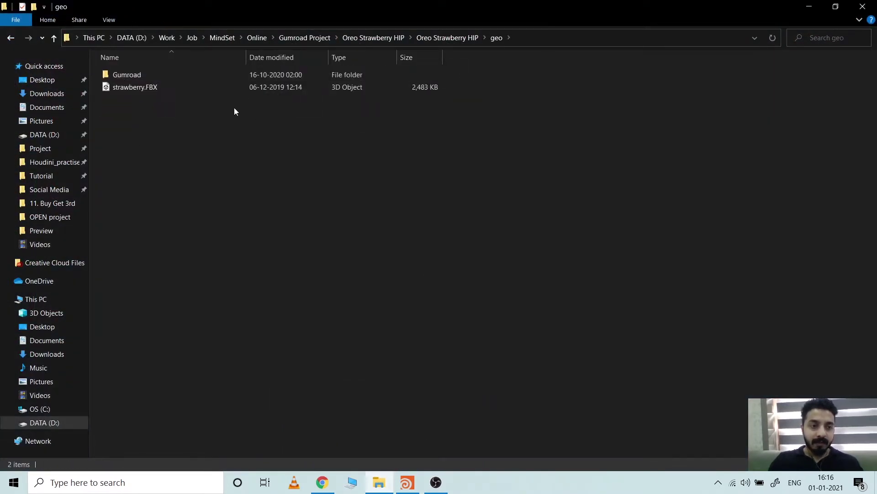
{"action": "left_click_drag", "start_coordinate": [167, 133], "coordinate": [127, 74]}
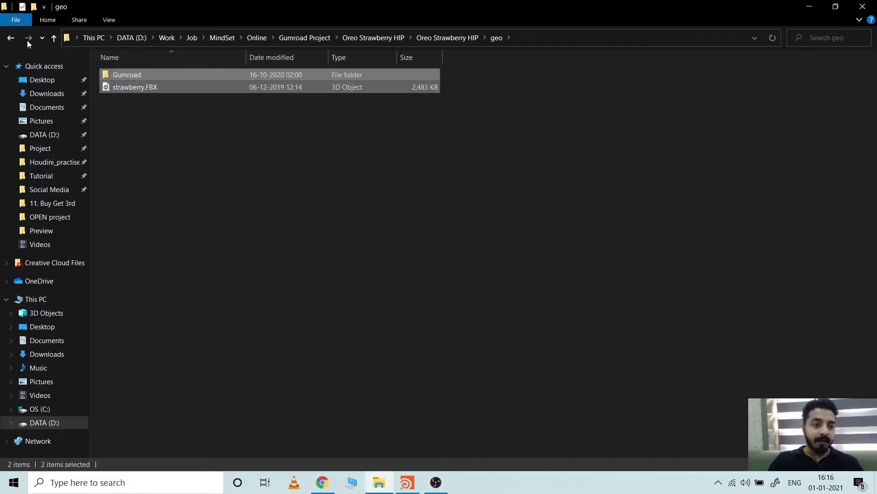
{"action": "left_click", "coordinate": [8, 38]}
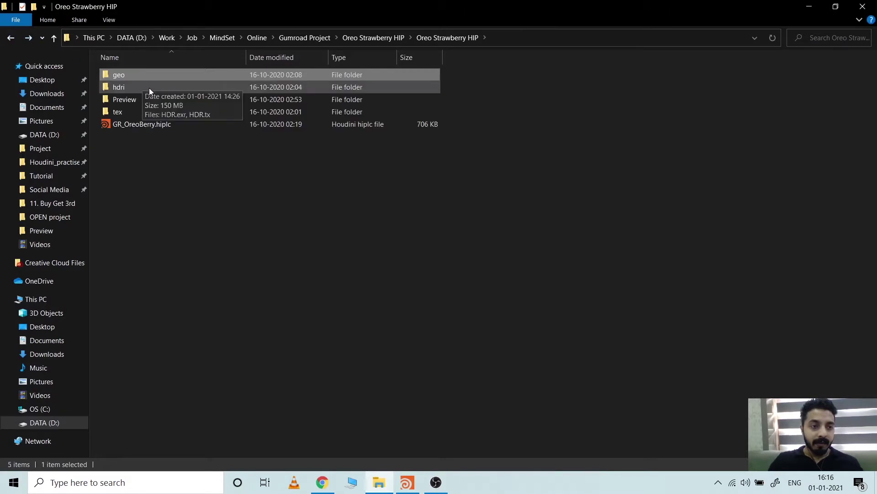
{"action": "double_click", "coordinate": [149, 87]}
{"action": "left_click", "coordinate": [127, 91]}
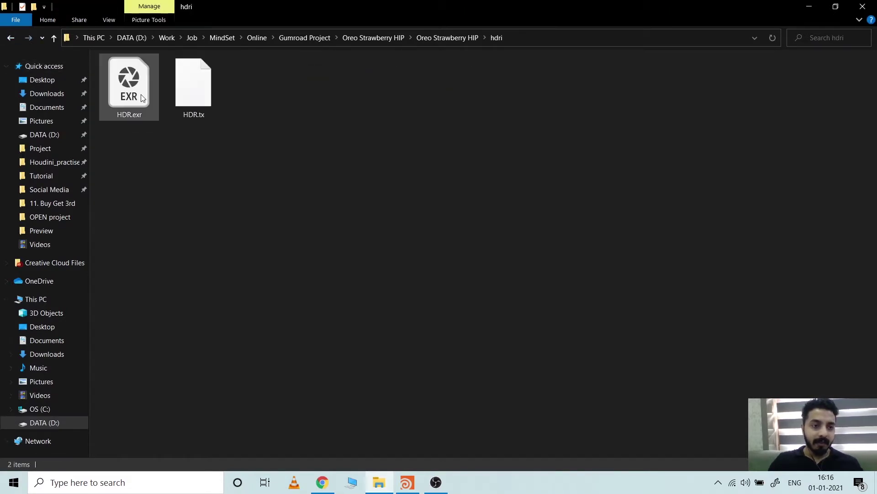
{"action": "left_click", "coordinate": [11, 40]}
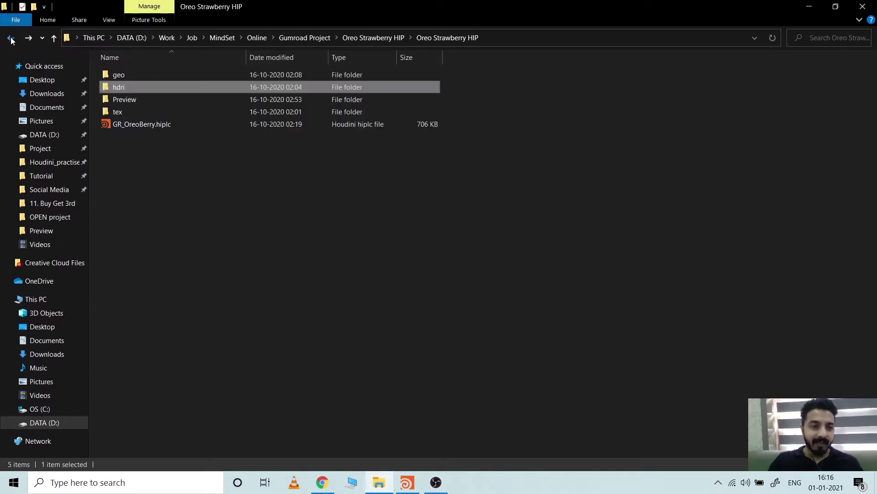
Compare the files in the Preview folder with the product page's gallery in Chrome, returning to the Oreo Strawberry HIP folder
{"action": "double_click", "coordinate": [150, 101]}
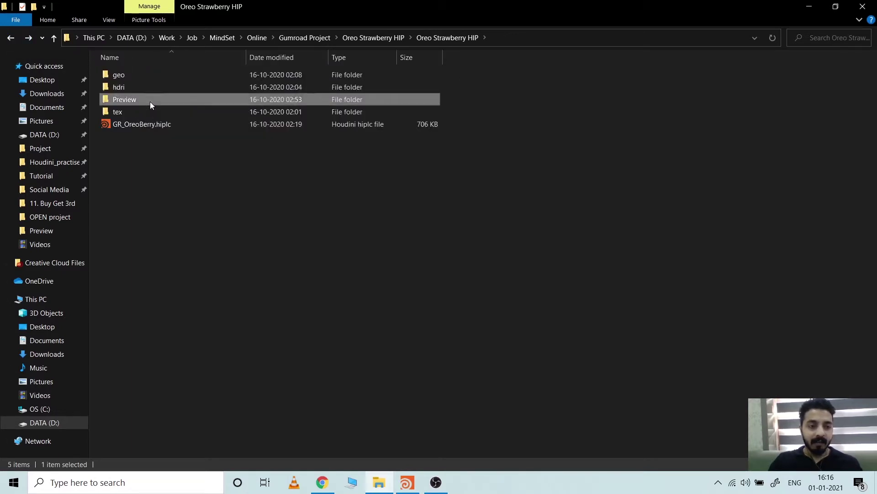
{"action": "left_click_drag", "start_coordinate": [376, 181], "coordinate": [151, 96]}
{"action": "left_click", "coordinate": [323, 482]}
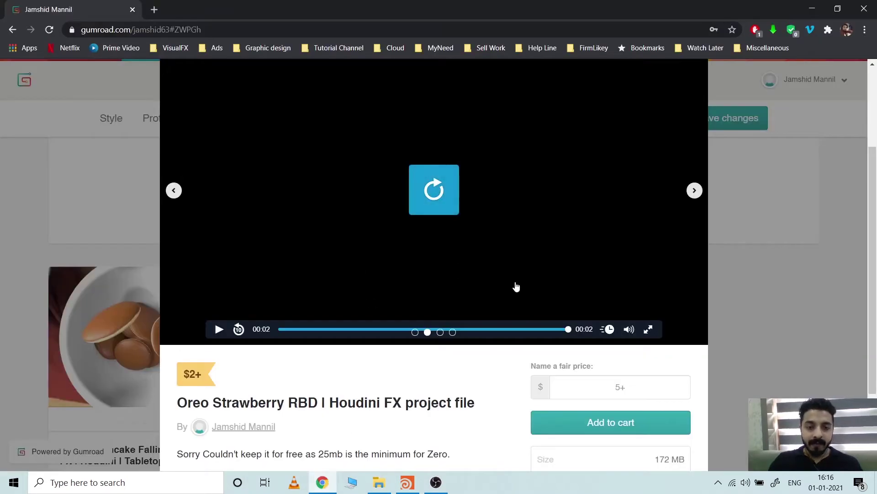
{"action": "left_click", "coordinate": [695, 191]}
{"action": "left_click", "coordinate": [695, 191]}
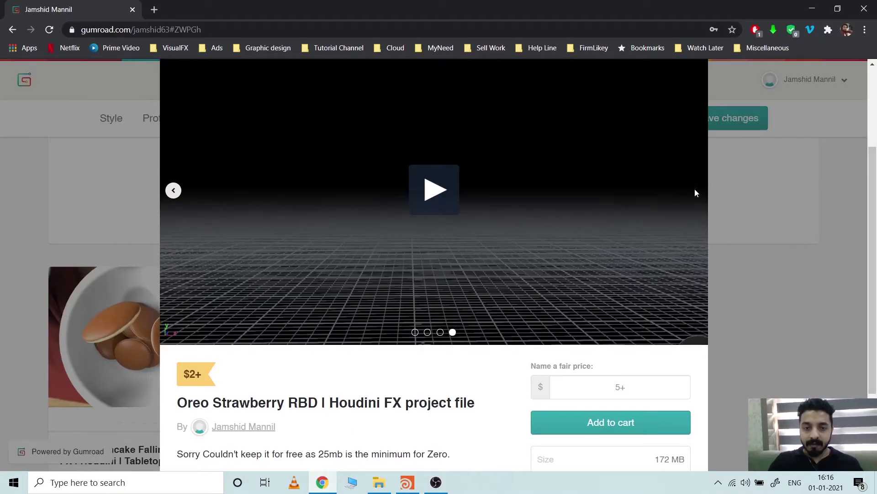
{"action": "left_click", "coordinate": [812, 8]}
{"action": "left_click", "coordinate": [10, 37]}
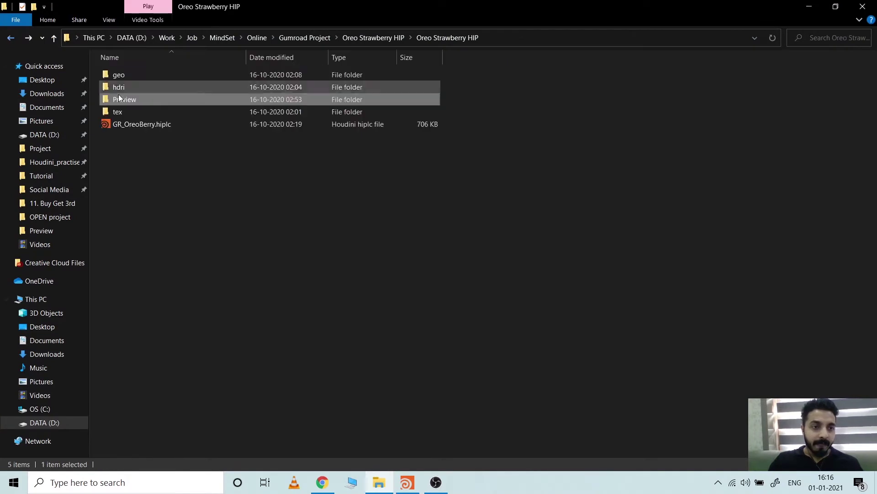
Examine the casino chip and strawberry textures in the tex folder, returning to the Oreo Strawberry HIP folder
{"action": "double_click", "coordinate": [132, 111]}
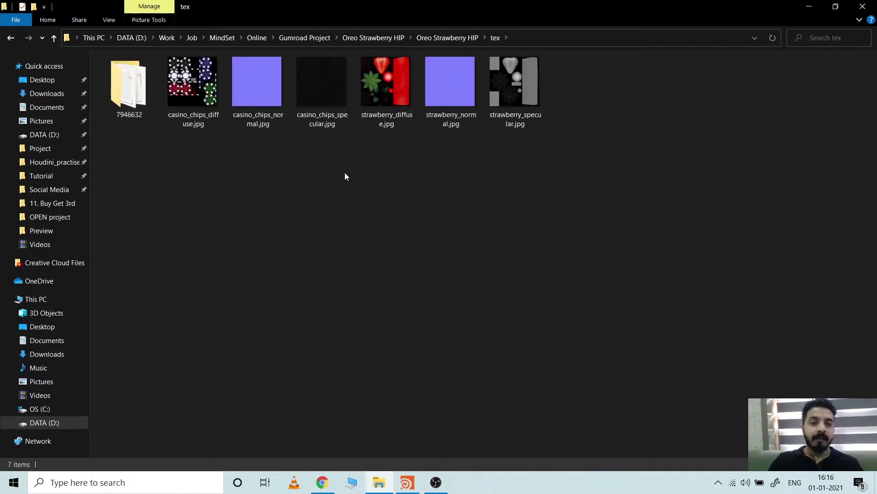
{"action": "left_click_drag", "start_coordinate": [324, 168], "coordinate": [97, 90]}
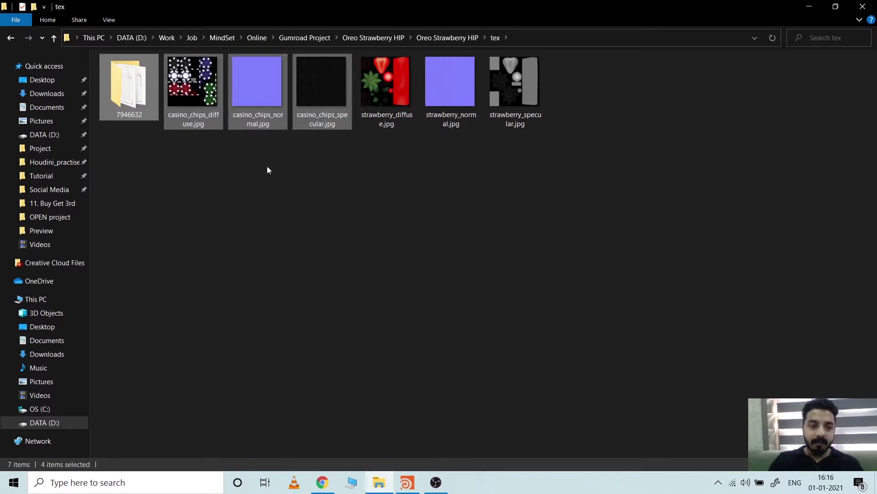
{"action": "left_click_drag", "start_coordinate": [319, 169], "coordinate": [115, 81]}
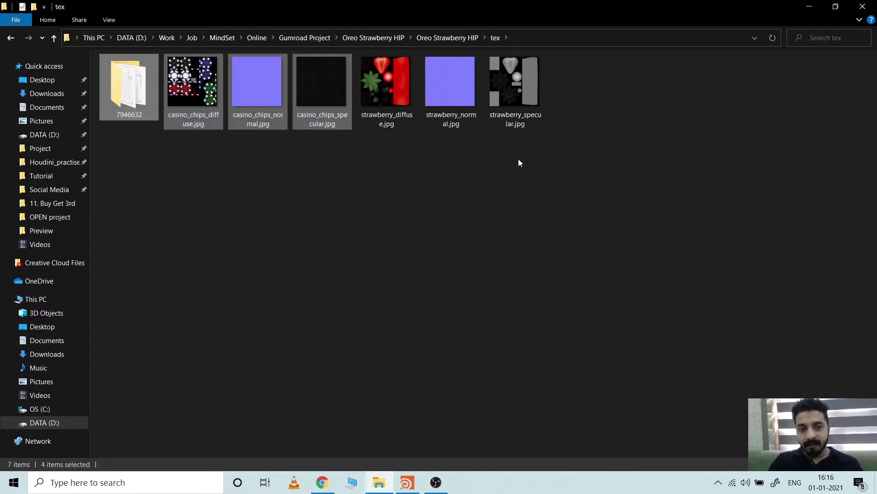
{"action": "left_click_drag", "start_coordinate": [525, 157], "coordinate": [388, 83]}
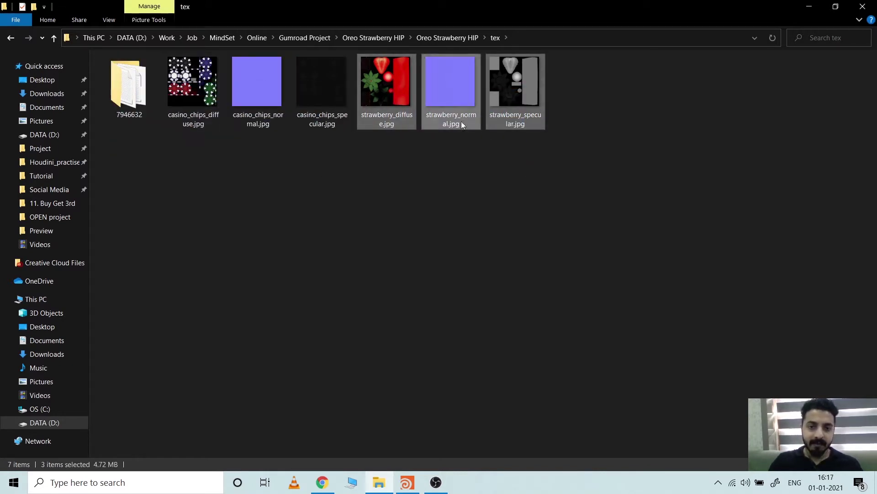
{"action": "left_click", "coordinate": [11, 39]}
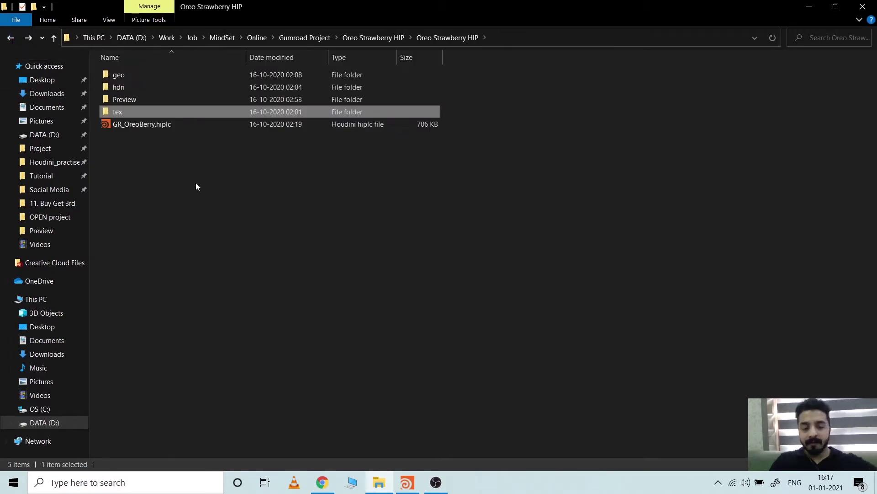
Switch to Houdini with the GR_OreoBerry.hiplc scene and widen the parameter and network panes next to the scene view
{"action": "left_click", "coordinate": [410, 483]}
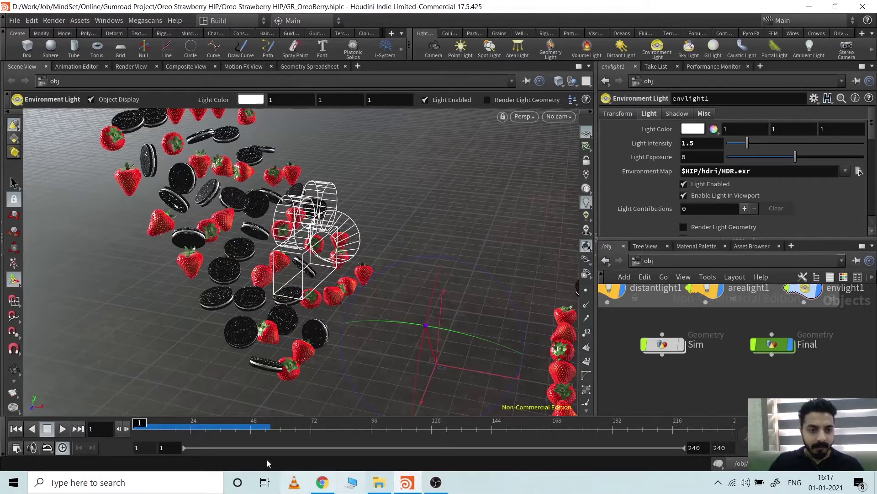
{"action": "left_click", "coordinate": [388, 483]}
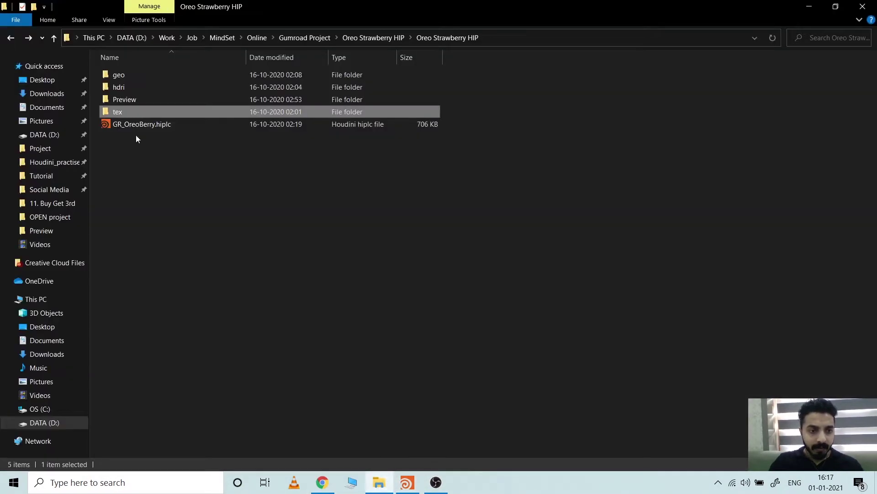
{"action": "left_click", "coordinate": [407, 485]}
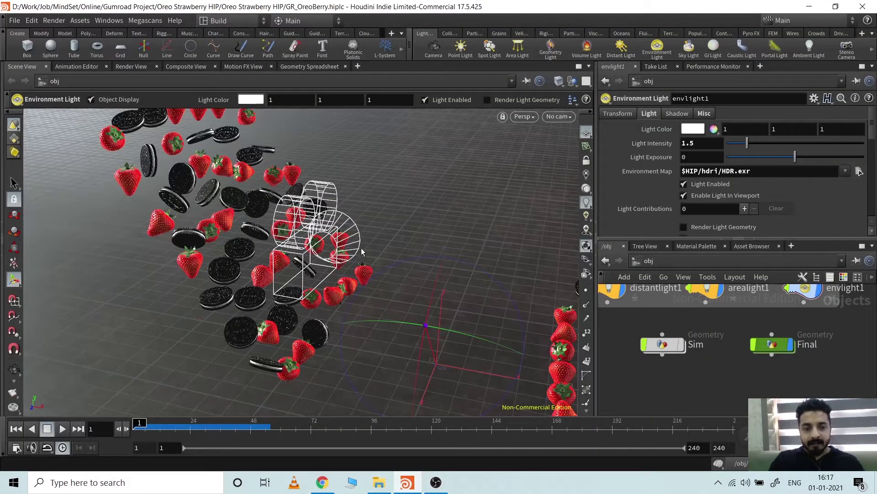
{"action": "left_click_drag", "start_coordinate": [431, 302], "coordinate": [553, 296], "text": "alt"}
{"action": "scroll", "coordinate": [352, 284], "scroll_direction": "down", "scroll_amount": 5}
{"action": "middle_click_drag", "start_coordinate": [750, 302], "coordinate": [732, 352]}
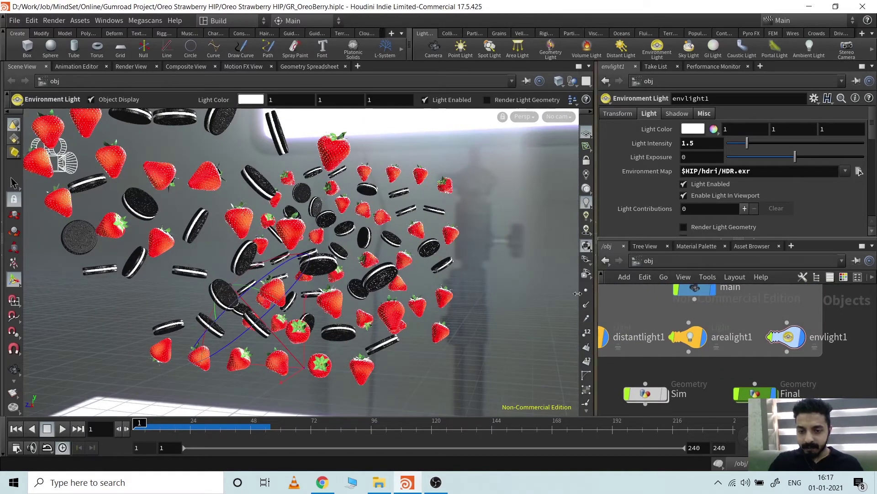
{"action": "left_click_drag", "start_coordinate": [596, 293], "coordinate": [540, 293]}
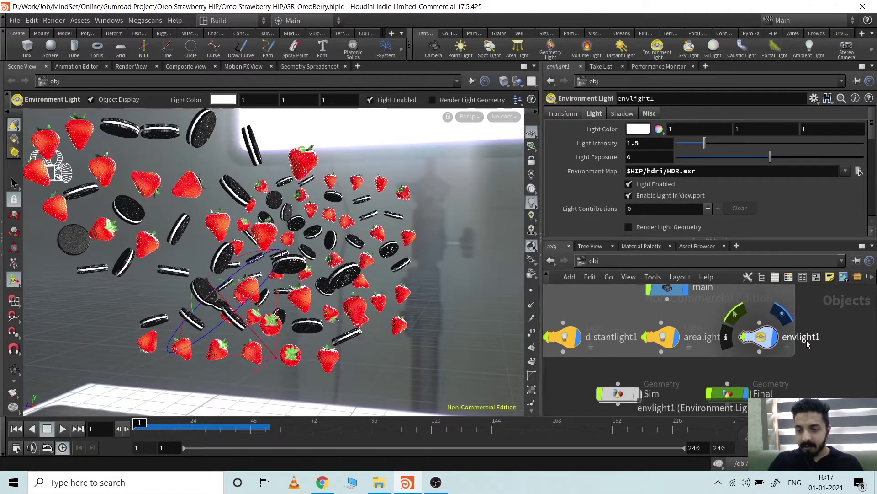
Inspect the arealight1, distantlight1 and main camera nodes in the Camera and Lights network box
{"action": "middle_click_drag", "start_coordinate": [846, 332], "coordinate": [864, 356]}
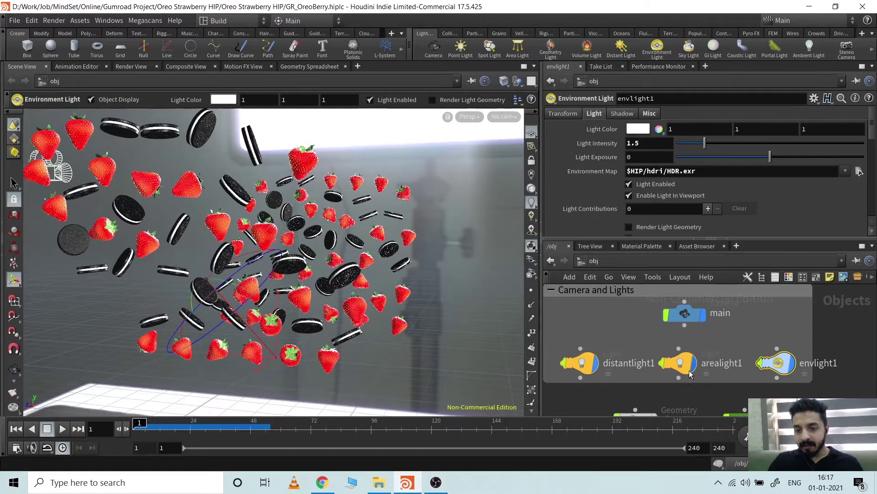
{"action": "left_click", "coordinate": [679, 363]}
{"action": "left_click", "coordinate": [587, 368]}
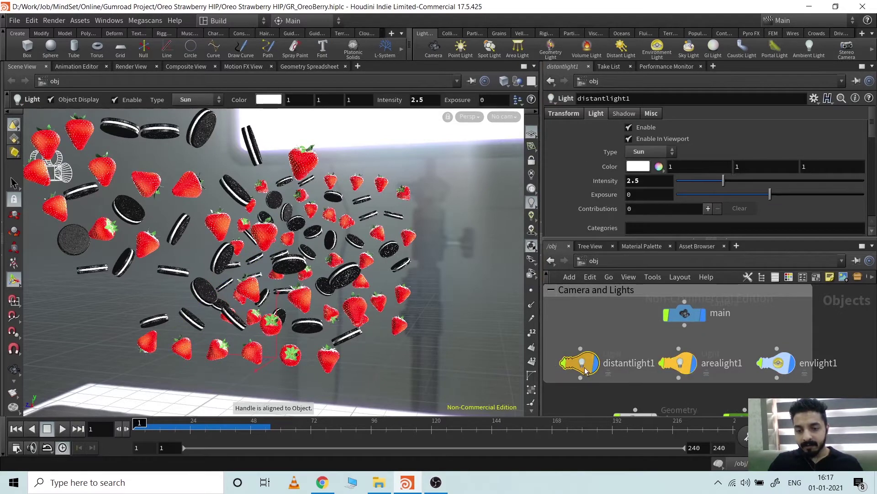
{"action": "left_click", "coordinate": [694, 315]}
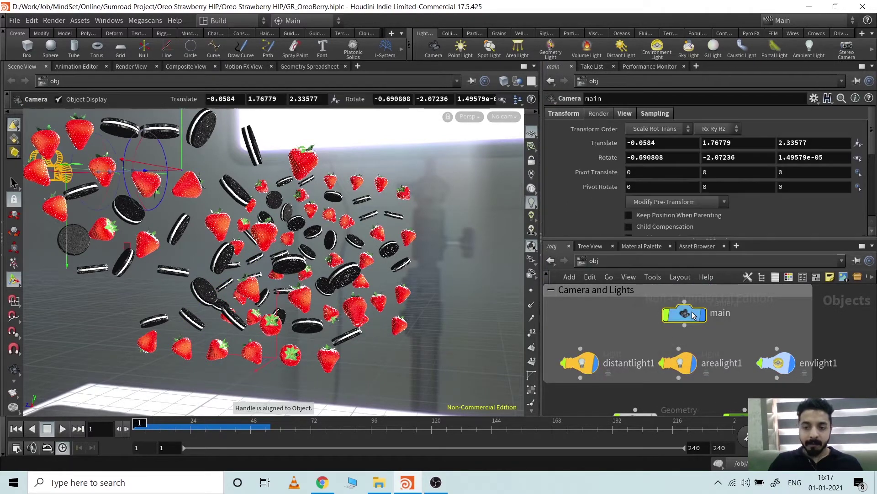
View the scene through the main camera
{"action": "scroll", "coordinate": [834, 329], "scroll_direction": "down", "scroll_amount": 3}
{"action": "left_click", "coordinate": [502, 117]}
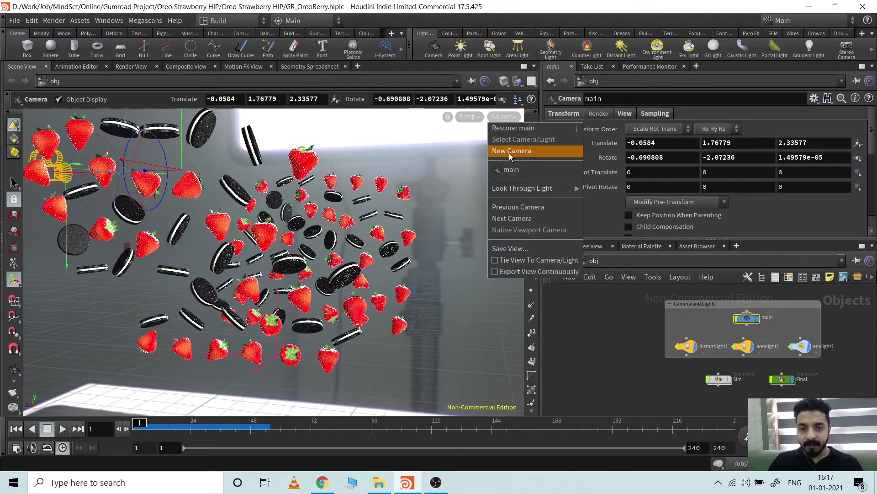
{"action": "left_click", "coordinate": [508, 169]}
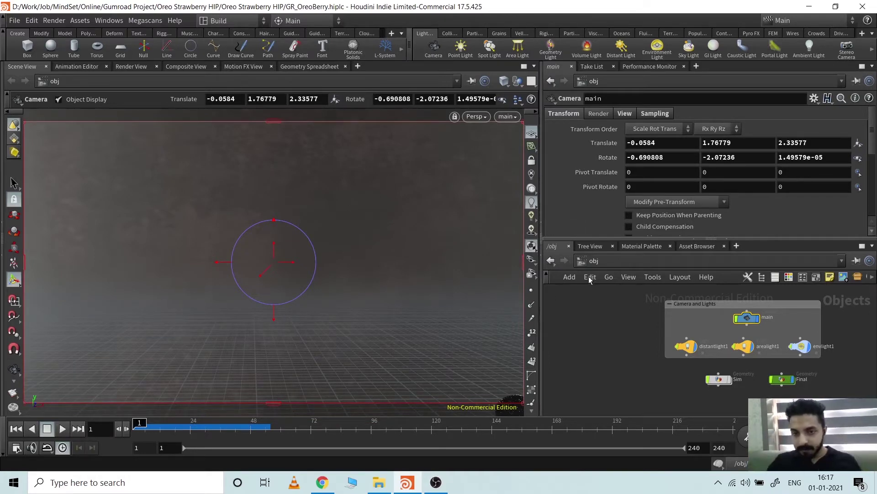
View the Mantra render in the render view, locate GR_OreoBerry.hiplc in File Explorer, and return to Houdini
{"action": "left_click", "coordinate": [128, 67]}
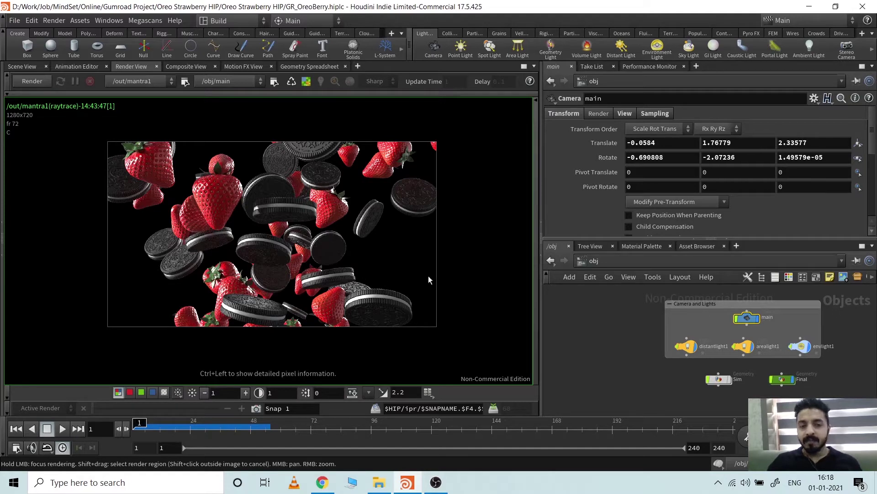
{"action": "left_click", "coordinate": [381, 488]}
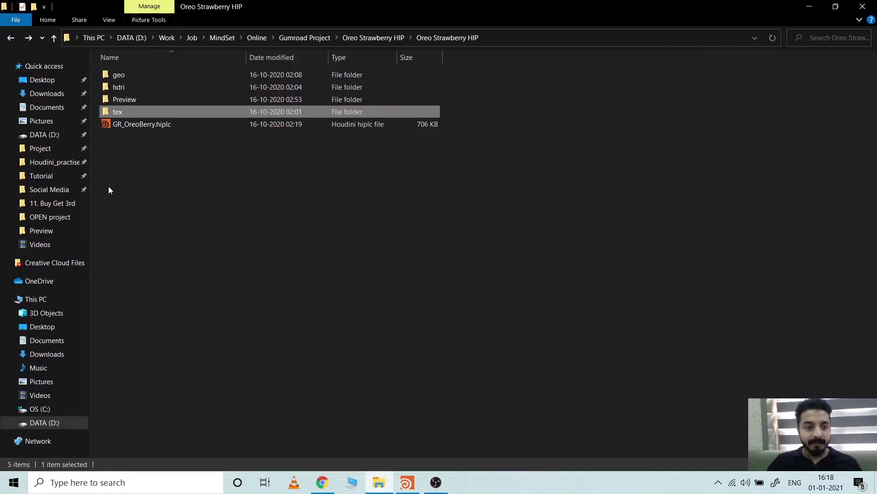
{"action": "left_click", "coordinate": [112, 128]}
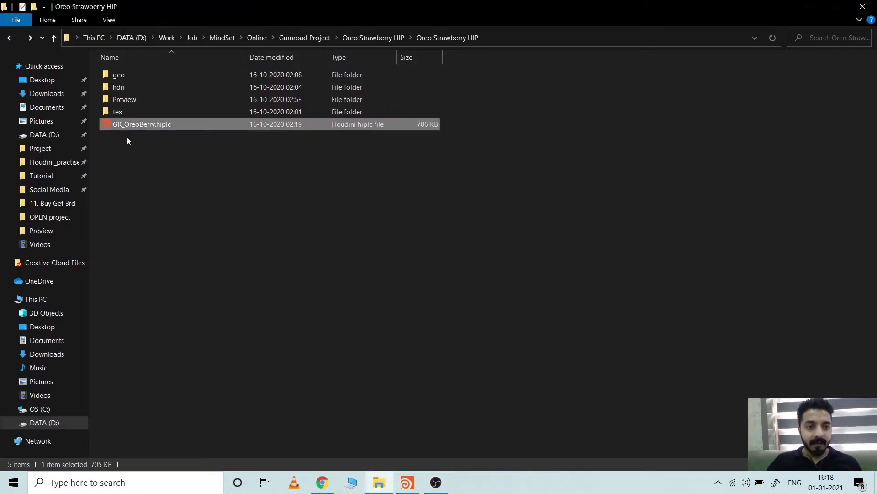
{"action": "left_click", "coordinate": [410, 478]}
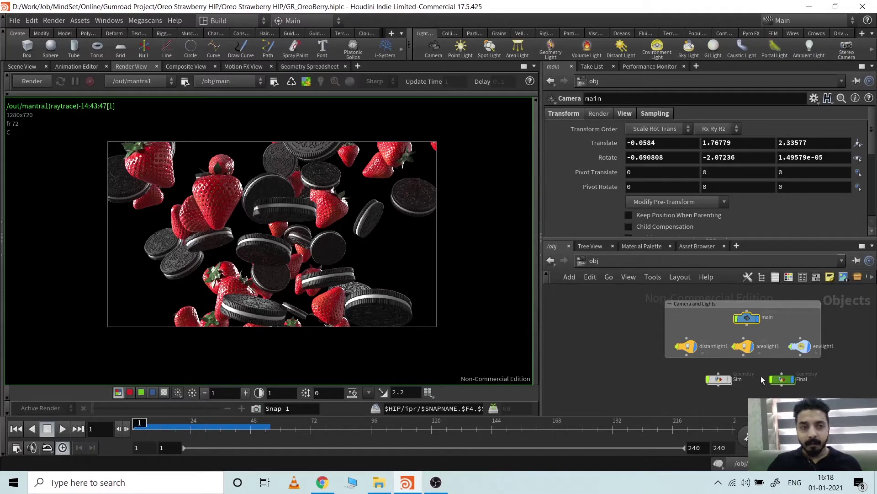
Inspect the rendering parameters of the mantra1 node in the out network, including sampling, camera and frame range
{"action": "left_click", "coordinate": [624, 264]}
{"action": "left_click", "coordinate": [649, 324]}
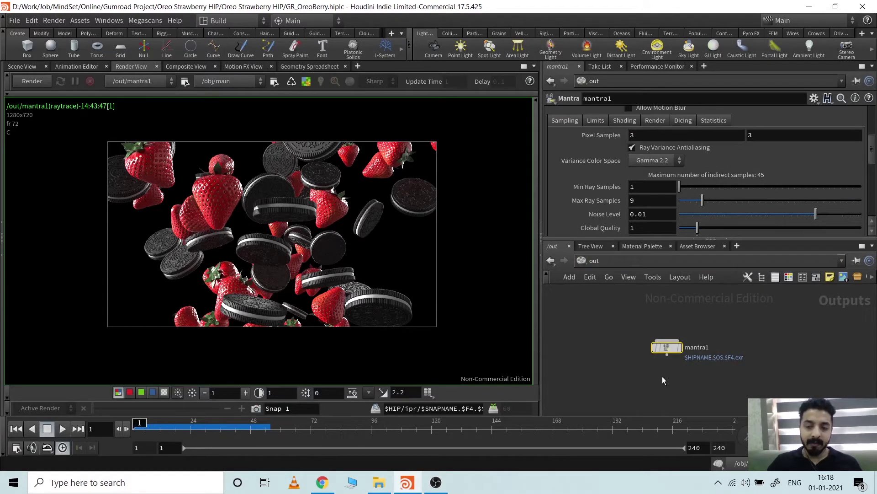
{"action": "left_click", "coordinate": [612, 363]}
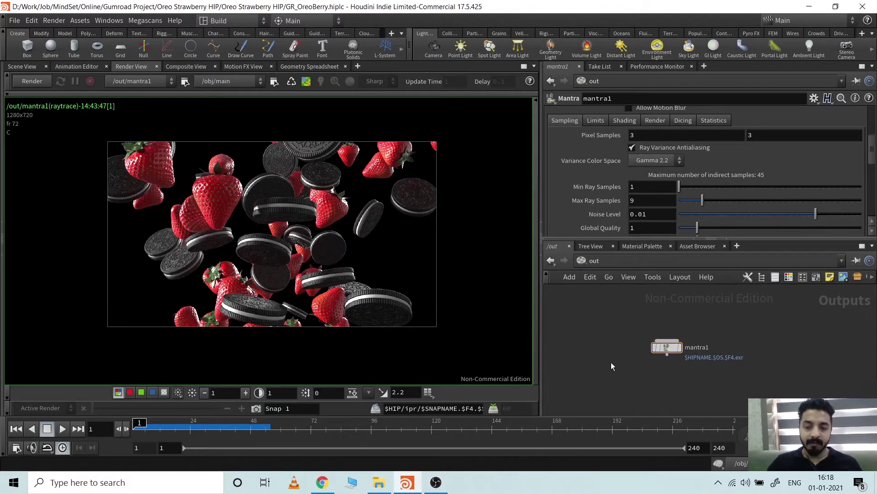
{"action": "left_click", "coordinate": [667, 351]}
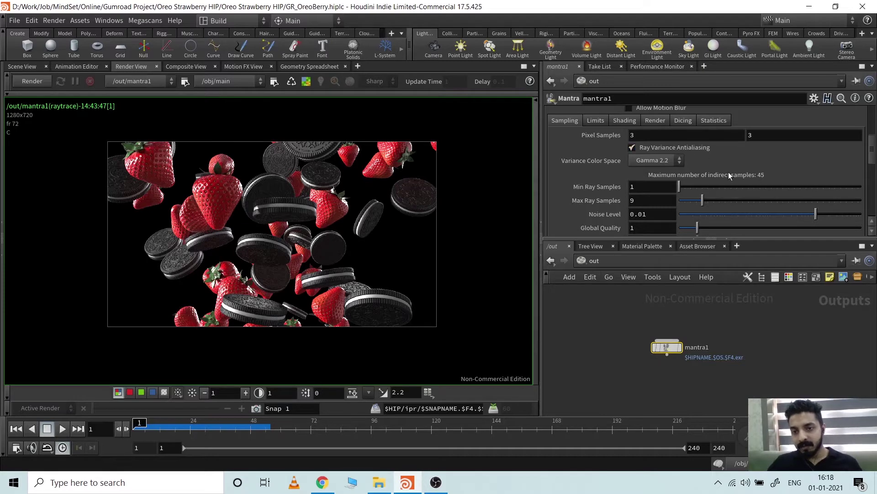
{"action": "scroll", "coordinate": [695, 181], "scroll_direction": "up", "scroll_amount": 5}
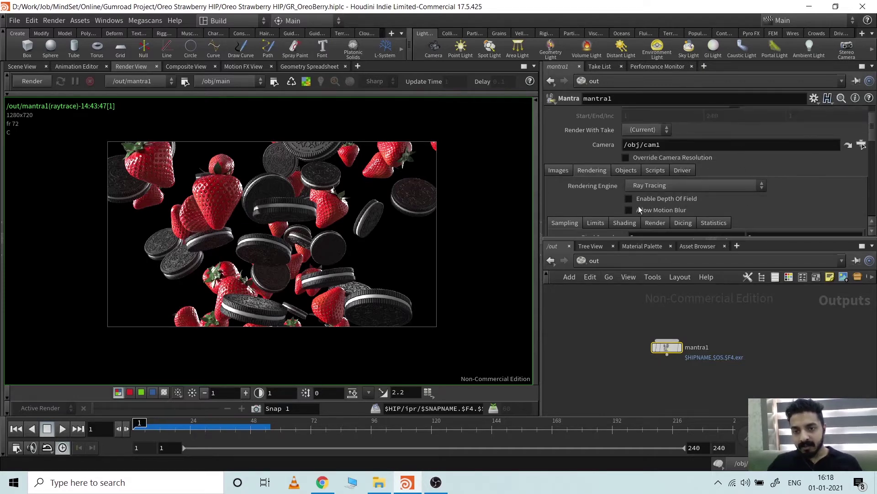
{"action": "scroll", "coordinate": [708, 192], "scroll_direction": "up", "scroll_amount": 2}
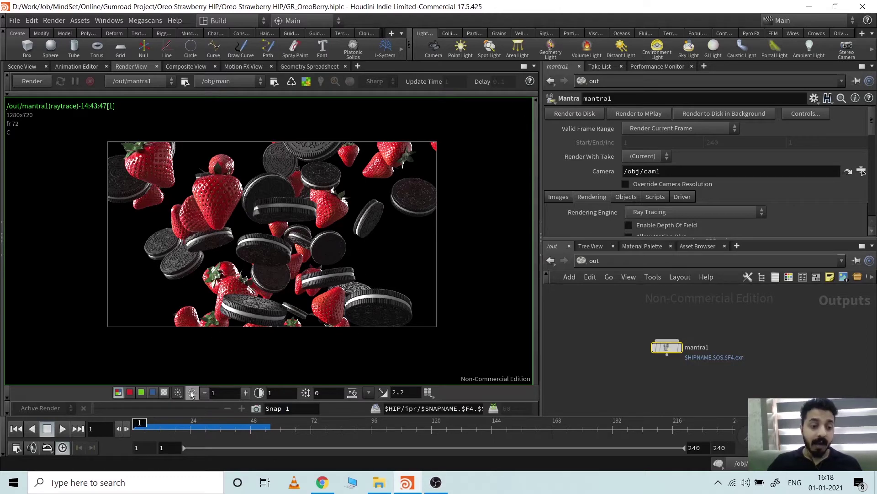
Check the alpha channel of the Oreo and strawberry render, returning to the full-colour display
{"action": "left_click", "coordinate": [164, 392]}
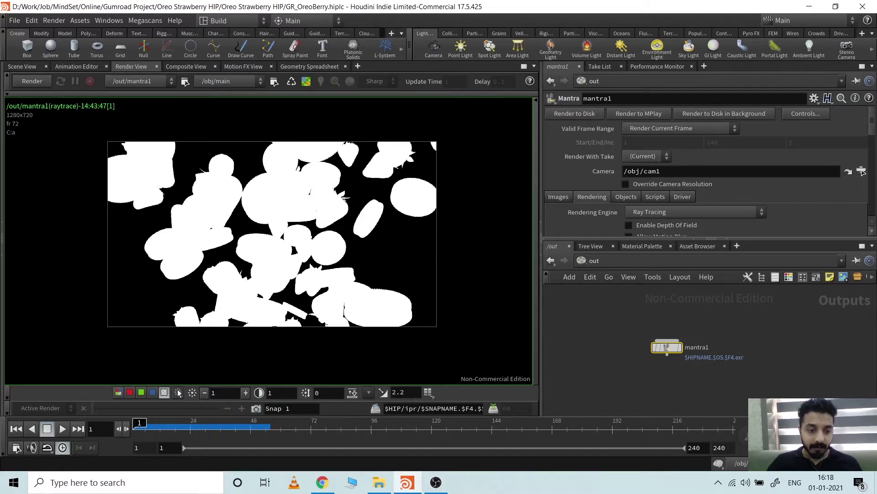
{"action": "left_click", "coordinate": [118, 392]}
Set the render view's background image to the 81809_backgrounds-texture-solid-surface picture from the Pictures folder
{"action": "key", "text": "d"}
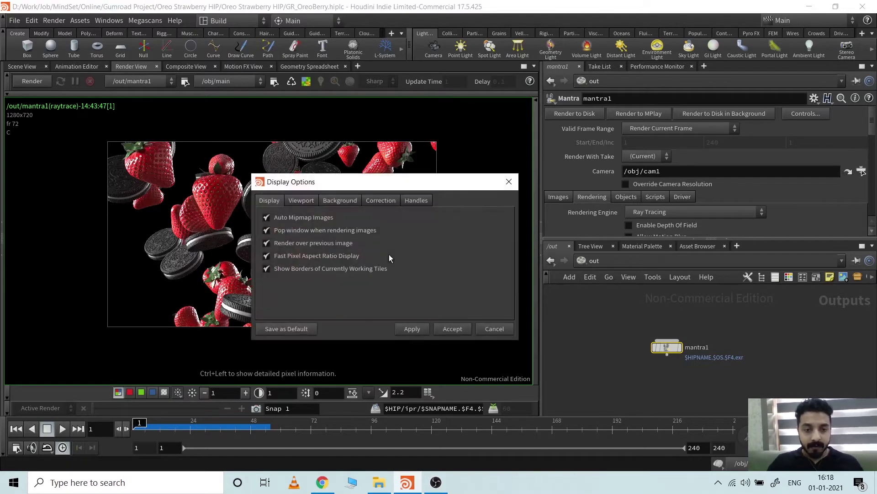
{"action": "left_click", "coordinate": [344, 201]}
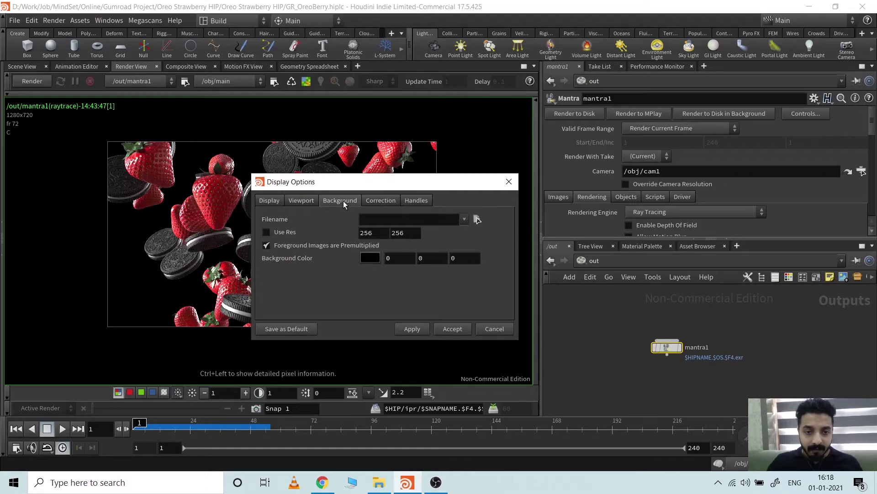
{"action": "left_click", "coordinate": [475, 221]}
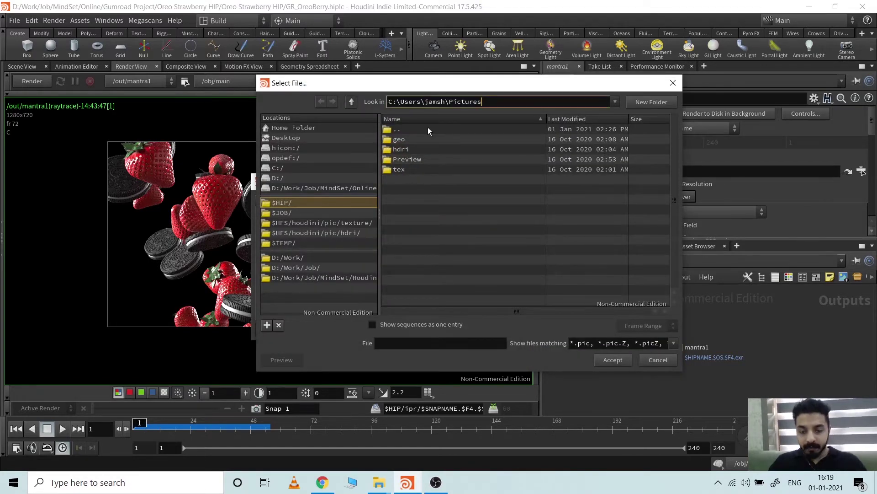
{"action": "key", "text": "Return"}
{"action": "left_click", "coordinate": [428, 191]}
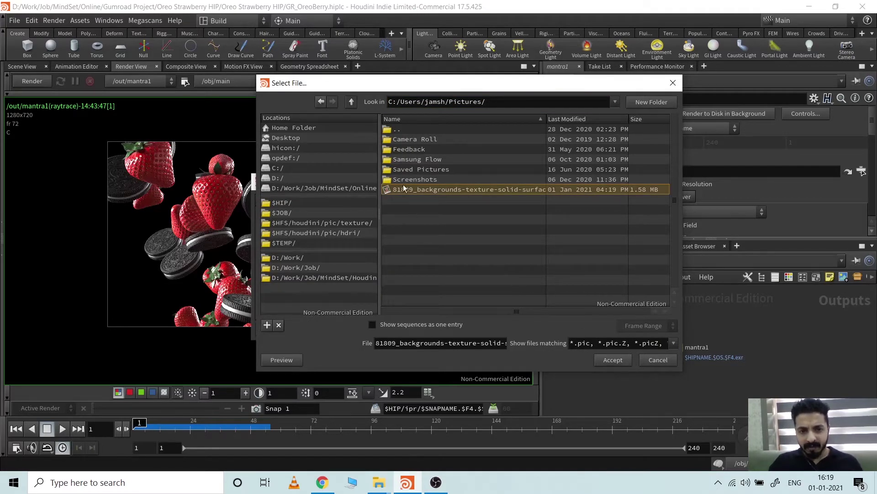
{"action": "left_click", "coordinate": [613, 360]}
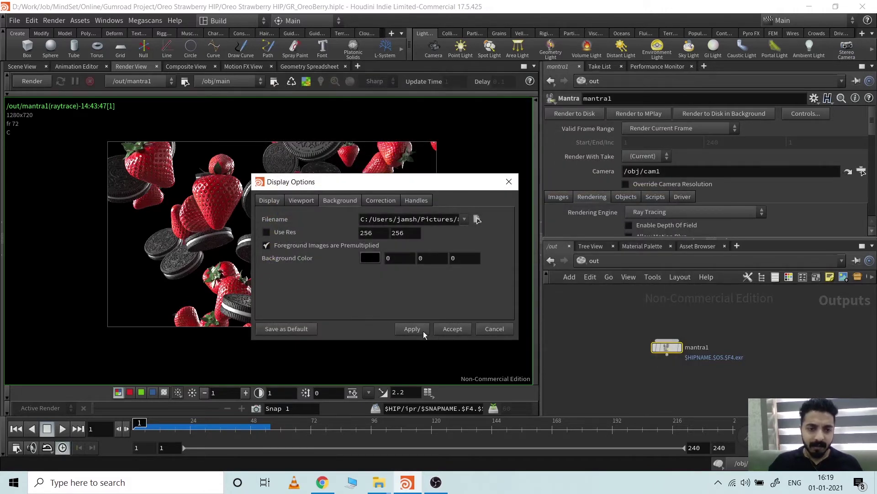
{"action": "left_click", "coordinate": [441, 330]}
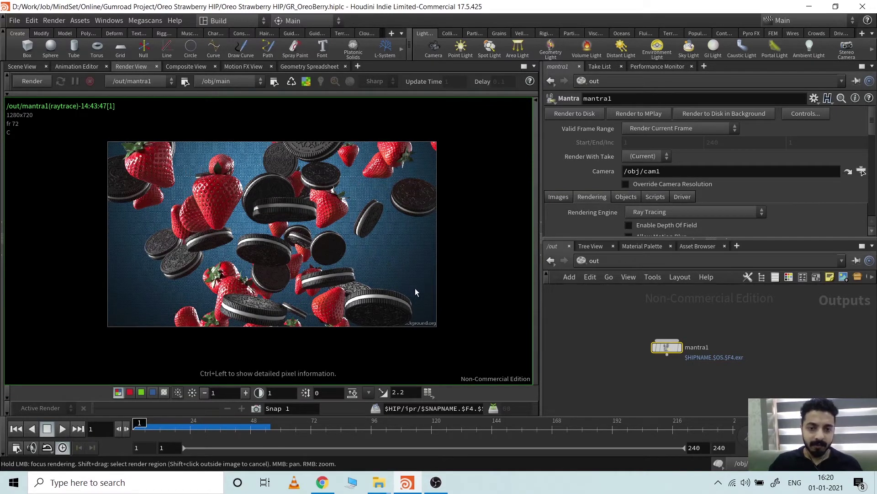
Switch to Chrome, close the texture solid image search, view the blue-background preview on the Gumroad product page, and return to Houdini
{"action": "left_click", "coordinate": [315, 489]}
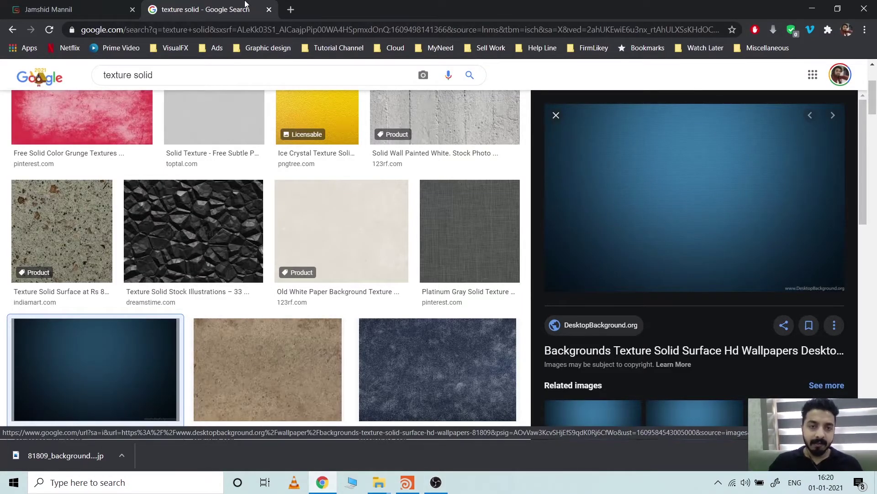
{"action": "left_click", "coordinate": [269, 9]}
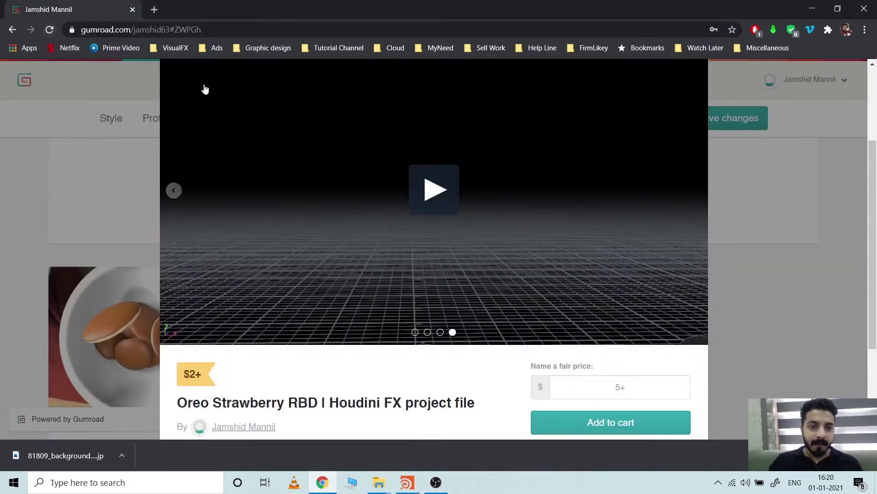
{"action": "left_click", "coordinate": [440, 332]}
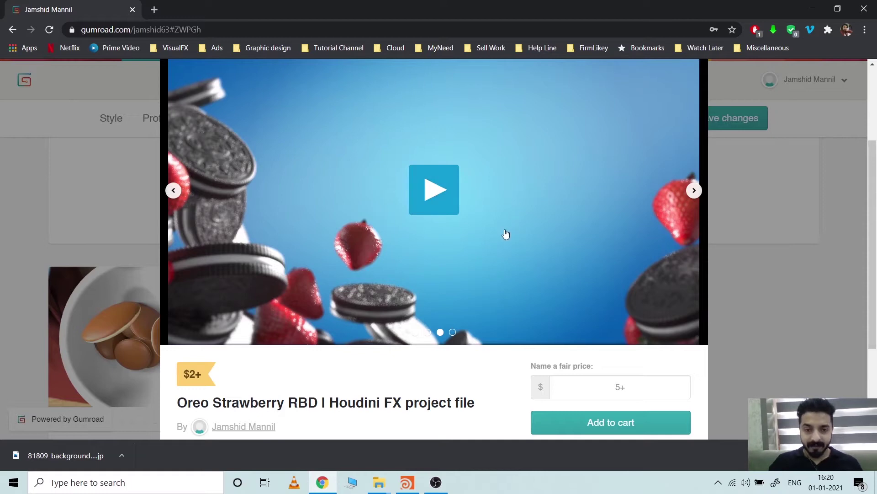
{"action": "left_click", "coordinate": [816, 9]}
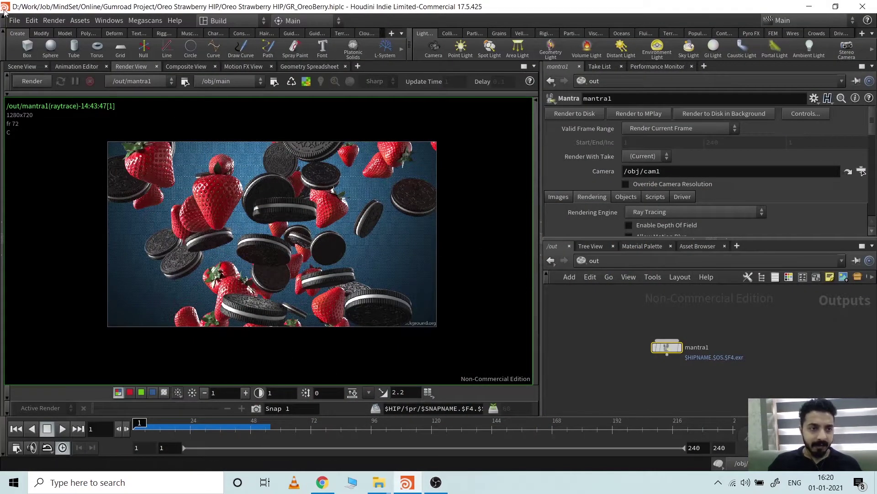
Switch the scene view to headlight-only lighting and bring the network editor back to the obj level
{"action": "left_click", "coordinate": [23, 66]}
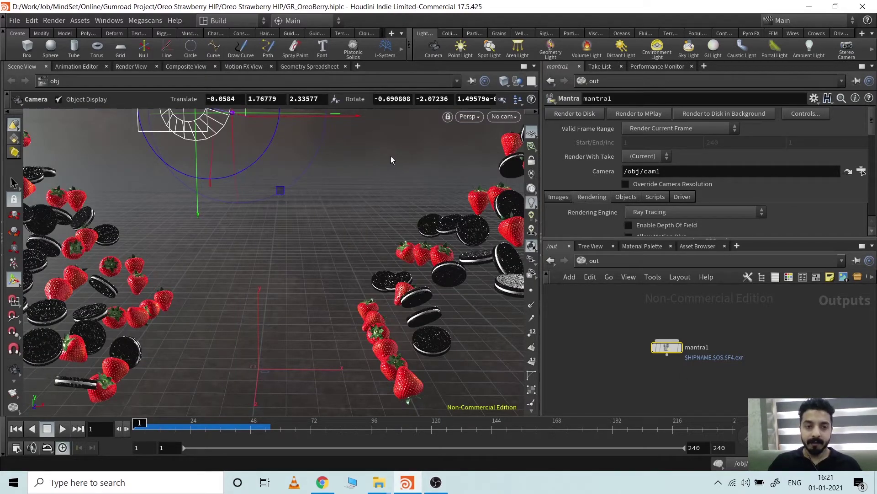
{"action": "left_click", "coordinate": [532, 189]}
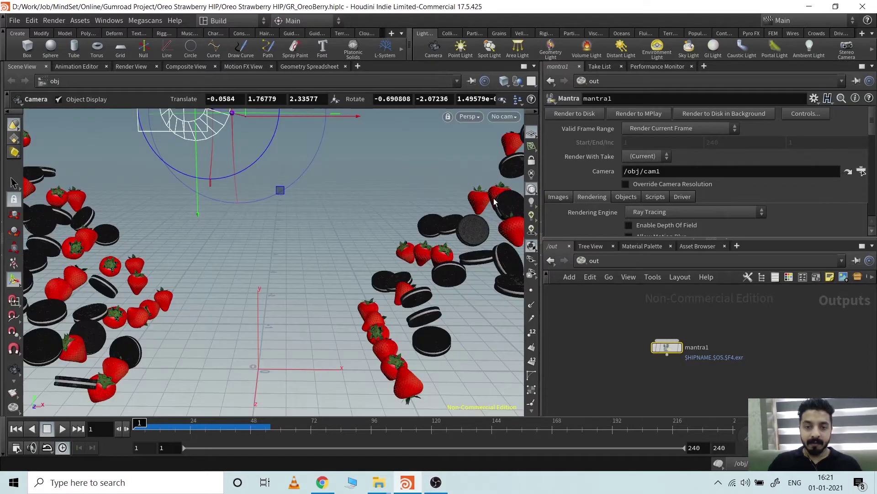
{"action": "left_click", "coordinate": [594, 261]}
{"action": "left_click", "coordinate": [617, 315]}
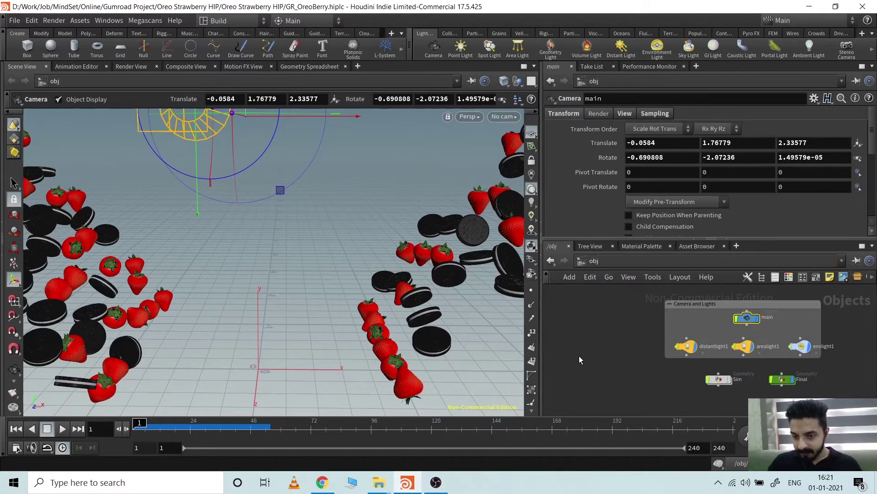
{"action": "scroll", "coordinate": [829, 361], "scroll_direction": "up", "scroll_amount": 3}
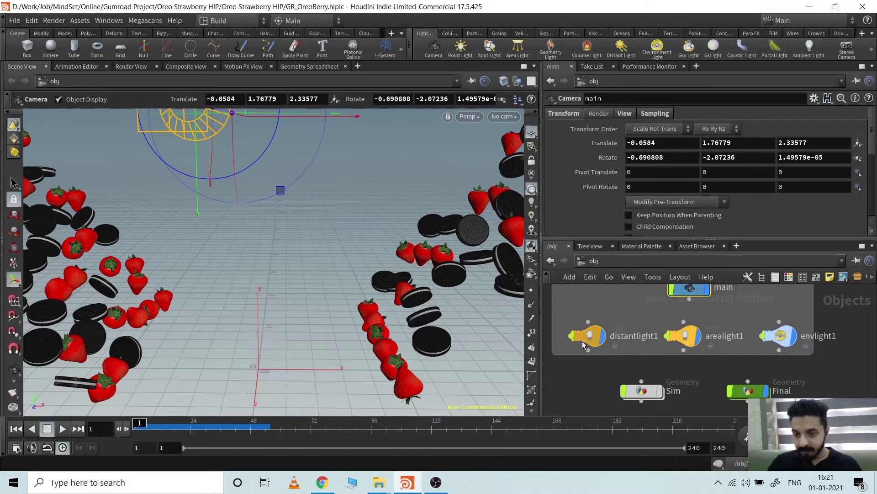
{"action": "left_click", "coordinate": [122, 66]}
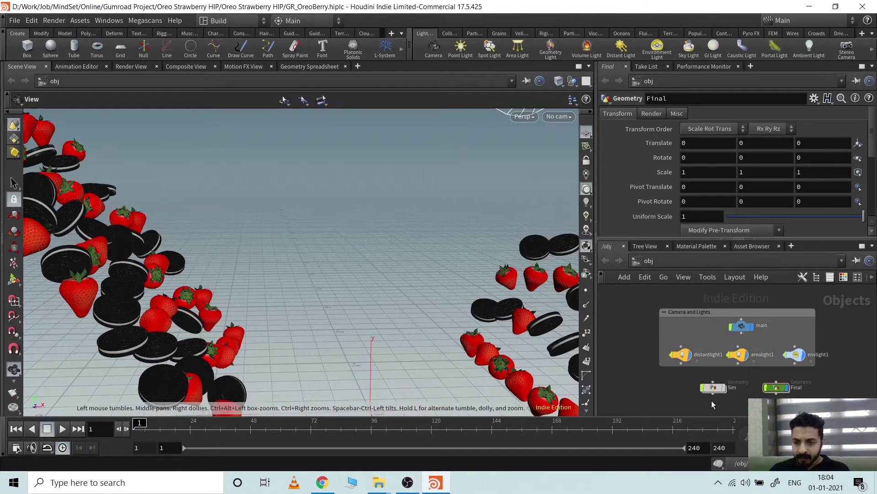
Examine the Final geometry network from the slow-motion and file cache notes through group cleanup and shading to output0
{"action": "middle_click_drag", "start_coordinate": [763, 402], "coordinate": [733, 365]}
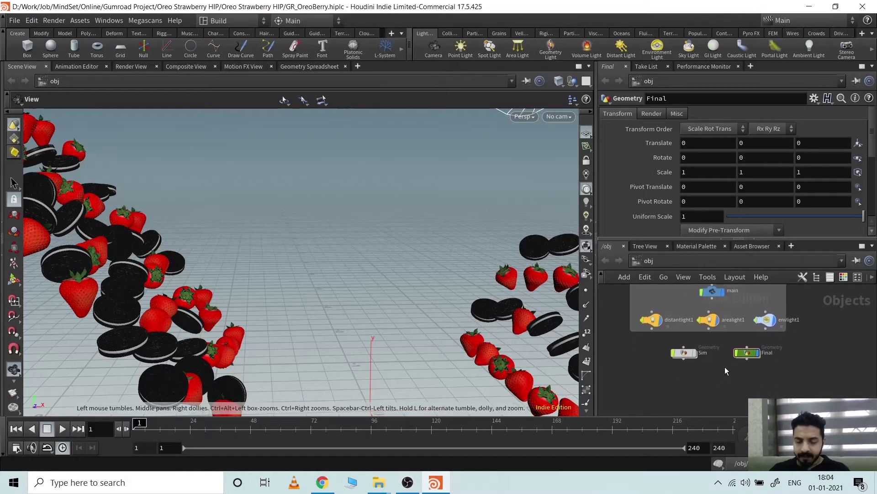
{"action": "scroll", "coordinate": [726, 367], "scroll_direction": "up", "scroll_amount": 2}
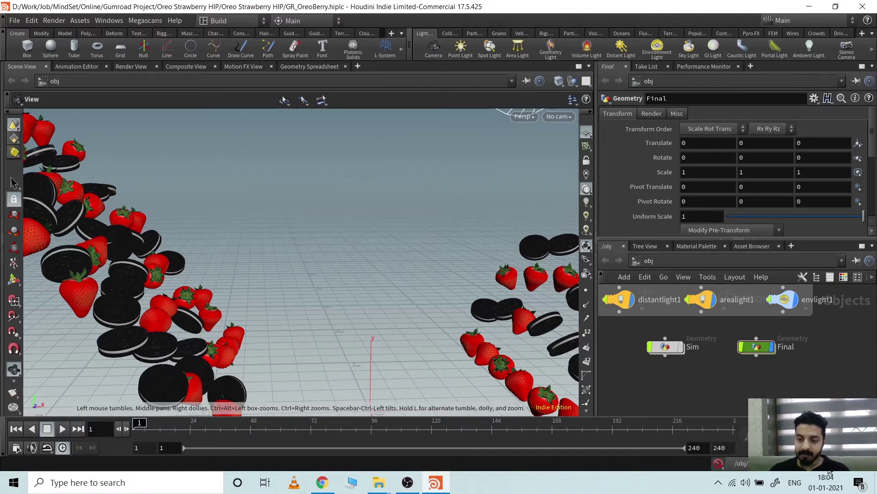
{"action": "double_click", "coordinate": [754, 346]}
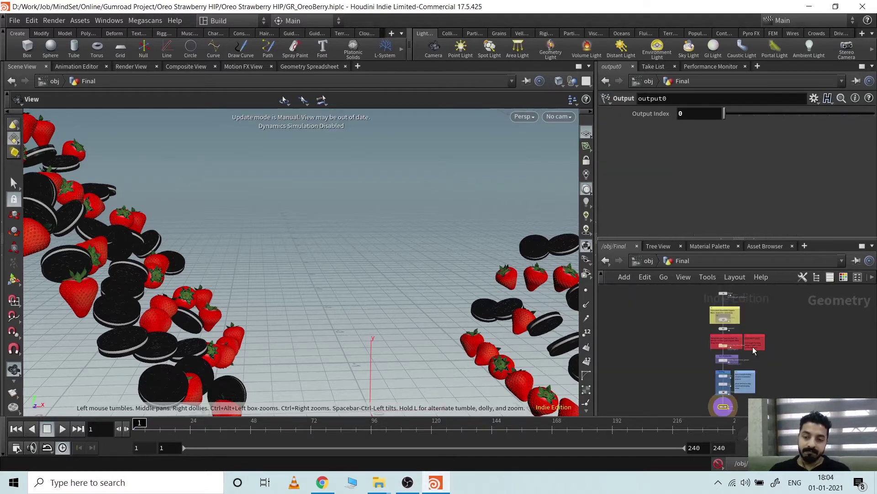
{"action": "middle_click_drag", "start_coordinate": [751, 311], "coordinate": [768, 359]}
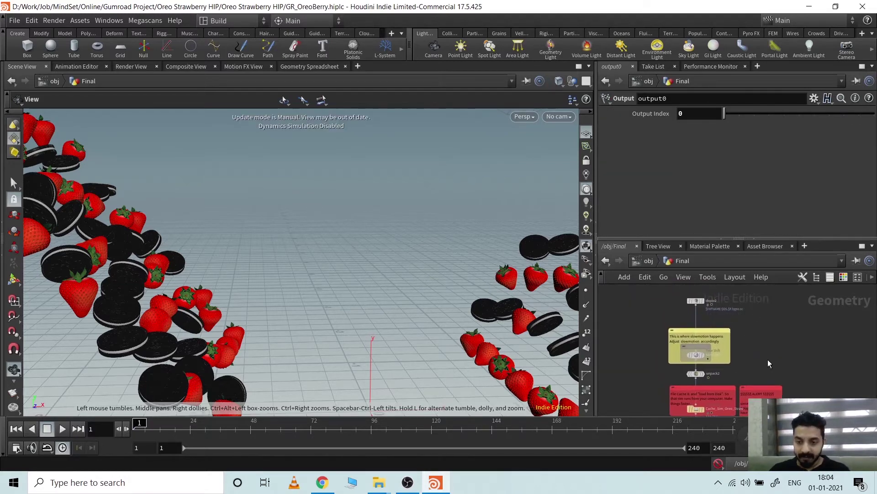
{"action": "scroll", "coordinate": [754, 336], "scroll_direction": "up", "scroll_amount": 2}
{"action": "scroll", "coordinate": [754, 338], "scroll_direction": "down", "scroll_amount": 5}
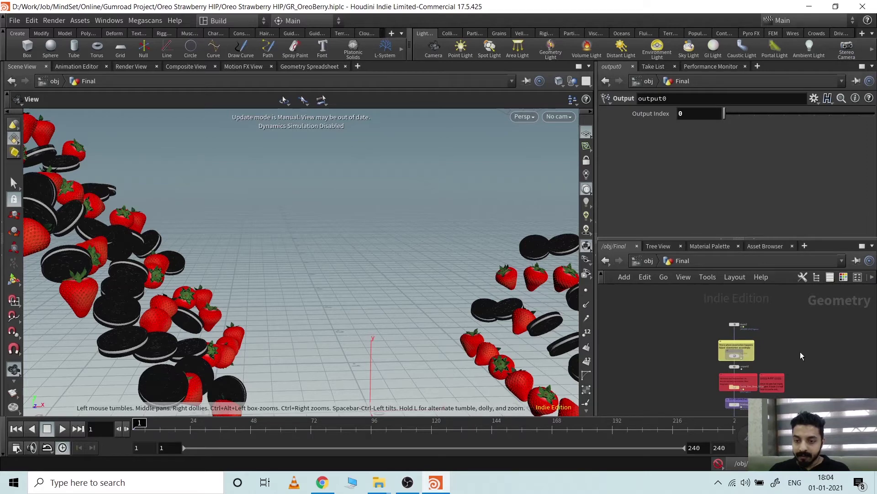
{"action": "mouse_move", "coordinate": [787, 401]}
{"action": "middle_mouse_down"}
{"action": "mouse_move", "coordinate": [761, 338]}
{"action": "mouse_move", "coordinate": [784, 359]}
{"action": "middle_mouse_up"}
{"action": "scroll", "coordinate": [760, 339], "scroll_direction": "up", "scroll_amount": 4}
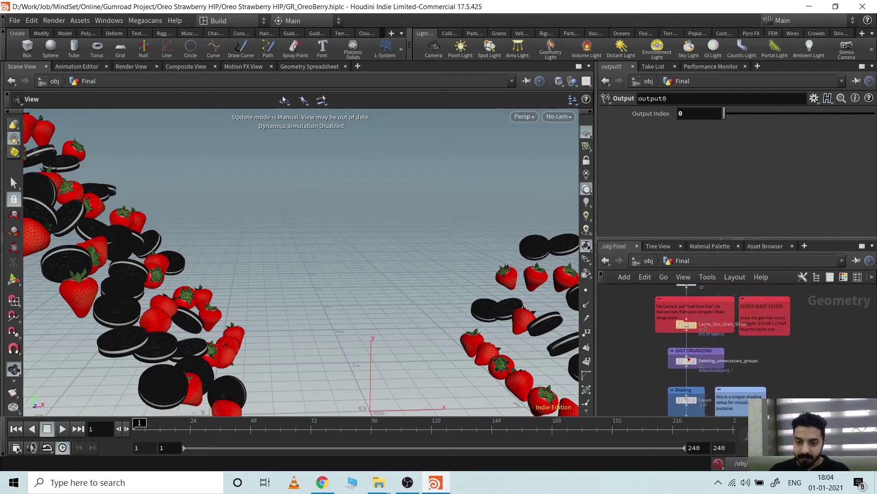
{"action": "middle_click_drag", "start_coordinate": [643, 356], "coordinate": [685, 396]}
{"action": "scroll", "coordinate": [683, 379], "scroll_direction": "up", "scroll_amount": 5}
{"action": "scroll", "coordinate": [654, 358], "scroll_direction": "down", "scroll_amount": 2}
{"action": "scroll", "coordinate": [684, 396], "scroll_direction": "down", "scroll_amount": 2}
{"action": "mouse_move", "coordinate": [668, 345]}
{"action": "middle_mouse_down"}
{"action": "mouse_move", "coordinate": [671, 416]}
{"action": "mouse_move", "coordinate": [666, 217]}
{"action": "mouse_move", "coordinate": [676, 358]}
{"action": "mouse_move", "coordinate": [683, 325]}
{"action": "middle_mouse_up"}
{"action": "scroll", "coordinate": [696, 355], "scroll_direction": "down", "scroll_amount": 2}
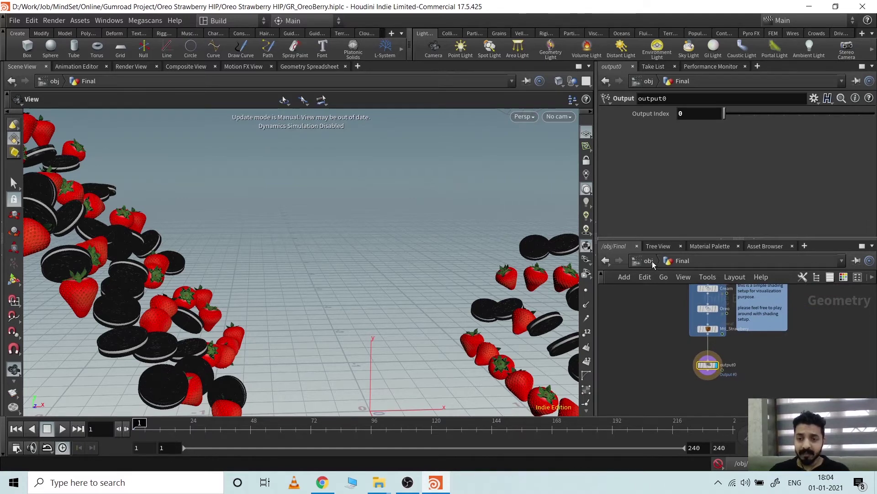
Return to the obj level and open the Sim geometry network to view its DOP network setup
{"action": "left_click", "coordinate": [651, 260]}
{"action": "left_click", "coordinate": [770, 382]}
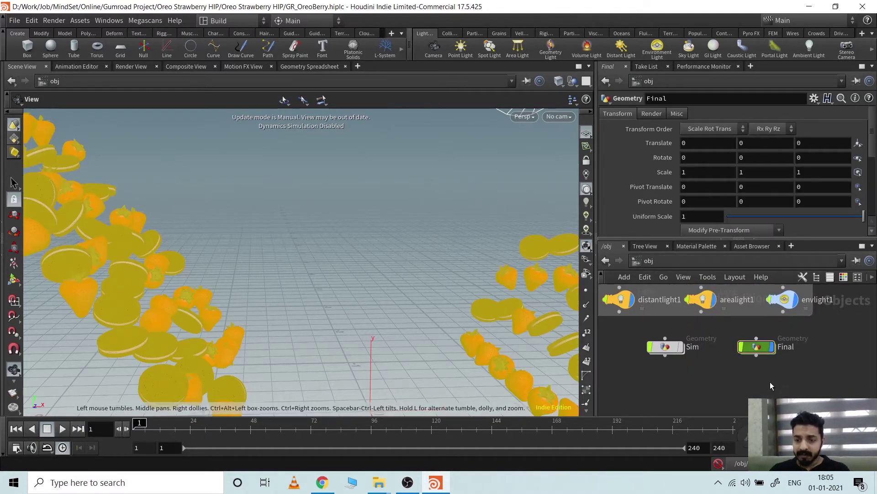
{"action": "left_click", "coordinate": [665, 346]}
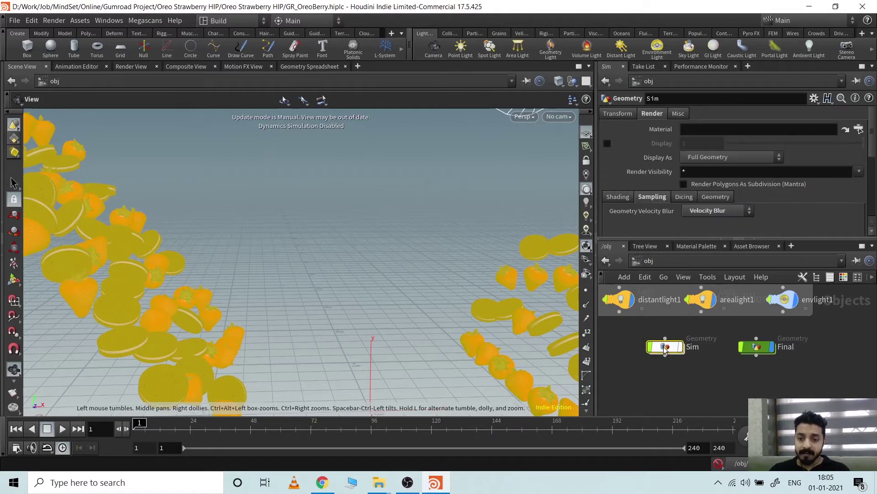
{"action": "double_click", "coordinate": [664, 346]}
{"action": "scroll", "coordinate": [734, 309], "scroll_direction": "up", "scroll_amount": 4}
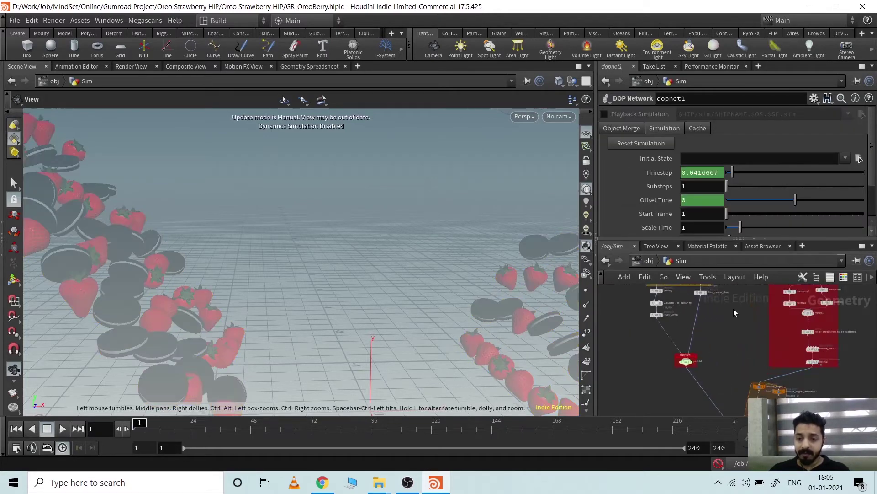
Examine the StrawBerry and Oreo source branches in the Sim network, selecting the scaling, grouping and pivot nodes beneath them
{"action": "middle_click_drag", "start_coordinate": [733, 313], "coordinate": [736, 372]}
{"action": "scroll", "coordinate": [646, 330], "scroll_direction": "up", "scroll_amount": 2}
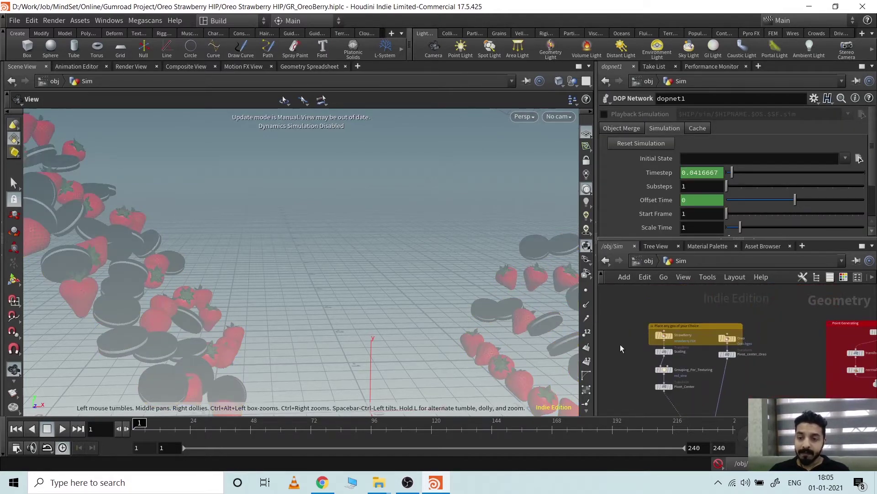
{"action": "scroll", "coordinate": [620, 344], "scroll_direction": "up", "scroll_amount": 2}
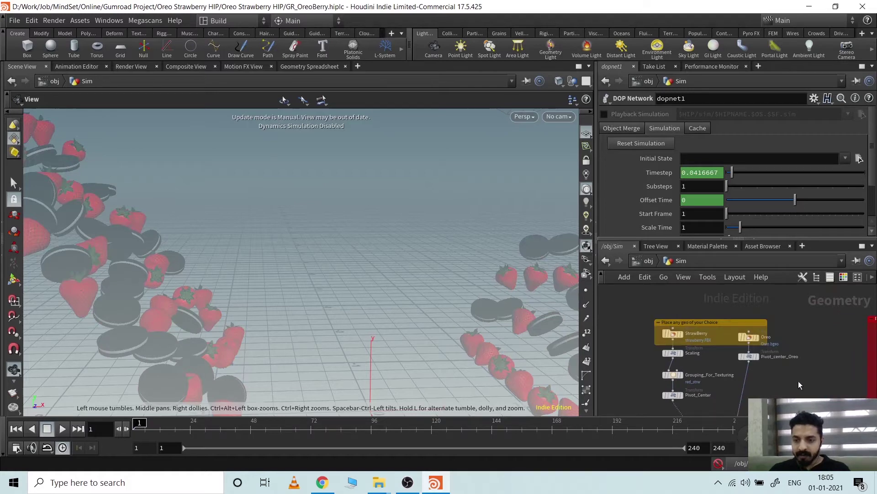
{"action": "middle_click_drag", "start_coordinate": [799, 382], "coordinate": [782, 341]}
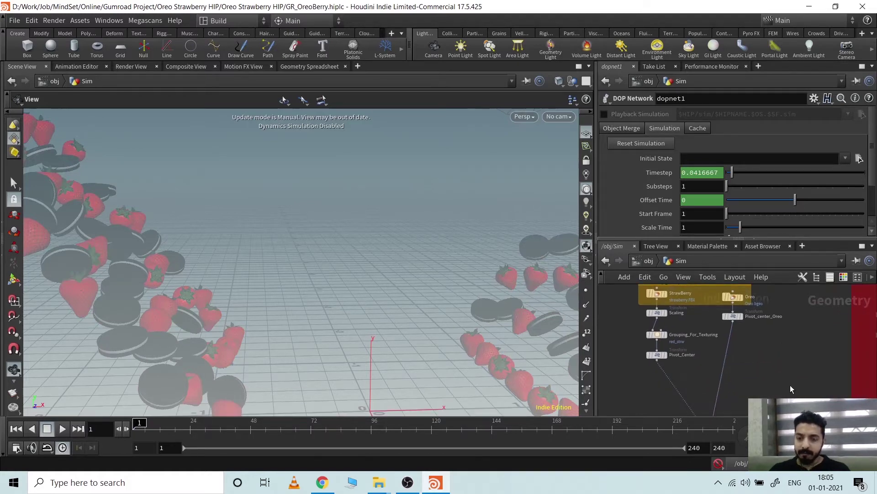
{"action": "middle_click_drag", "start_coordinate": [793, 389], "coordinate": [746, 327]}
{"action": "scroll", "coordinate": [757, 366], "scroll_direction": "down", "scroll_amount": 4}
{"action": "scroll", "coordinate": [750, 359], "scroll_direction": "up", "scroll_amount": 1}
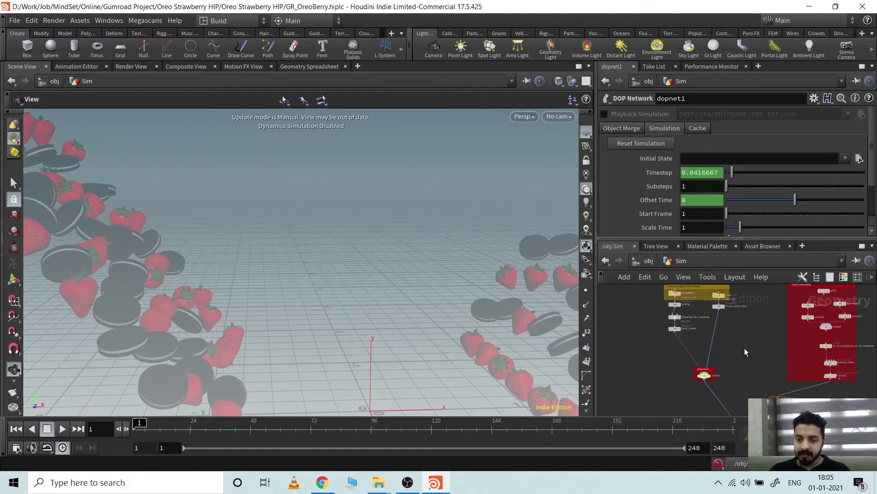
{"action": "left_click_drag", "start_coordinate": [643, 305], "coordinate": [745, 344]}
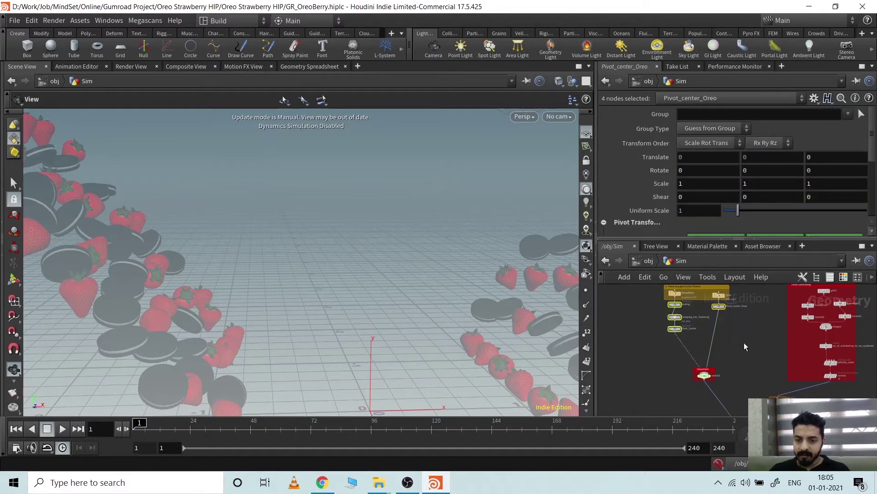
Follow the Sim network down through the for-each loop to dopnet1 and view its note about POP Spin
{"action": "middle_click_drag", "start_coordinate": [753, 366], "coordinate": [670, 301]}
{"action": "scroll", "coordinate": [643, 336], "scroll_direction": "down", "scroll_amount": 2}
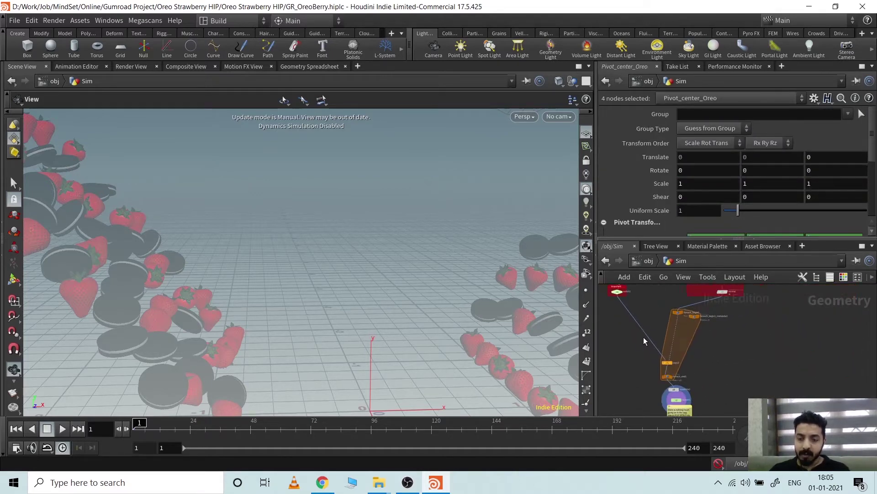
{"action": "middle_click_drag", "start_coordinate": [627, 332], "coordinate": [639, 364]}
{"action": "left_click_drag", "start_coordinate": [628, 344], "coordinate": [749, 402]}
{"action": "left_click", "coordinate": [752, 389]}
{"action": "middle_click_drag", "start_coordinate": [730, 407], "coordinate": [811, 339]}
{"action": "scroll", "coordinate": [710, 349], "scroll_direction": "up", "scroll_amount": 3}
{"action": "scroll", "coordinate": [693, 355], "scroll_direction": "up", "scroll_amount": 2}
{"action": "left_click_drag", "start_coordinate": [647, 355], "coordinate": [794, 349]}
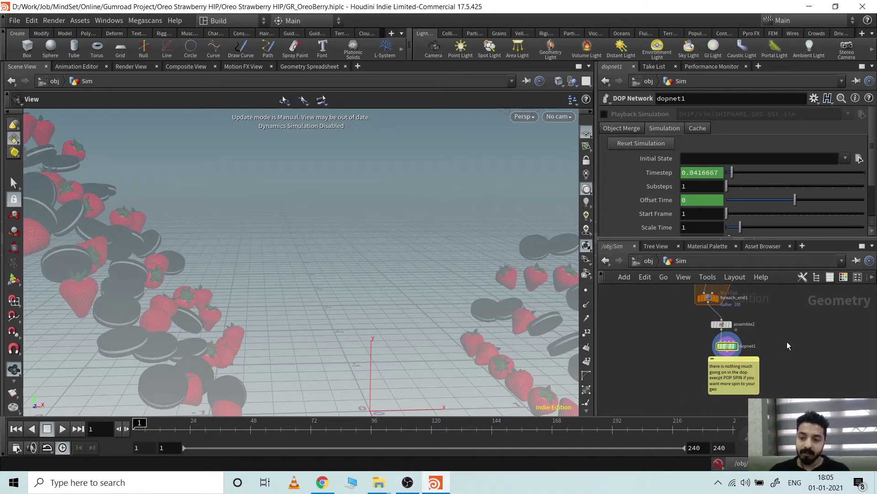
Display the StrawBerry file node from the "Place any geo of your Choice" box and take the scene out of manual update mode
{"action": "middle_click_drag", "start_coordinate": [799, 333], "coordinate": [794, 390]}
{"action": "scroll", "coordinate": [794, 315], "scroll_direction": "down", "scroll_amount": 3}
{"action": "middle_click_drag", "start_coordinate": [794, 316], "coordinate": [802, 412]}
{"action": "middle_click_drag", "start_coordinate": [749, 366], "coordinate": [761, 425]}
{"action": "scroll", "coordinate": [736, 372], "scroll_direction": "up", "scroll_amount": 3}
{"action": "scroll", "coordinate": [723, 387], "scroll_direction": "up", "scroll_amount": 1}
{"action": "middle_click_drag", "start_coordinate": [733, 380], "coordinate": [787, 392]}
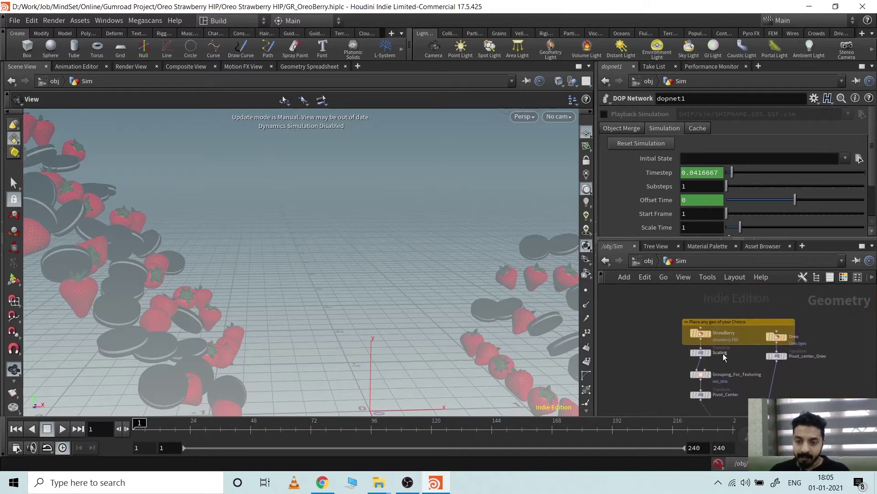
{"action": "left_click", "coordinate": [703, 331]}
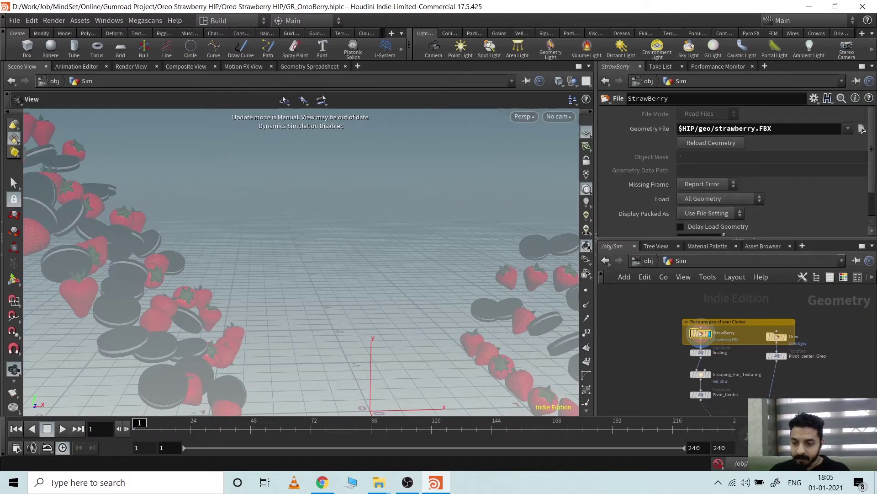
{"action": "left_click", "coordinate": [718, 463]}
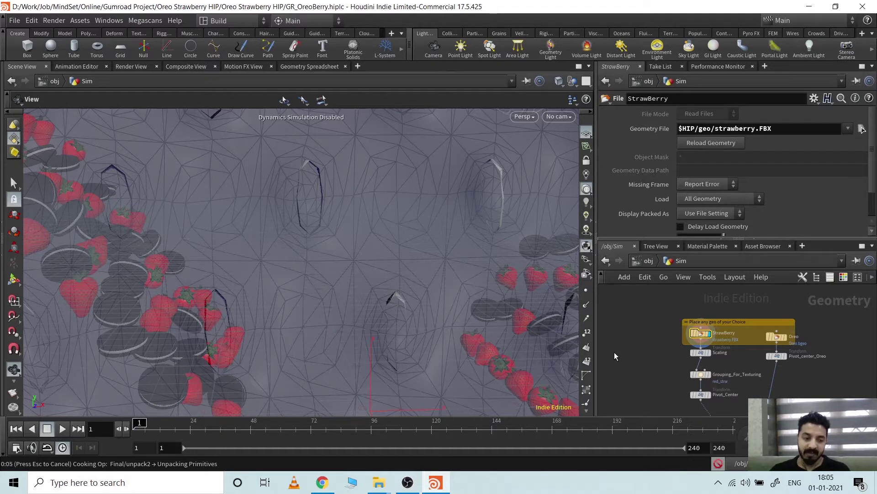
Hide all other objects in the scene view and frame the strawberry model from the side
{"action": "left_click", "coordinate": [573, 82]}
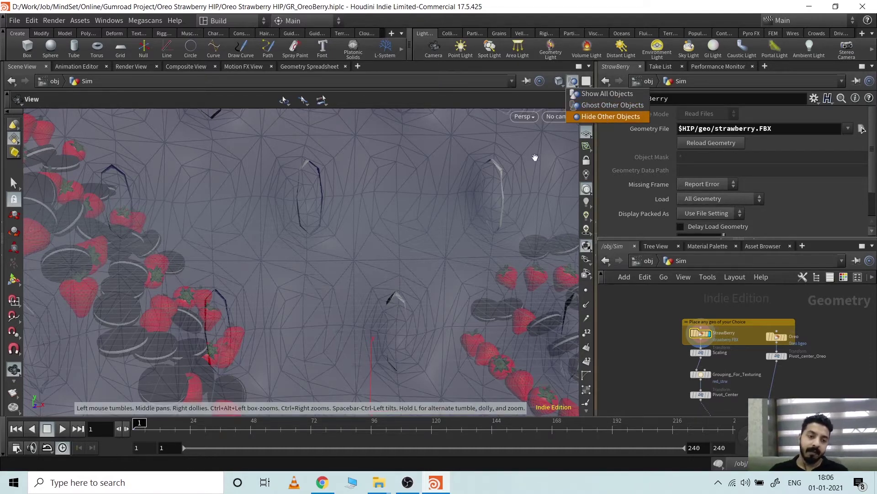
{"action": "left_click", "coordinate": [600, 117]}
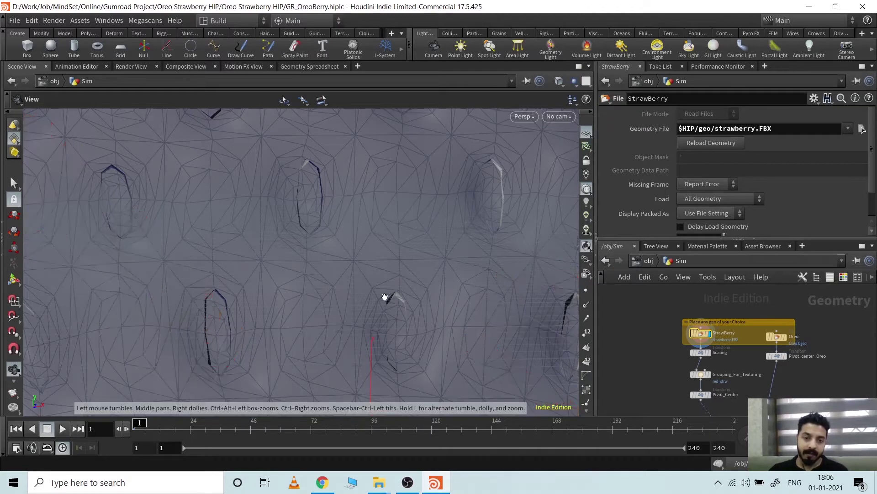
{"action": "key", "text": "g"}
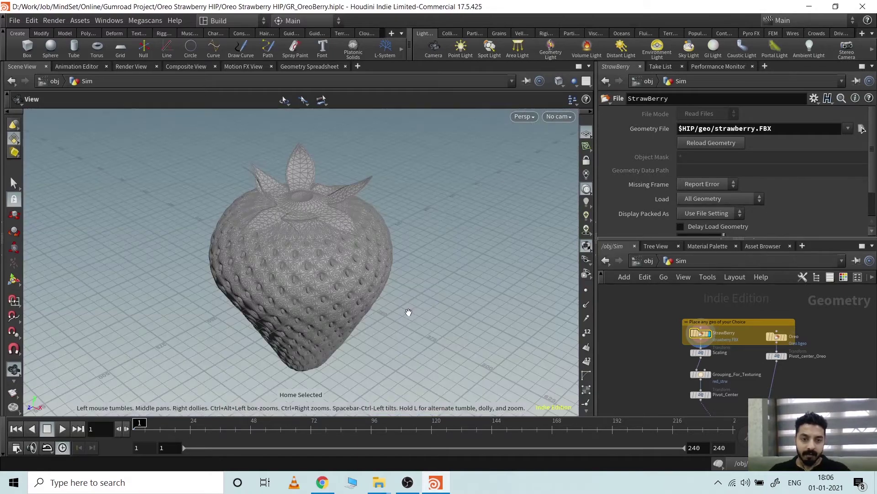
{"action": "left_click_drag", "start_coordinate": [408, 307], "coordinate": [436, 273]}
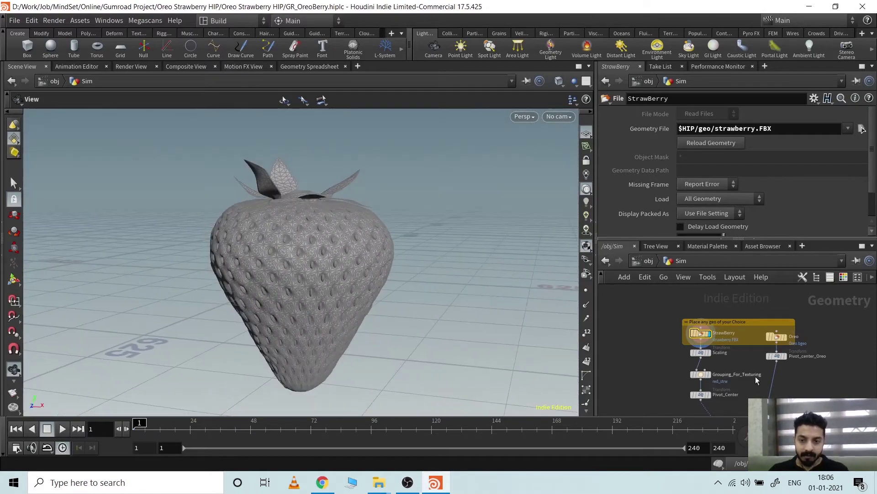
Inspect the imported strawberry mesh up close from above, along with its StrawBerry file node
{"action": "scroll", "coordinate": [706, 334], "scroll_direction": "up", "scroll_amount": 5}
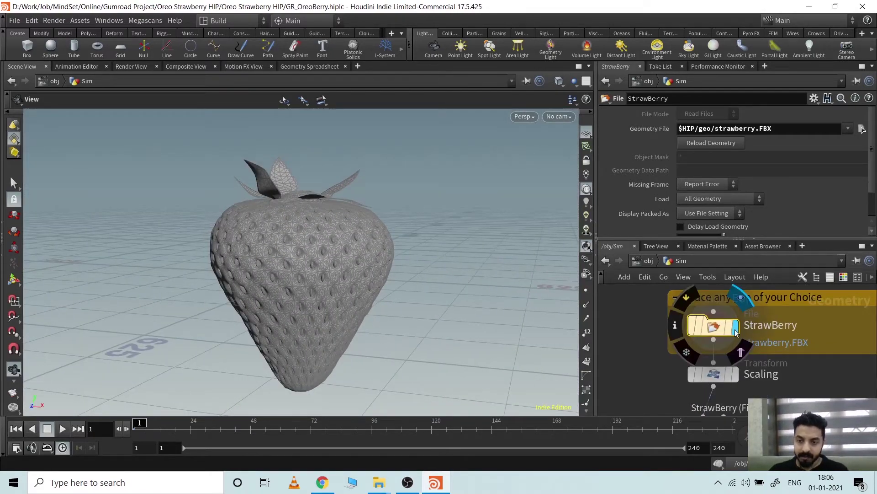
{"action": "scroll", "coordinate": [336, 275], "scroll_direction": "down", "scroll_amount": 3}
{"action": "scroll", "coordinate": [233, 329], "scroll_direction": "up", "scroll_amount": 2}
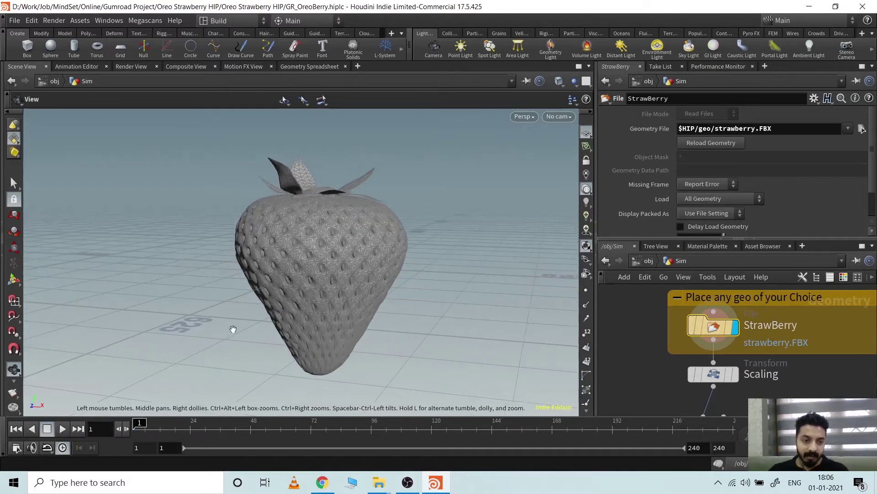
{"action": "left_click_drag", "start_coordinate": [233, 329], "coordinate": [358, 353]}
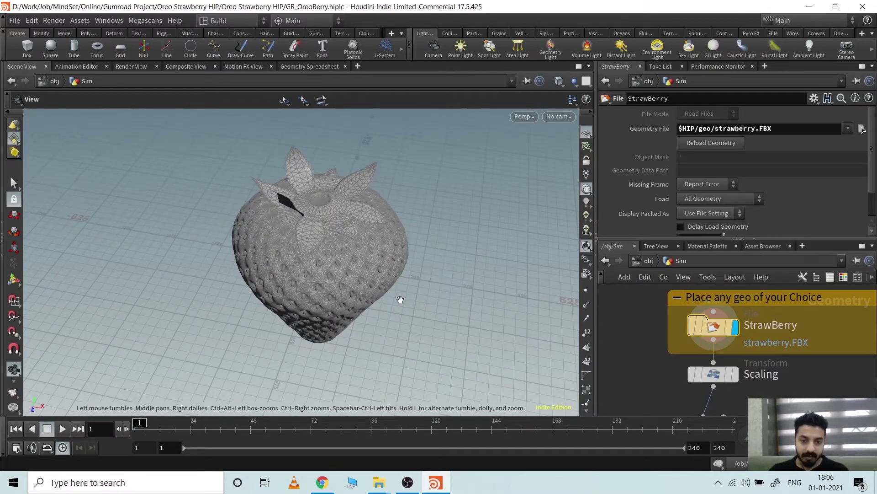
{"action": "scroll", "coordinate": [399, 299], "scroll_direction": "up", "scroll_amount": 4}
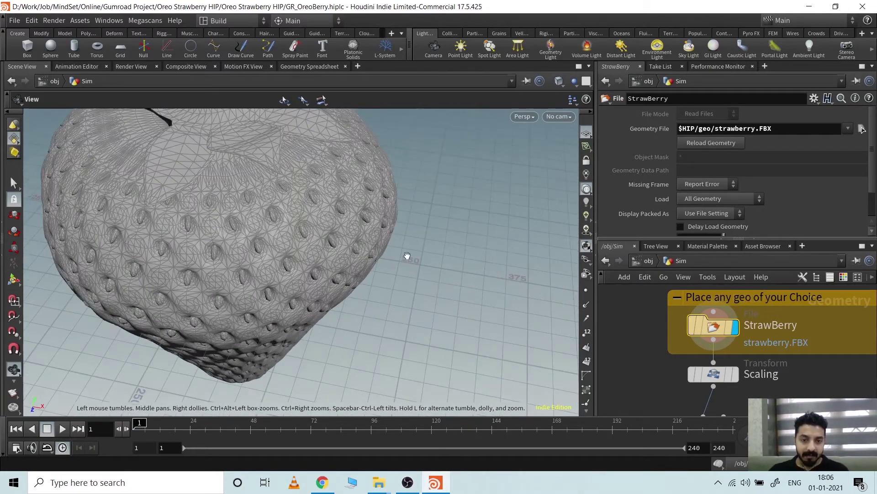
{"action": "scroll", "coordinate": [417, 268], "scroll_direction": "down", "scroll_amount": 2}
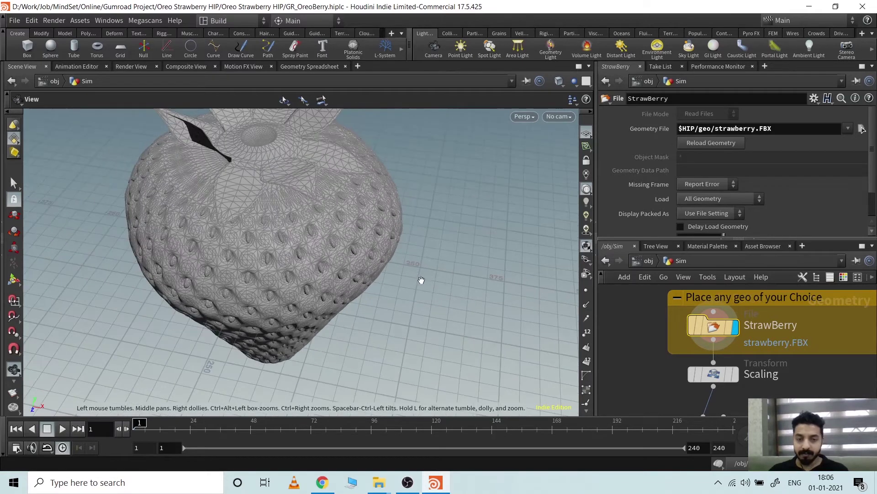
Display the Scaling transform node with its parameters and frame the scaled strawberry in the scene view
{"action": "left_click", "coordinate": [735, 374]}
{"action": "left_click", "coordinate": [715, 374]}
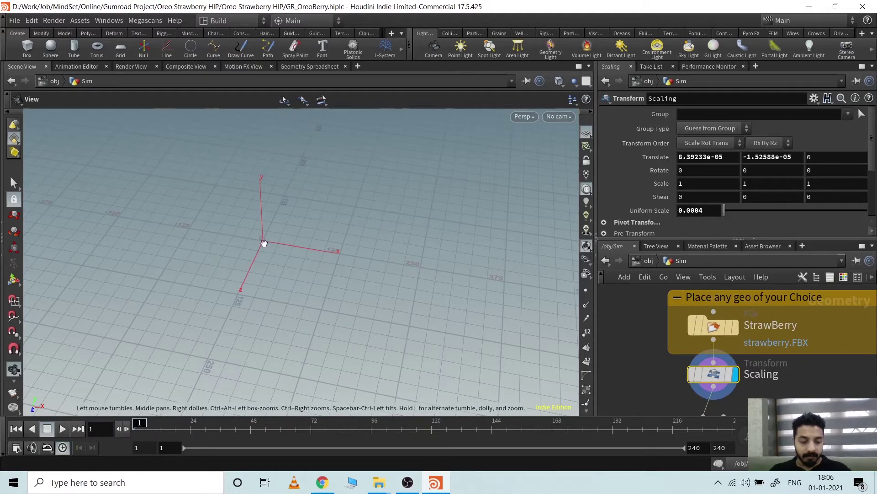
{"action": "key", "text": "g"}
{"action": "left_click_drag", "start_coordinate": [356, 306], "coordinate": [421, 290]}
{"action": "middle_click_drag", "start_coordinate": [663, 403], "coordinate": [626, 368]}
{"action": "scroll", "coordinate": [627, 368], "scroll_direction": "down", "scroll_amount": 3}
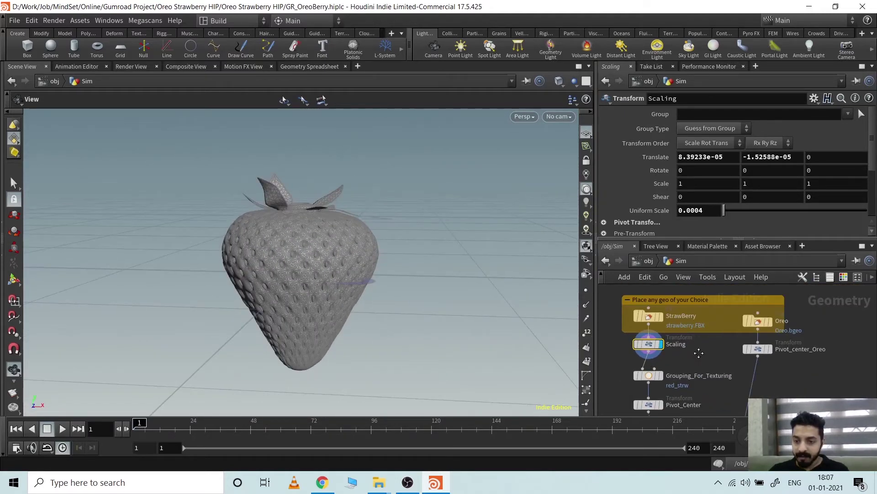
Display the Oreo file node's geometry and parameters, then select the StrawBerry file node to view its geometry path
{"action": "middle_click_drag", "start_coordinate": [698, 351], "coordinate": [644, 367]}
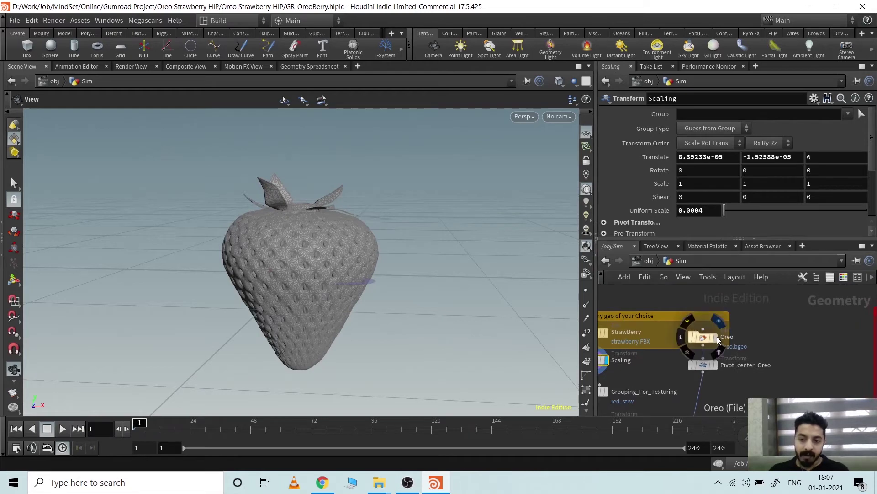
{"action": "left_click", "coordinate": [717, 337]}
{"action": "left_click", "coordinate": [706, 337]}
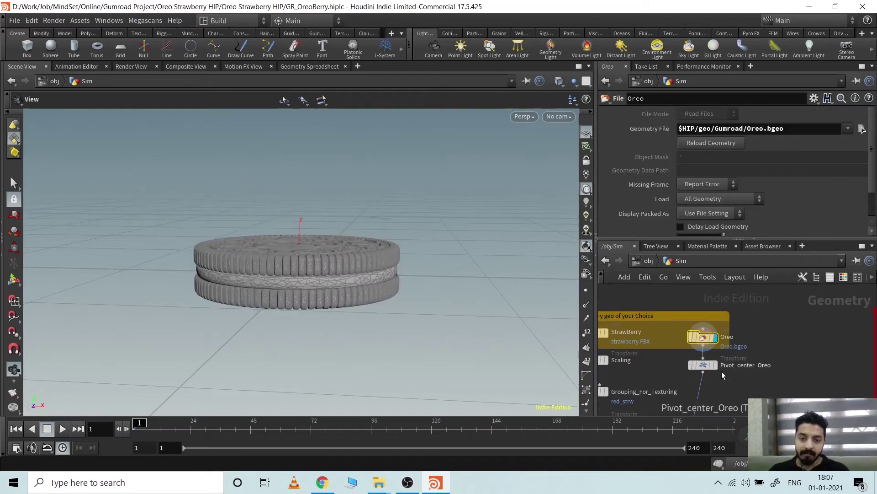
{"action": "mouse_move", "coordinate": [717, 367]}
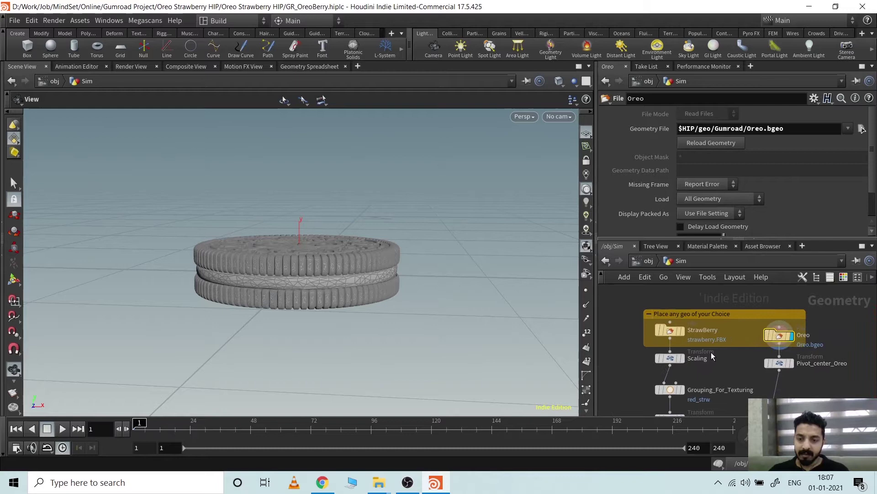
{"action": "left_click", "coordinate": [673, 338]}
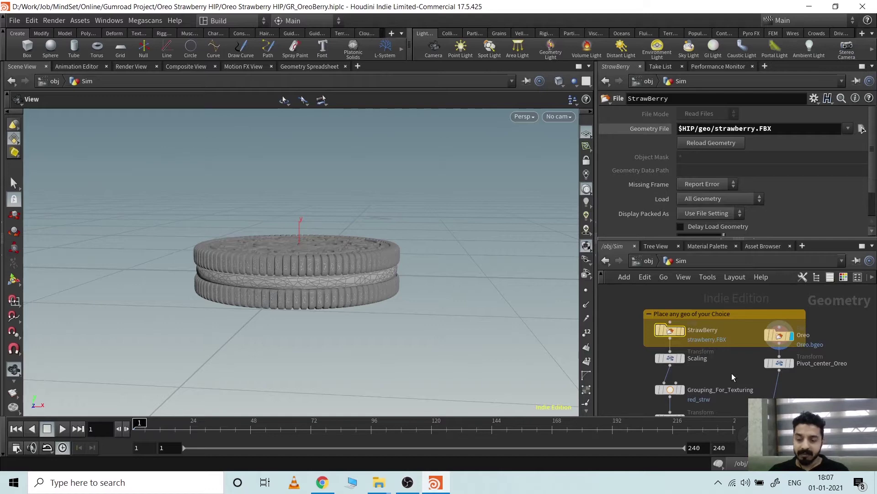
Select the Grouping_For_Texturing node and display its red_strw primitive group on the strawberry
{"action": "middle_click_drag", "start_coordinate": [731, 373], "coordinate": [724, 326]}
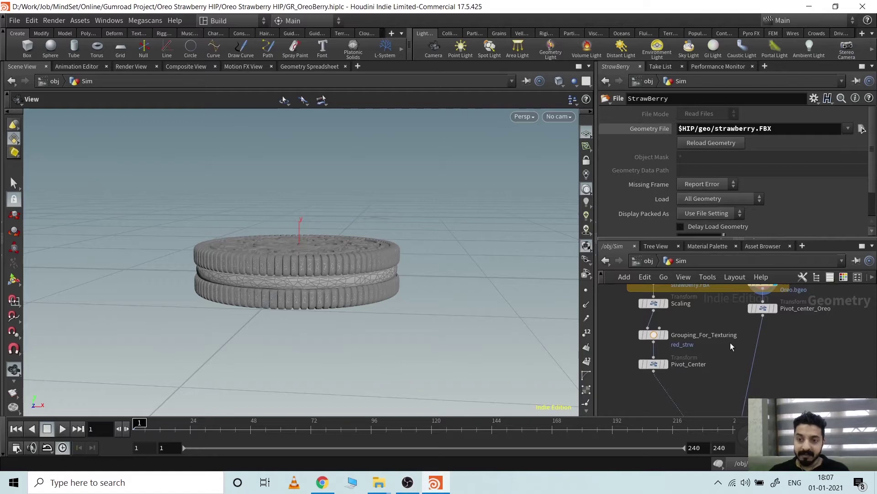
{"action": "middle_click_drag", "start_coordinate": [735, 360], "coordinate": [740, 377]}
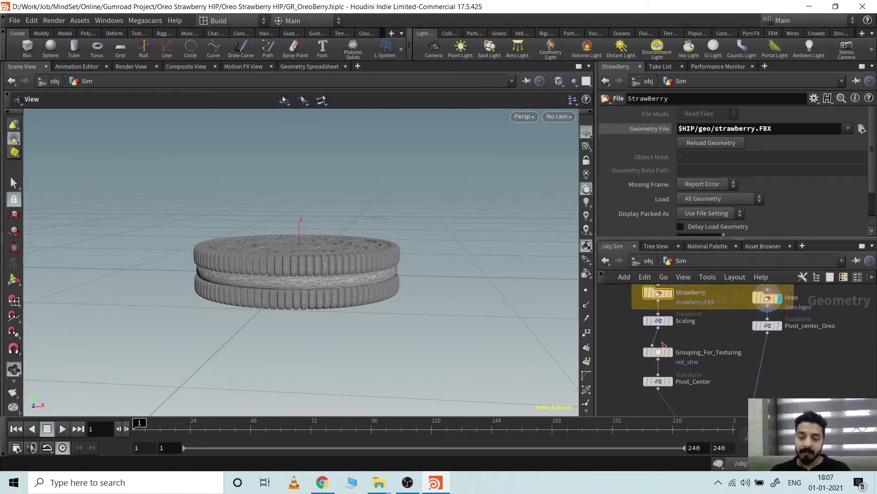
{"action": "scroll", "coordinate": [695, 335], "scroll_direction": "up", "scroll_amount": 2}
{"action": "scroll", "coordinate": [696, 336], "scroll_direction": "down", "scroll_amount": 2}
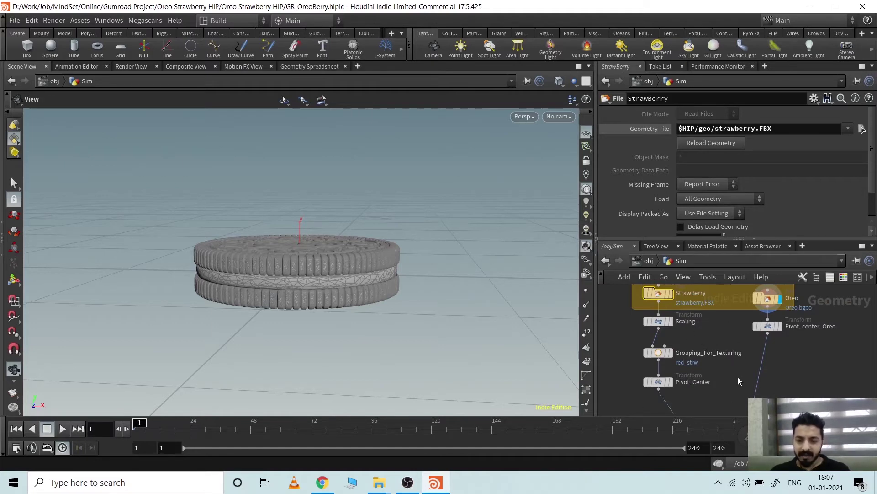
{"action": "middle_click_drag", "start_coordinate": [737, 383], "coordinate": [743, 368]}
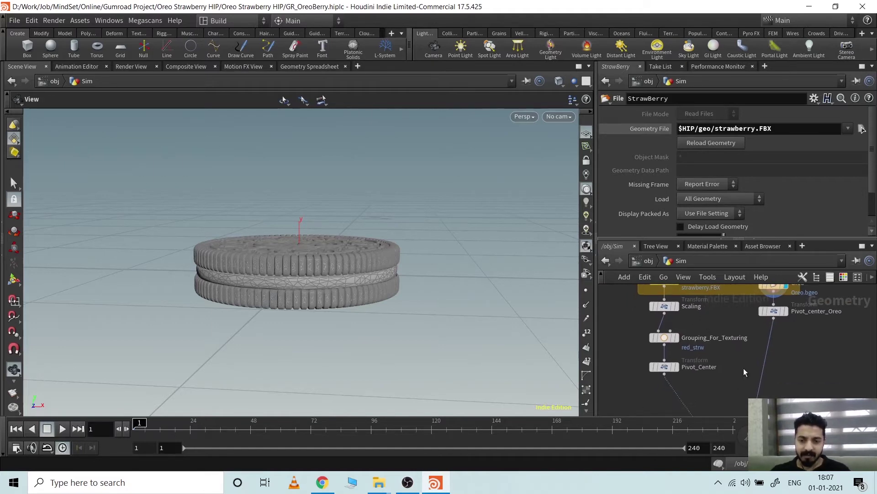
{"action": "mouse_move", "coordinate": [663, 338]}
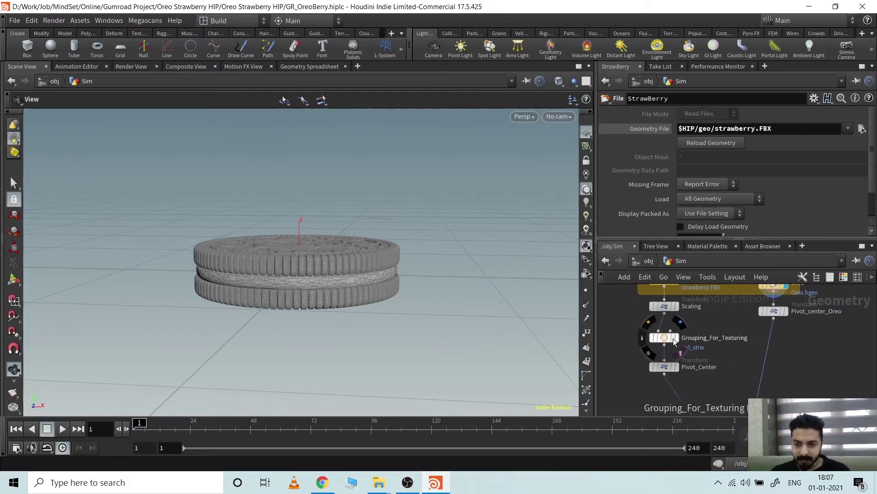
{"action": "left_click", "coordinate": [663, 339]}
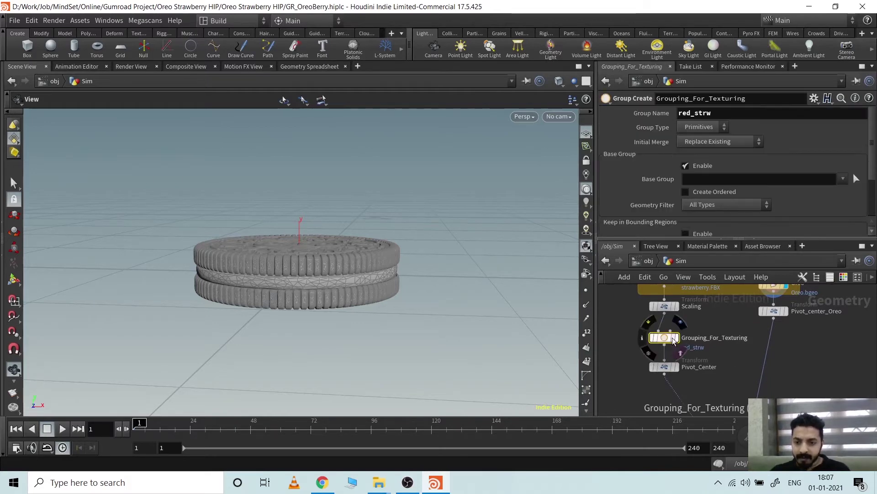
{"action": "left_click", "coordinate": [677, 339]}
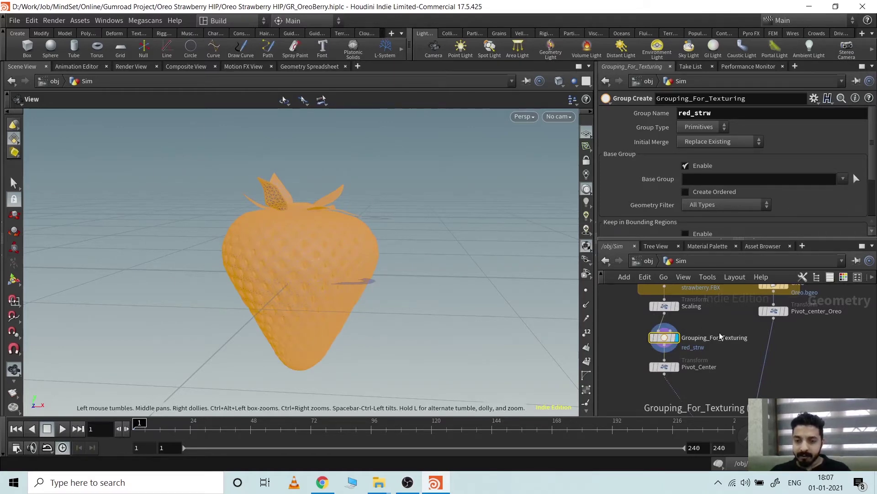
Switch to File Explorer and open the Preview folder inside the Oreo Strawberry HIP project folder
{"action": "left_click", "coordinate": [377, 484]}
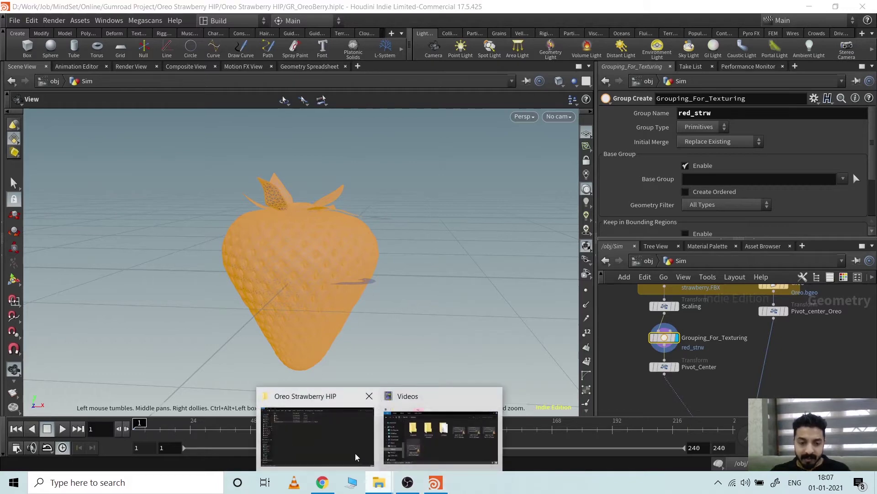
{"action": "left_click", "coordinate": [493, 396]}
{"action": "left_click", "coordinate": [401, 413]}
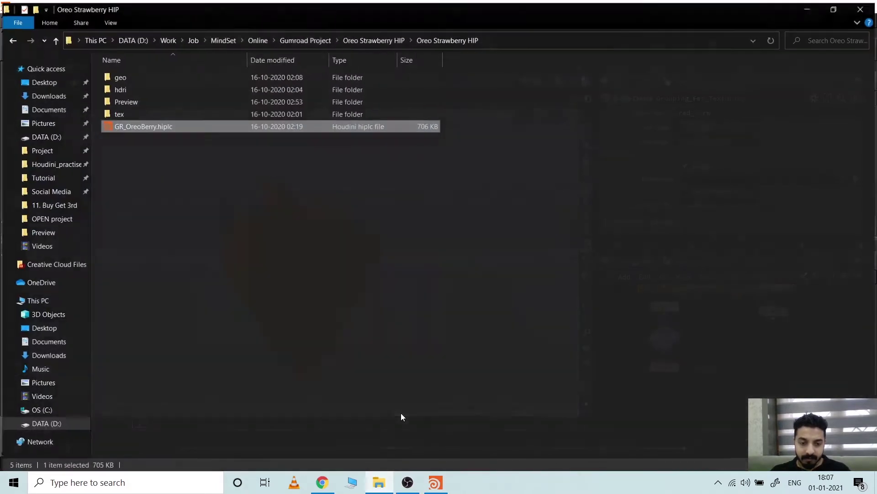
{"action": "double_click", "coordinate": [125, 100]}
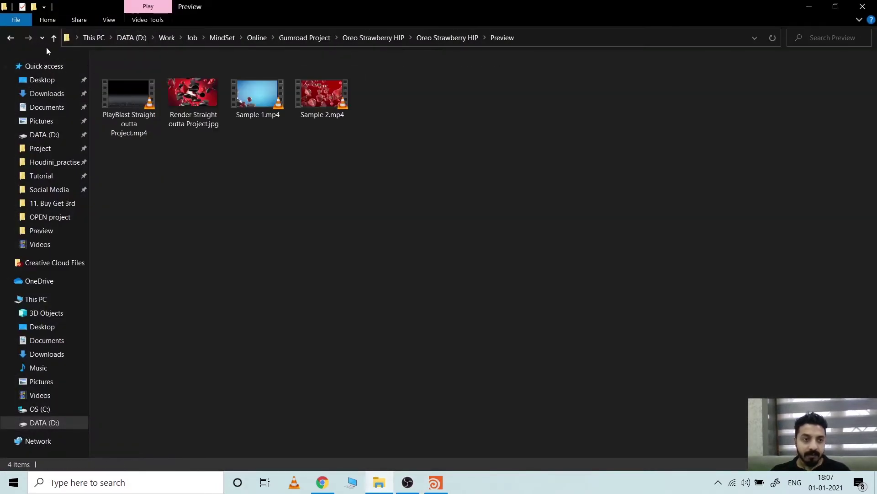
Open the strawberry_diffuse.jpg texture from the project's tex folder
{"action": "left_click", "coordinate": [11, 38]}
{"action": "double_click", "coordinate": [112, 110]}
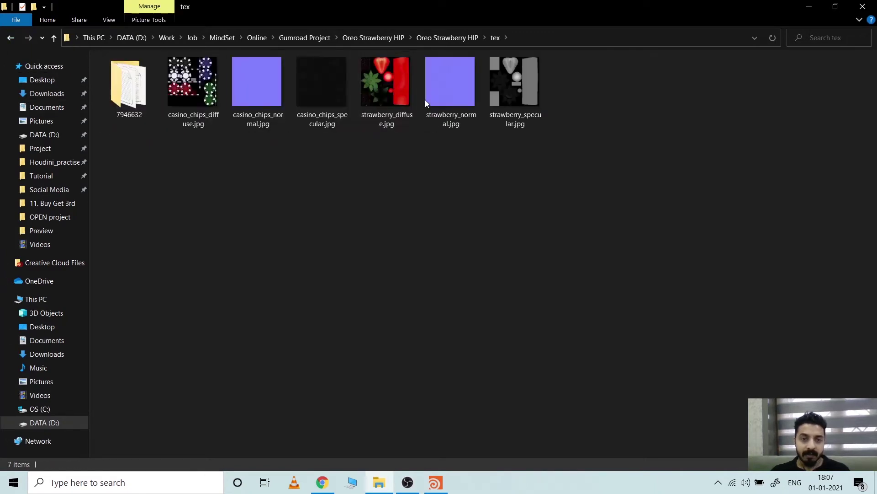
{"action": "left_click", "coordinate": [393, 88]}
{"action": "double_click", "coordinate": [394, 88]}
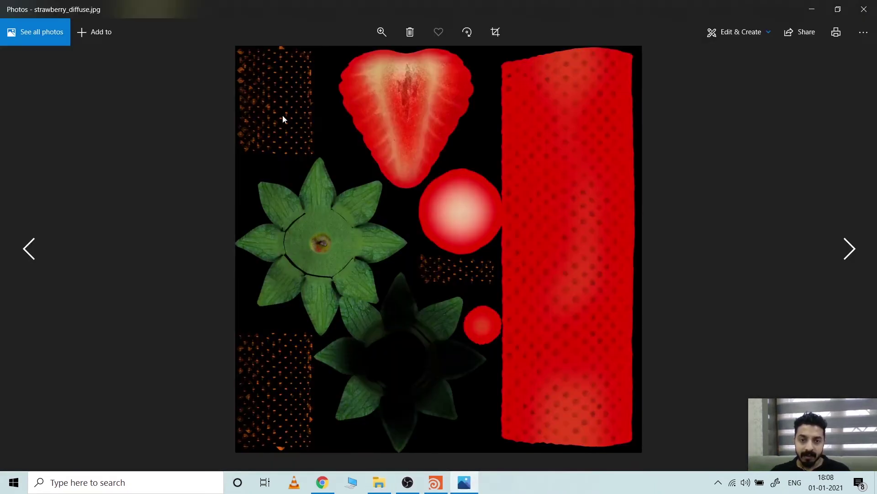
Switch to Houdini and show the scaled strawberry's UV layout in the UV view, framed to its full tile
{"action": "left_click", "coordinate": [436, 483]}
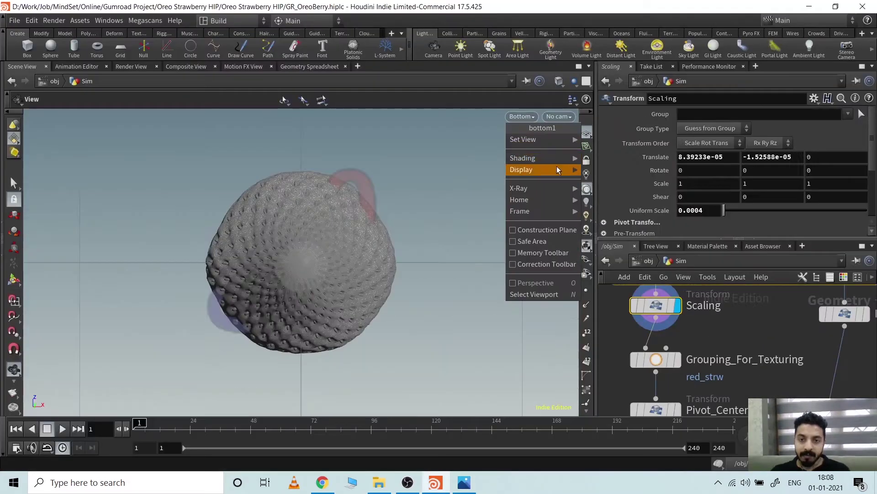
{"action": "mouse_move", "coordinate": [550, 140]}
{"action": "left_click", "coordinate": [602, 185]}
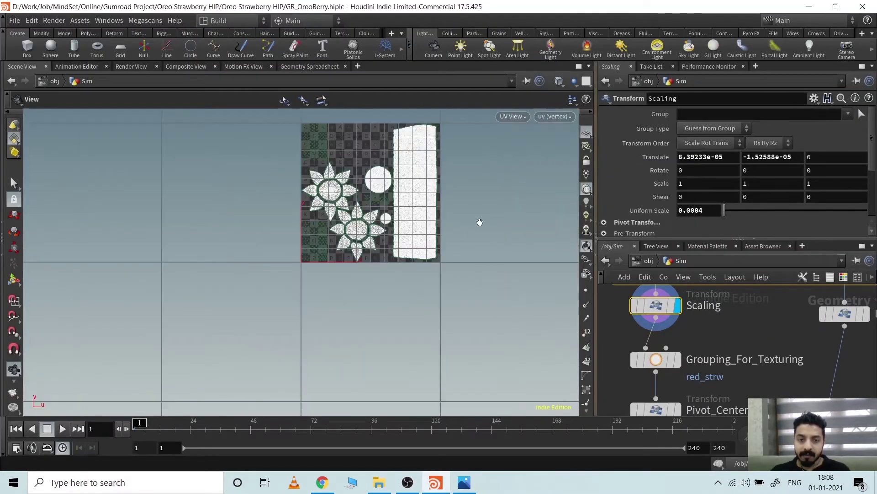
{"action": "scroll", "coordinate": [412, 224], "scroll_direction": "up", "scroll_amount": 5}
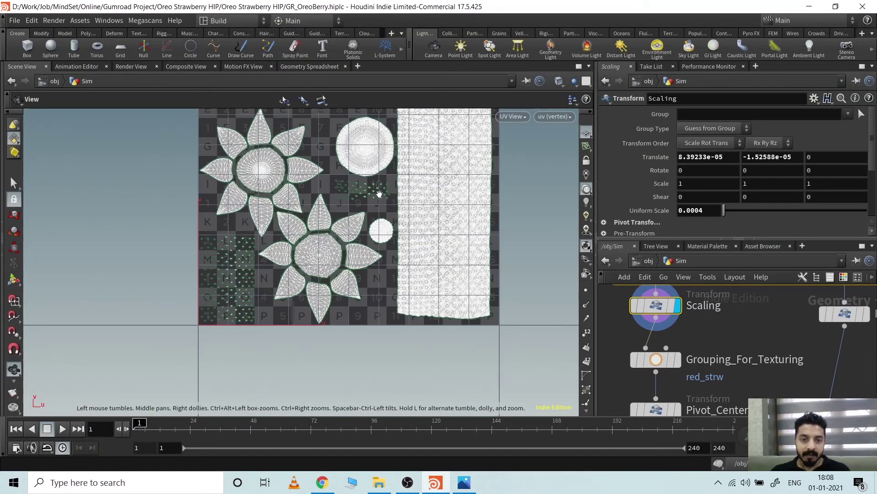
{"action": "middle_click_drag", "start_coordinate": [376, 200], "coordinate": [376, 282]}
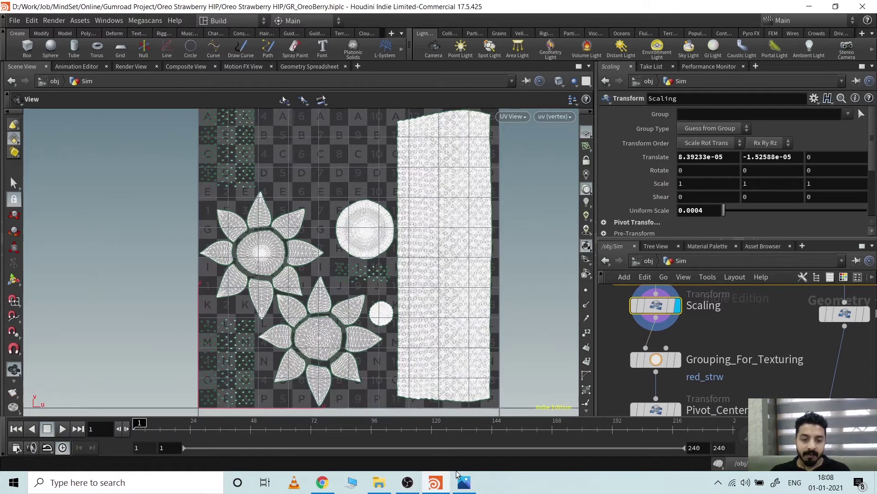
Compare the strawberry_diffuse texture with the sliced-strawberry preview on the Gumroad page in Chrome, then return to Houdini
{"action": "left_click", "coordinate": [464, 485]}
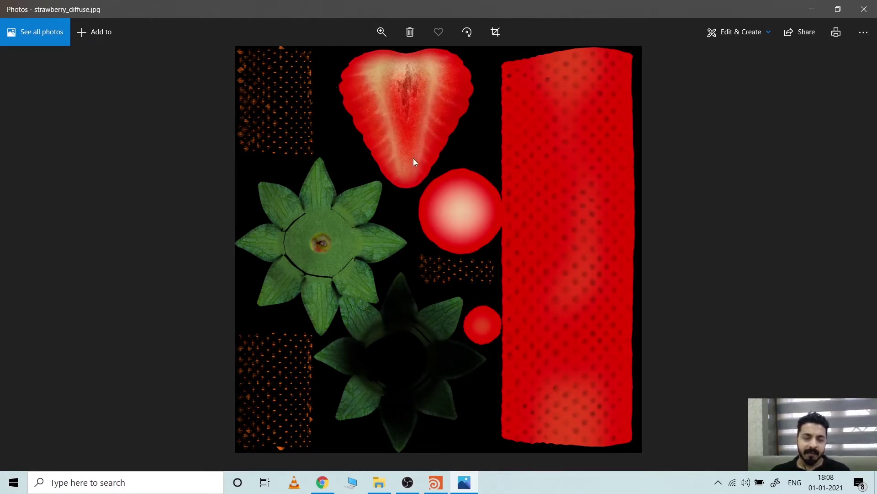
{"action": "left_click", "coordinate": [326, 485]}
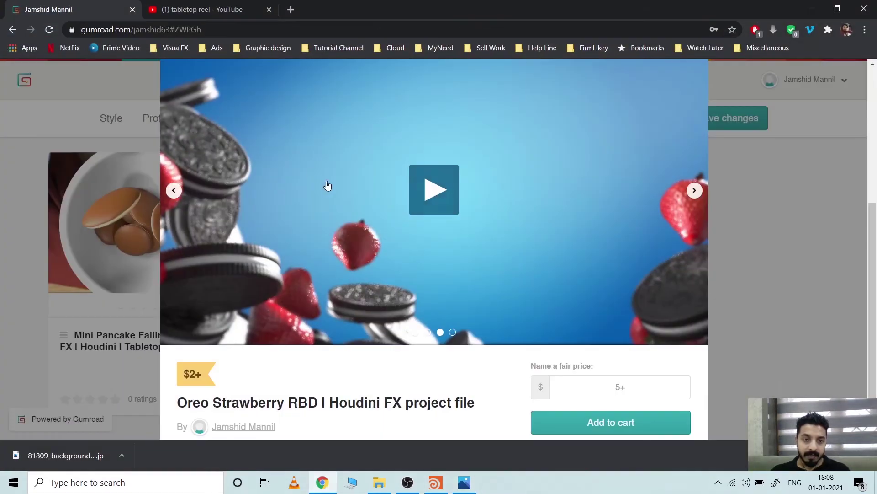
{"action": "left_click", "coordinate": [174, 190]}
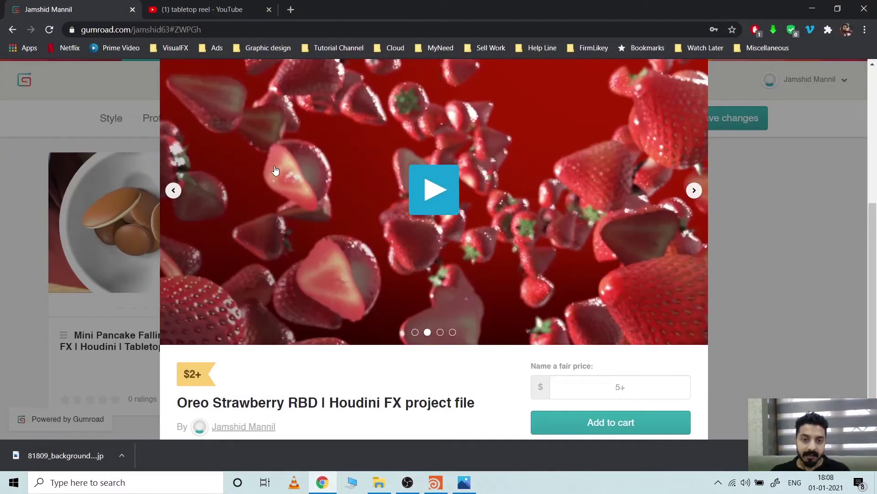
{"action": "left_click", "coordinate": [813, 10]}
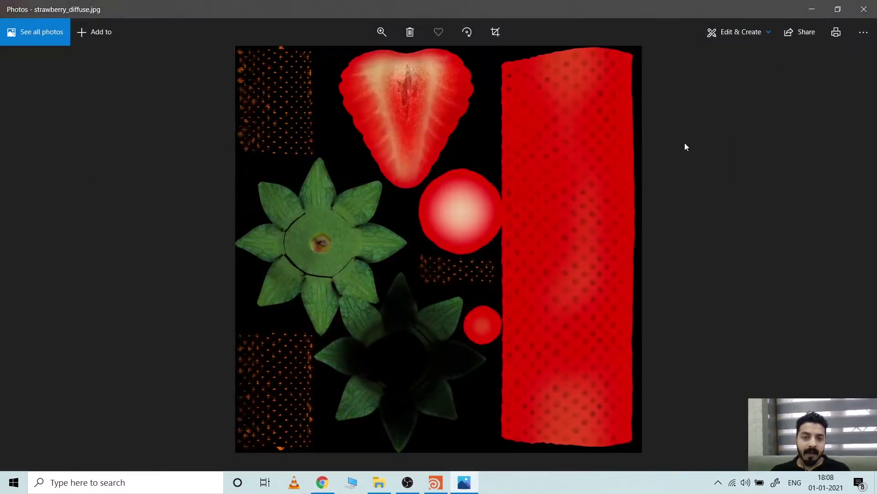
{"action": "left_click", "coordinate": [812, 13]}
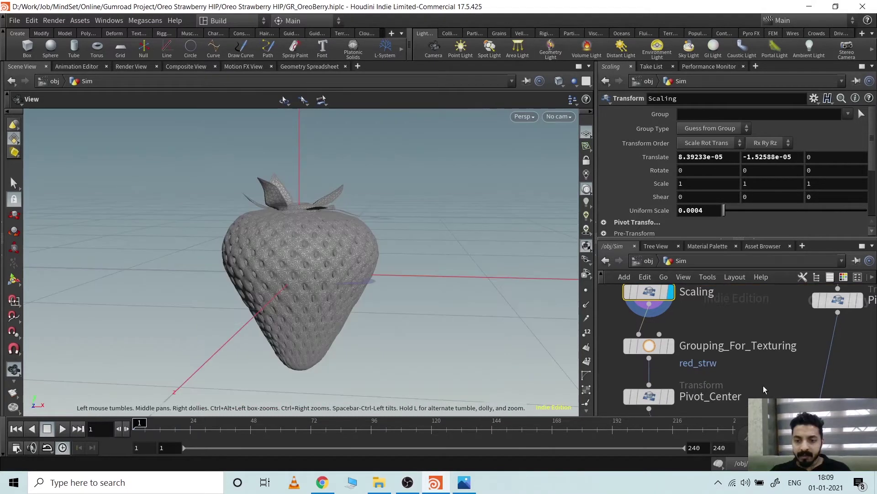
Display the Pivot_Center node with its transform handle on the strawberry, then display the Pivot_center_Oreo node
{"action": "left_click", "coordinate": [667, 364]}
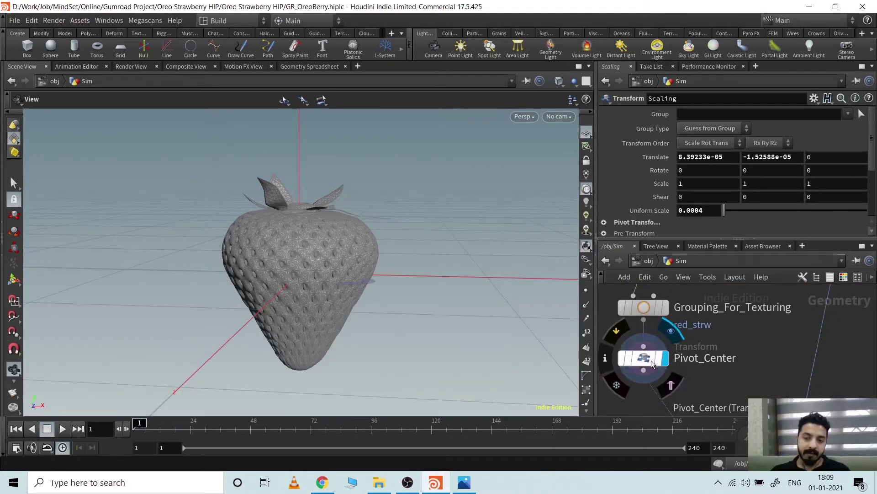
{"action": "left_click", "coordinate": [650, 362]}
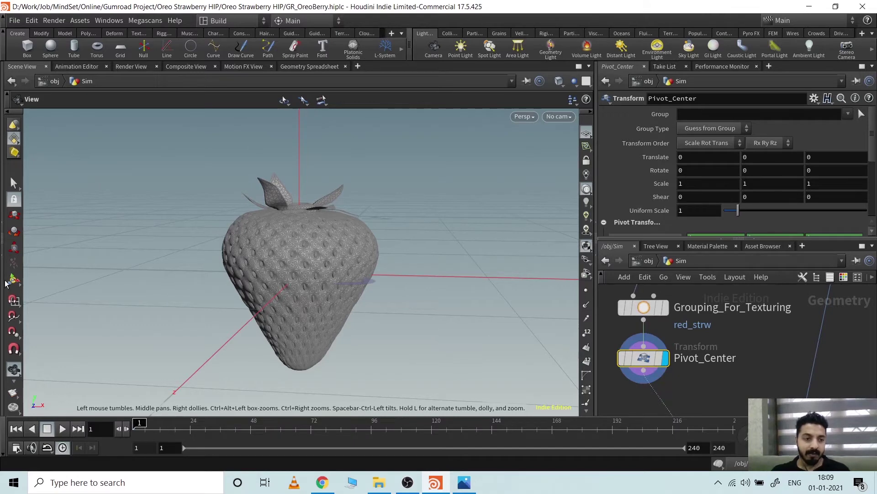
{"action": "left_click", "coordinate": [10, 281]}
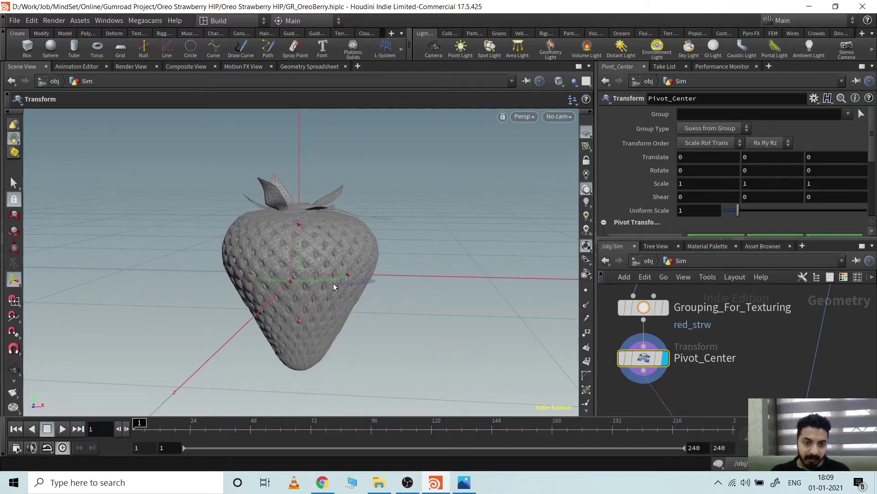
{"action": "key", "text": "Escape"}
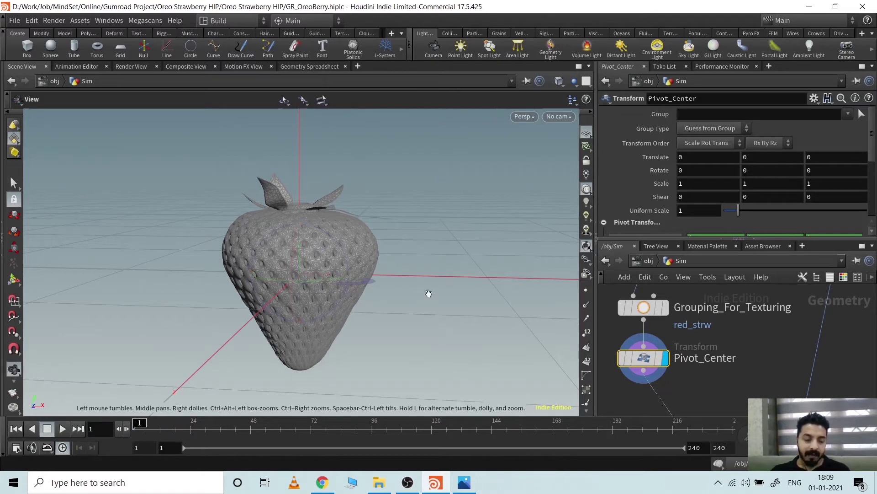
{"action": "left_click_drag", "start_coordinate": [427, 291], "coordinate": [447, 315]}
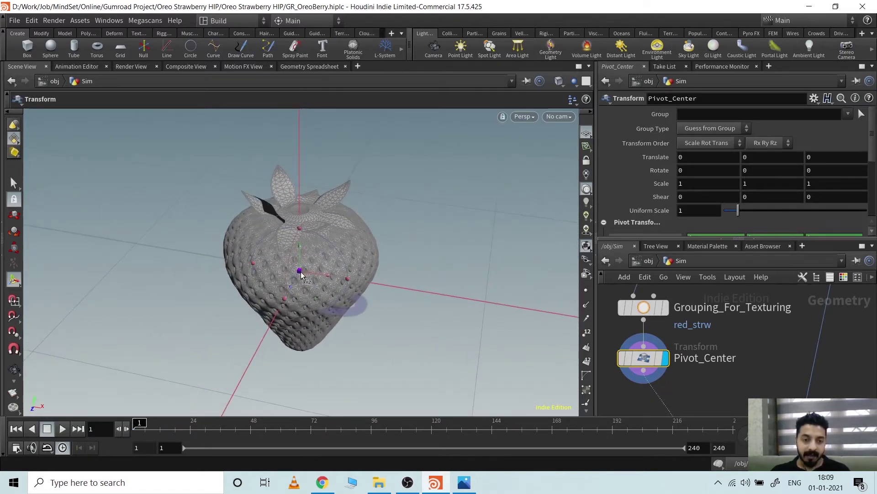
{"action": "scroll", "coordinate": [462, 309], "scroll_direction": "down", "scroll_amount": 1}
{"action": "left_click_drag", "start_coordinate": [455, 308], "coordinate": [472, 308], "text": "alt"}
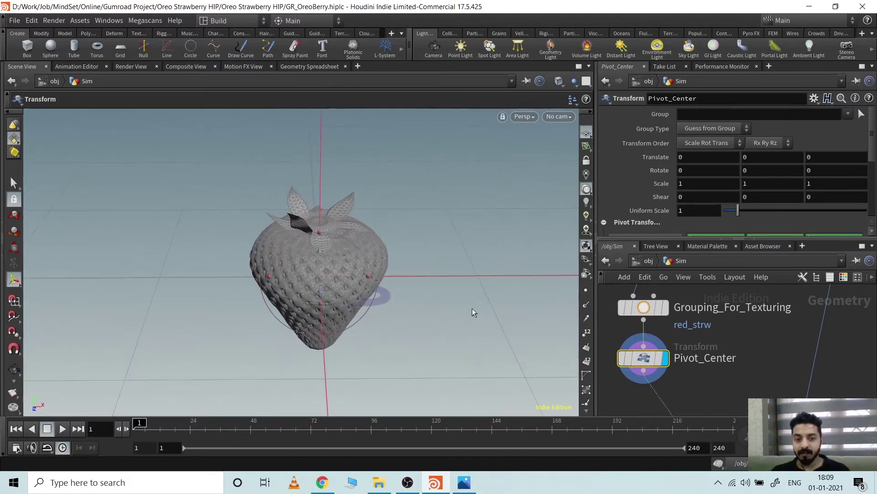
{"action": "scroll", "coordinate": [713, 322], "scroll_direction": "down", "scroll_amount": 3}
{"action": "middle_click_drag", "start_coordinate": [780, 336], "coordinate": [760, 355]}
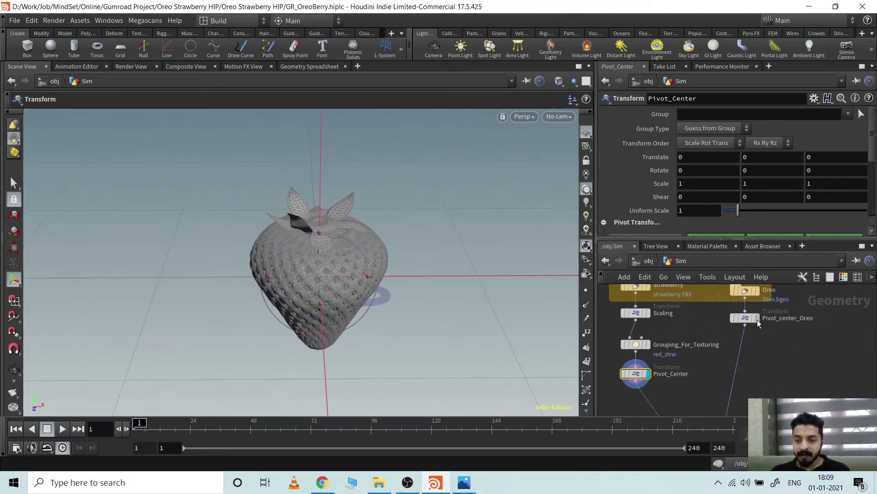
{"action": "left_click", "coordinate": [757, 318]}
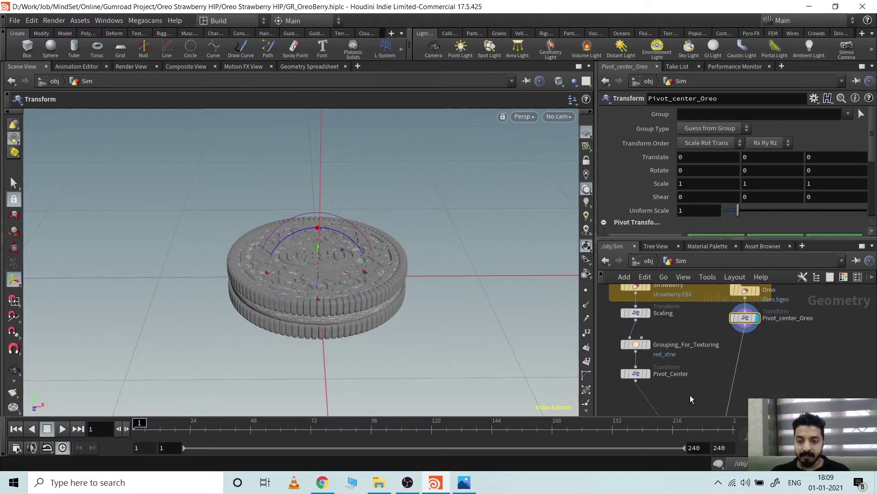
Add a Merge node and wire Pivot_Center and Pivot_center_Oreo into it
{"action": "key", "text": "Tab"}
{"action": "type", "text": "merge"}
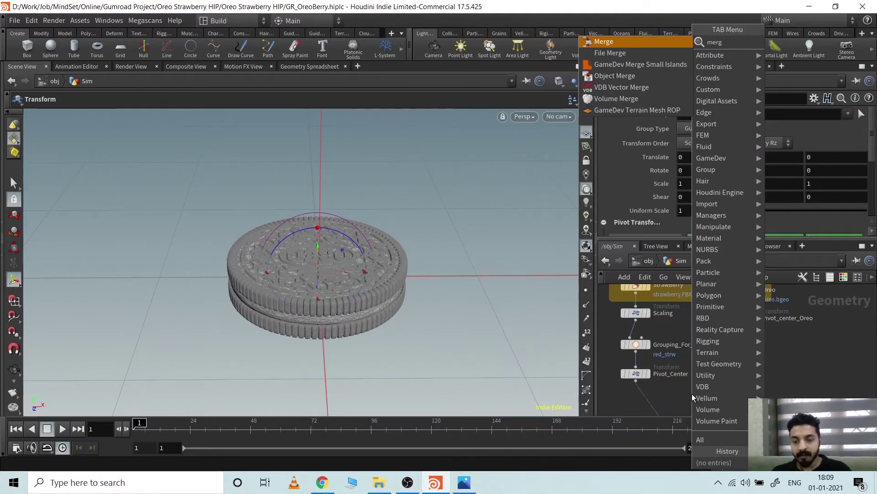
{"action": "key", "text": "Return"}
{"action": "left_click", "coordinate": [692, 397]}
{"action": "left_click", "coordinate": [636, 382]}
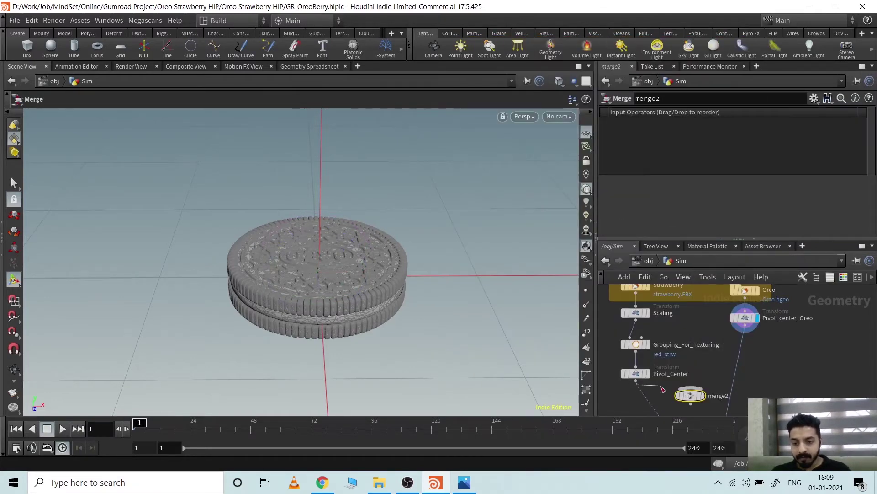
{"action": "left_click", "coordinate": [690, 390]}
{"action": "left_click", "coordinate": [744, 329]}
{"action": "left_click", "coordinate": [690, 393]}
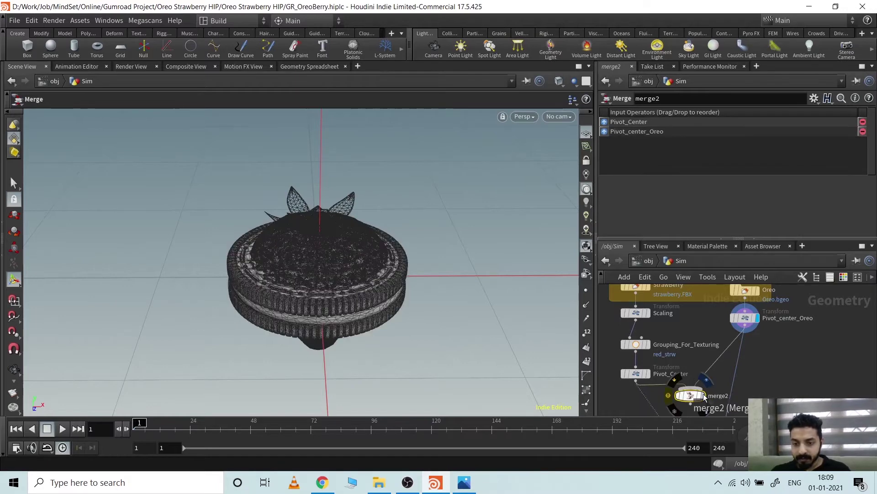
Display the merged strawberry and Oreo in the scene view, then delete the temporary Merge node
{"action": "scroll", "coordinate": [330, 313], "scroll_direction": "down", "scroll_amount": 2}
{"action": "left_click_drag", "start_coordinate": [331, 313], "coordinate": [322, 291], "text": "alt"}
{"action": "middle_click_drag", "start_coordinate": [688, 409], "coordinate": [687, 369]}
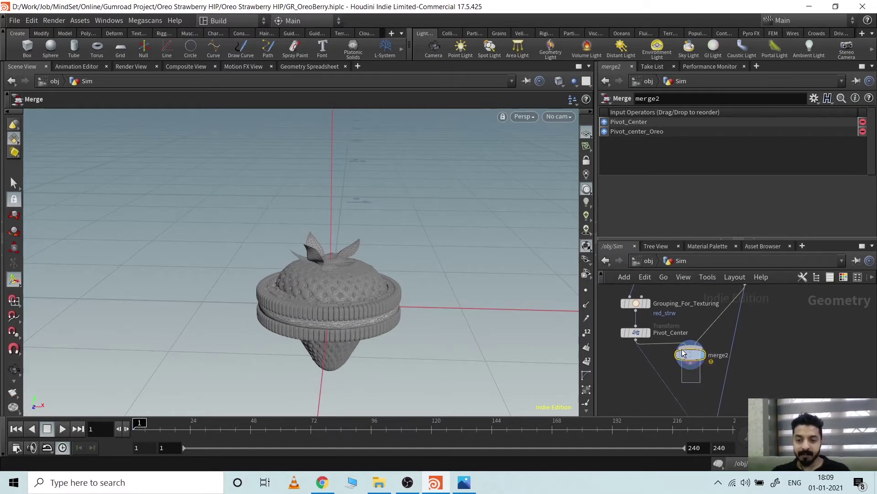
{"action": "left_click_drag", "start_coordinate": [682, 349], "coordinate": [681, 350]}
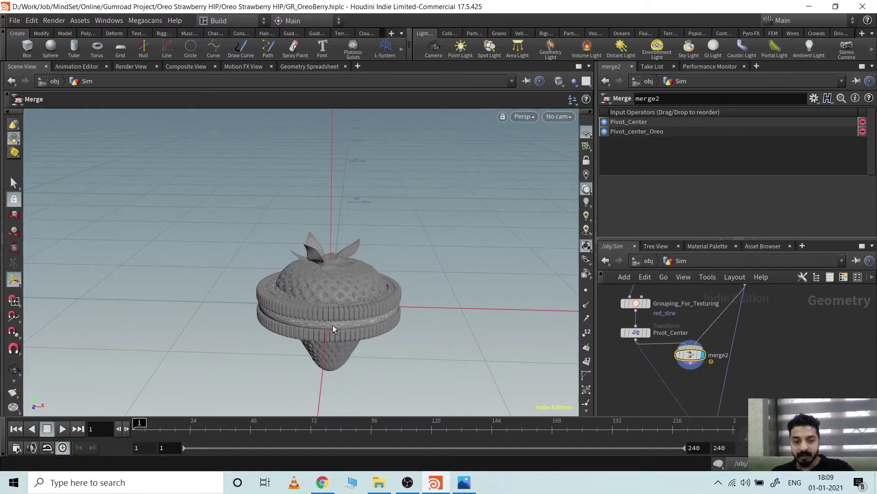
{"action": "key", "text": "Delete"}
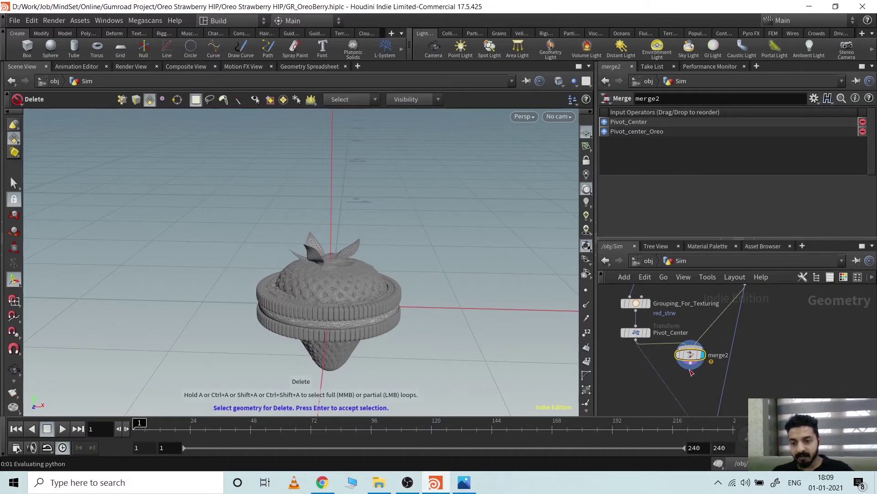
{"action": "key", "text": "Delete"}
Locate the red Point Generating network box in the Sim network and examine its node layout
{"action": "middle_click_drag", "start_coordinate": [689, 366], "coordinate": [679, 275]}
{"action": "middle_click_drag", "start_coordinate": [756, 340], "coordinate": [667, 413]}
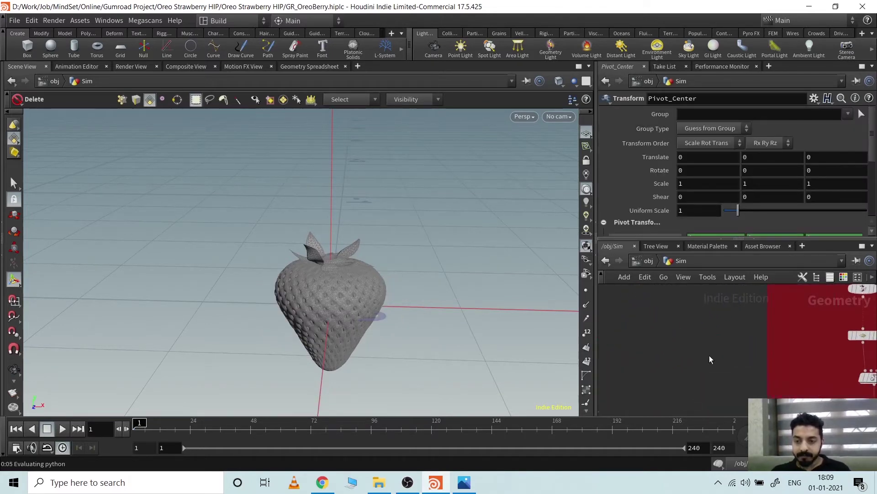
{"action": "middle_click_drag", "start_coordinate": [711, 358], "coordinate": [838, 324]}
{"action": "middle_click_drag", "start_coordinate": [764, 397], "coordinate": [666, 404]}
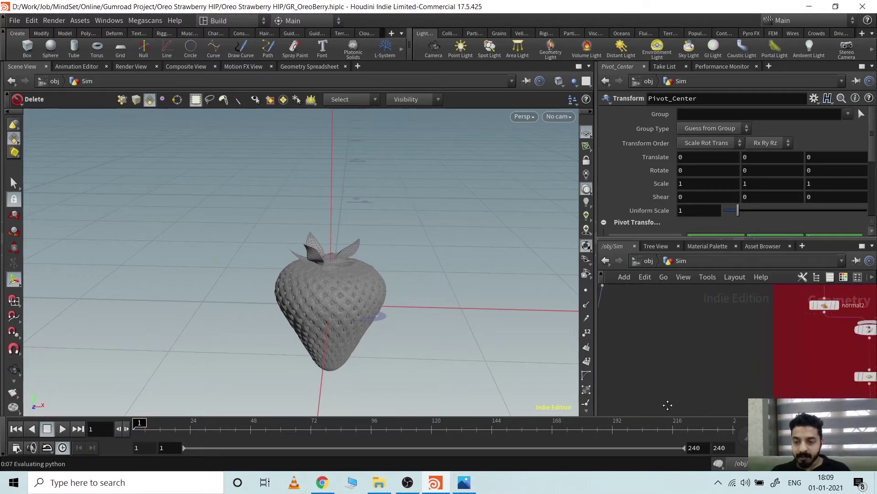
{"action": "middle_click_drag", "start_coordinate": [754, 346], "coordinate": [652, 394]}
{"action": "scroll", "coordinate": [757, 351], "scroll_direction": "up", "scroll_amount": 3}
{"action": "scroll", "coordinate": [800, 343], "scroll_direction": "down", "scroll_amount": 3}
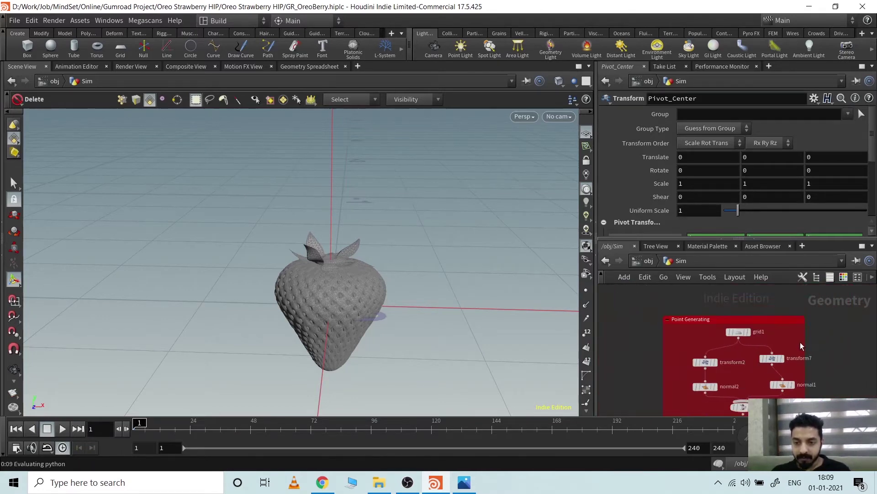
{"action": "scroll", "coordinate": [813, 337], "scroll_direction": "up", "scroll_amount": 2}
{"action": "middle_click_drag", "start_coordinate": [814, 342], "coordinate": [828, 326]}
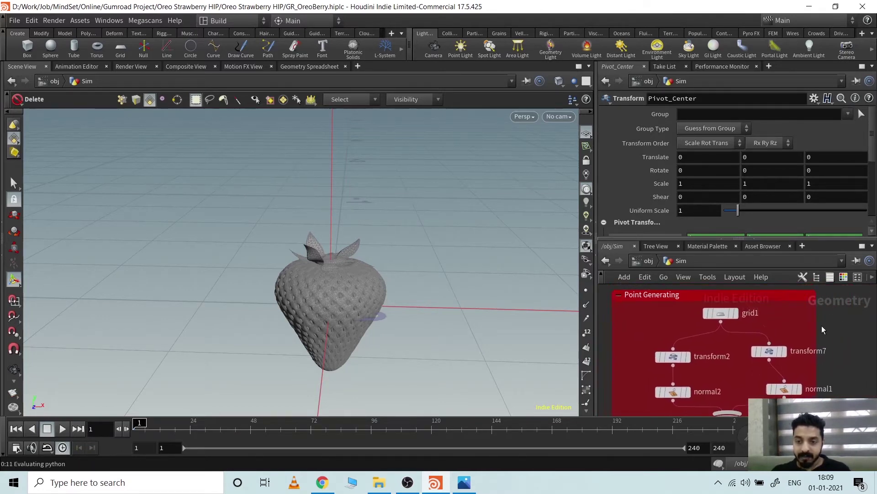
Display the grid1 node with its parameters and frame the whole grid in the scene view
{"action": "left_click", "coordinate": [735, 314]}
{"action": "left_click", "coordinate": [723, 316]}
{"action": "scroll", "coordinate": [194, 268], "scroll_direction": "down", "scroll_amount": 10}
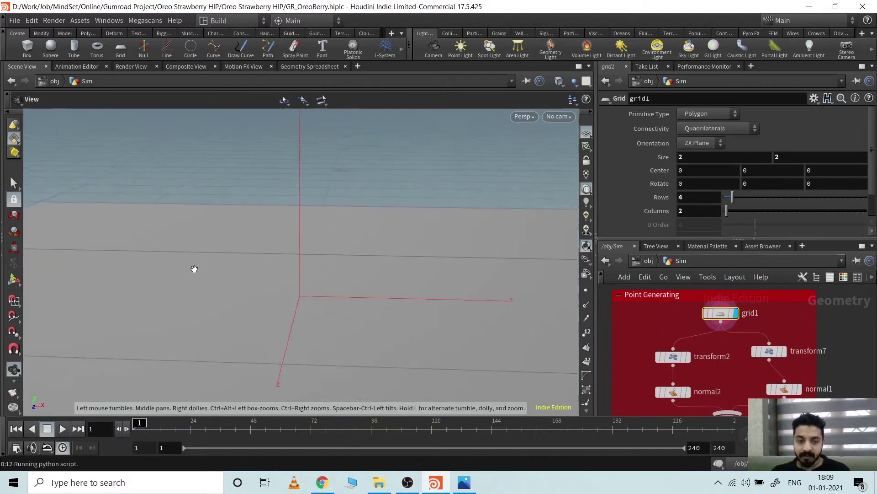
{"action": "scroll", "coordinate": [238, 273], "scroll_direction": "down", "scroll_amount": 2}
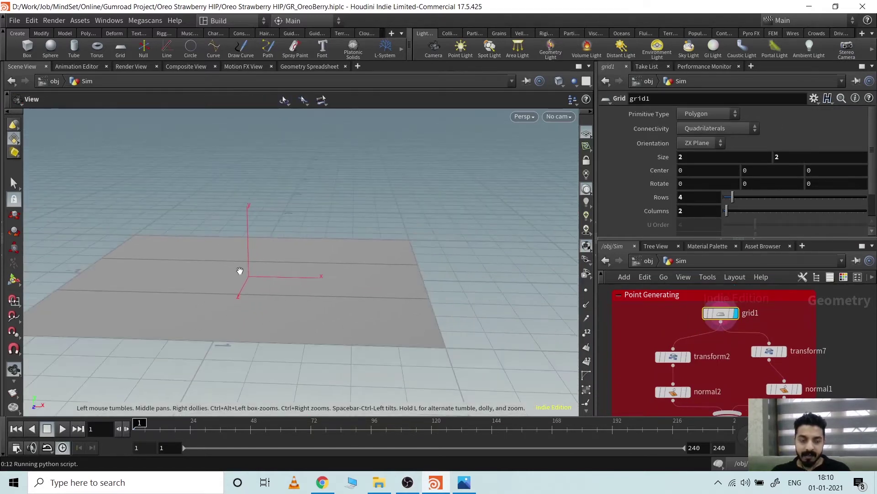
{"action": "left_click_drag", "start_coordinate": [239, 270], "coordinate": [245, 290]}
{"action": "middle_click_drag", "start_coordinate": [245, 290], "coordinate": [290, 237]}
{"action": "scroll", "coordinate": [285, 241], "scroll_direction": "down", "scroll_amount": 1}
{"action": "left_click_drag", "start_coordinate": [284, 241], "coordinate": [266, 268]}
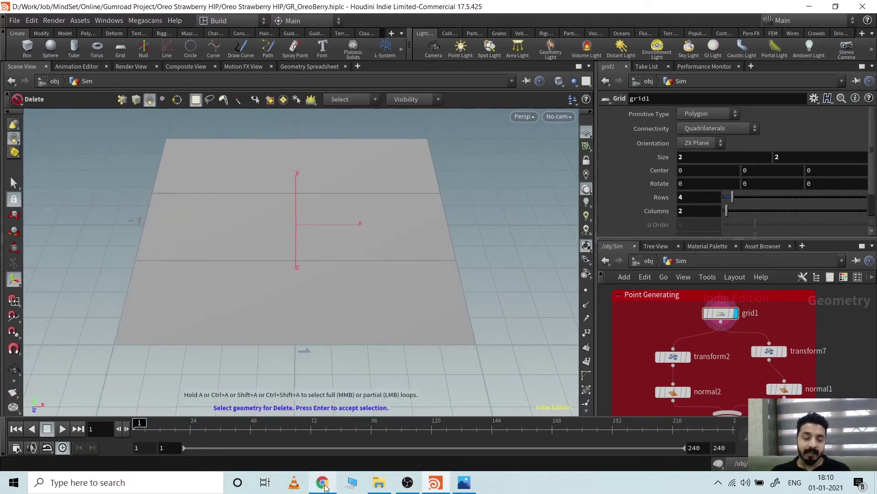
Switch to Chrome and show the YouTube search results for tabletop reel
{"action": "mouse_move", "coordinate": [326, 488]}
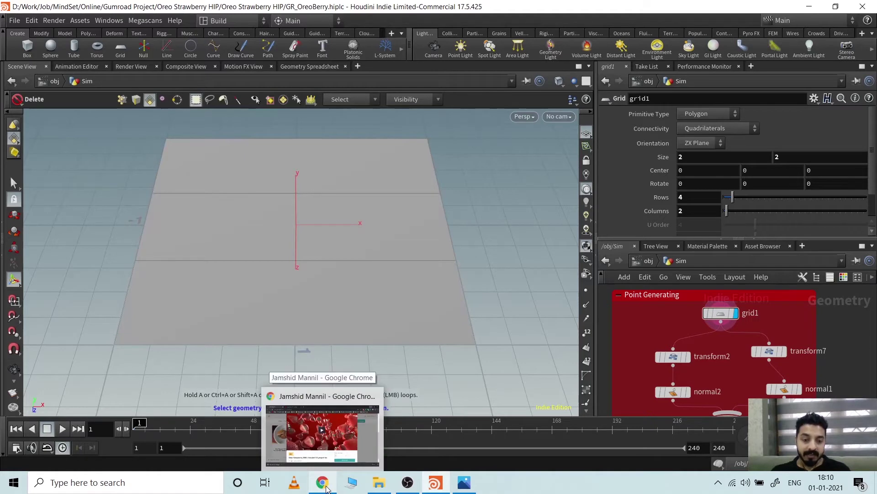
{"action": "left_click", "coordinate": [323, 487]}
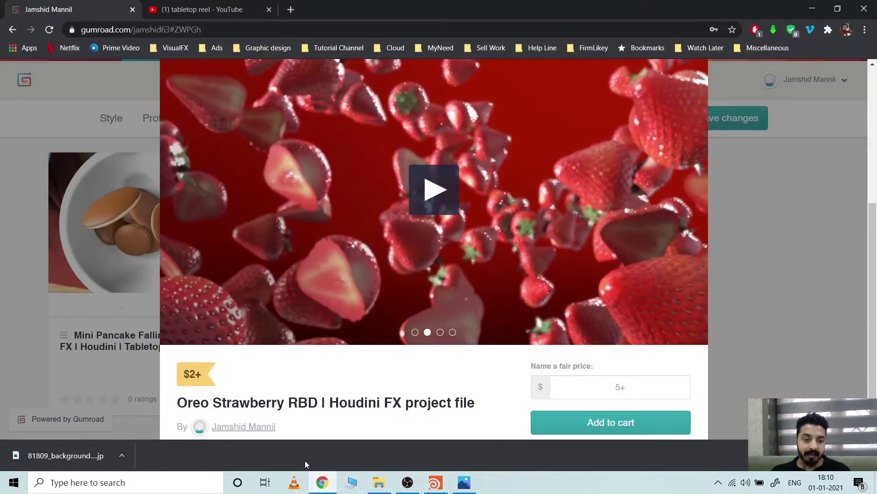
{"action": "left_click", "coordinate": [201, 10]}
{"action": "mouse_move", "coordinate": [355, 290]}
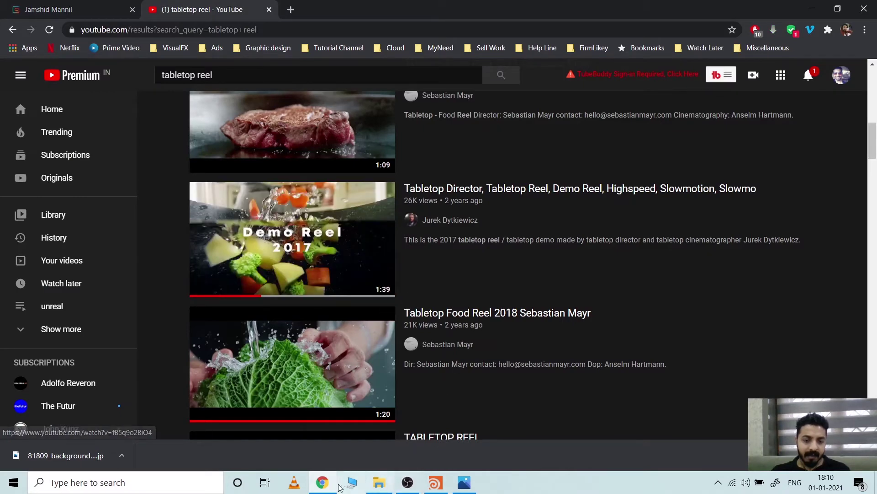
Leave the browser and open Paint with a blank canvas
{"action": "left_click", "coordinate": [435, 483]}
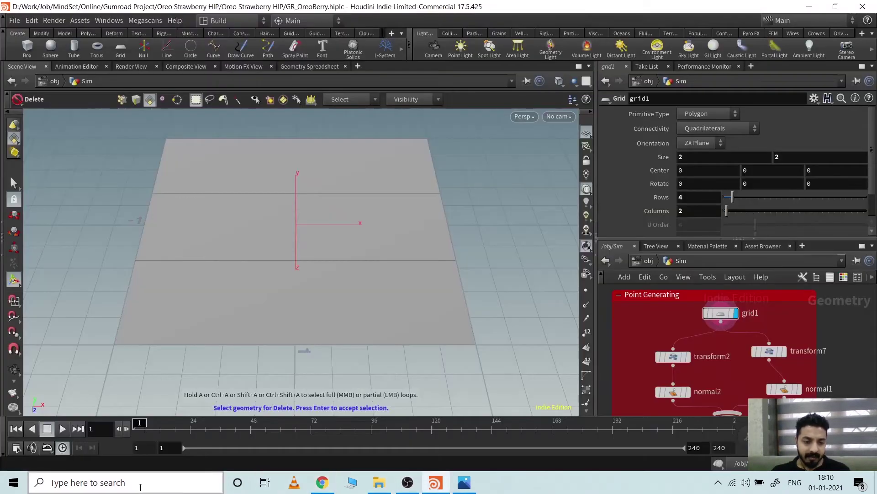
{"action": "left_click", "coordinate": [156, 479]}
{"action": "type", "text": "pain"}
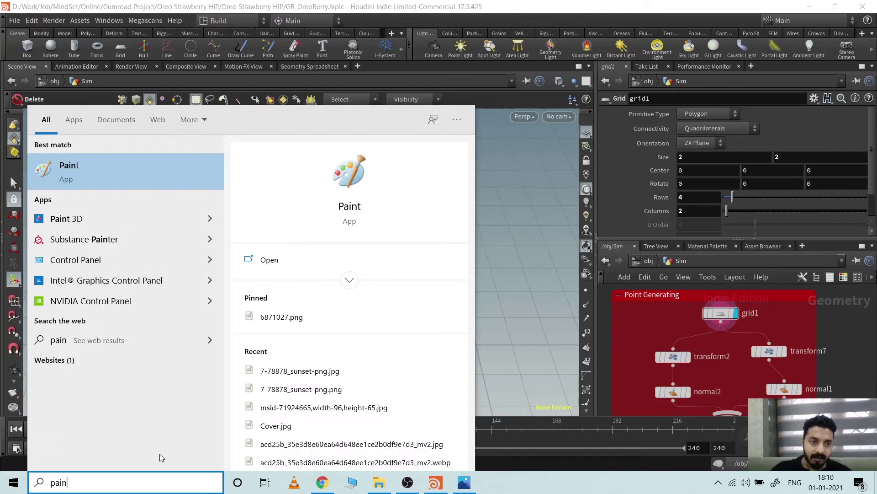
{"action": "left_click", "coordinate": [125, 177]}
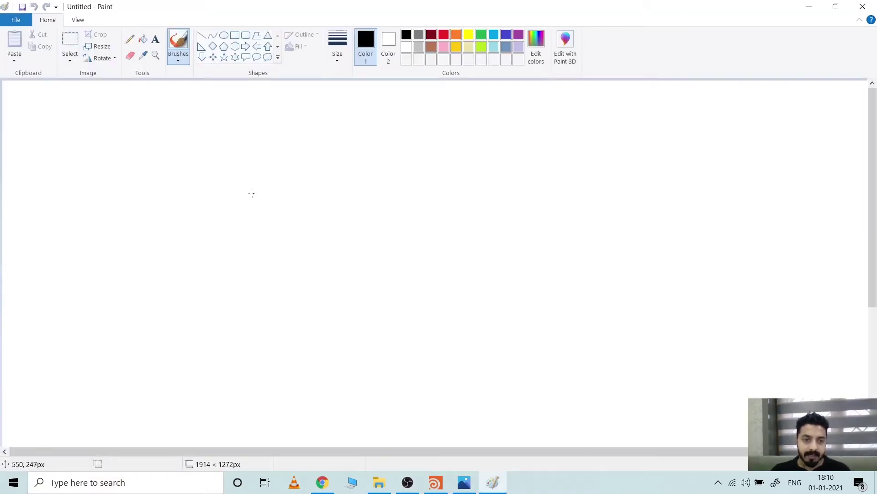
Draw the outlines of two tall tilted panels facing each other on opposite sides of the canvas
{"action": "left_click_drag", "start_coordinate": [162, 154], "coordinate": [276, 365]}
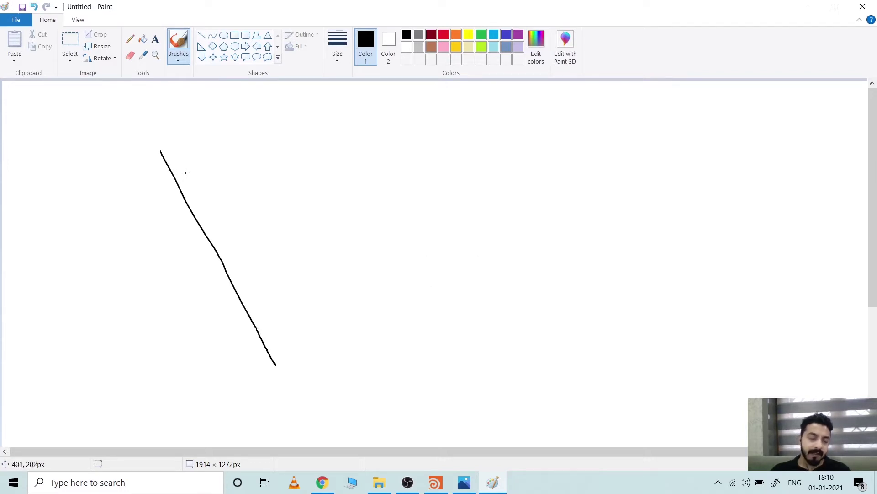
{"action": "mouse_move", "coordinate": [160, 152]}
{"action": "left_mouse_down"}
{"action": "mouse_move", "coordinate": [202, 130]}
{"action": "mouse_move", "coordinate": [256, 183]}
{"action": "mouse_move", "coordinate": [312, 275]}
{"action": "left_mouse_up"}
{"action": "left_click_drag", "start_coordinate": [328, 313], "coordinate": [270, 378]}
{"action": "mouse_move", "coordinate": [596, 109]}
{"action": "left_mouse_down"}
{"action": "mouse_move", "coordinate": [552, 281]}
{"action": "mouse_move", "coordinate": [591, 349]}
{"action": "left_mouse_up"}
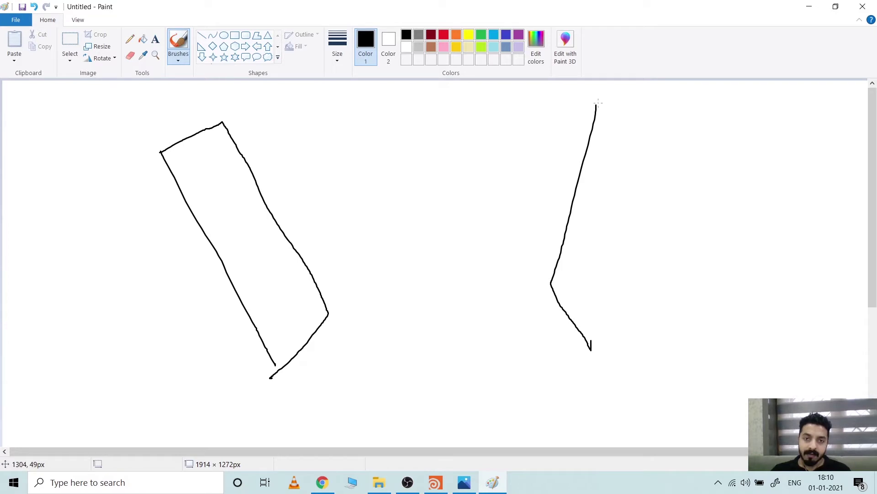
{"action": "mouse_move", "coordinate": [598, 103]}
{"action": "left_mouse_down"}
{"action": "mouse_move", "coordinate": [667, 129]}
{"action": "mouse_move", "coordinate": [610, 311]}
{"action": "left_mouse_up"}
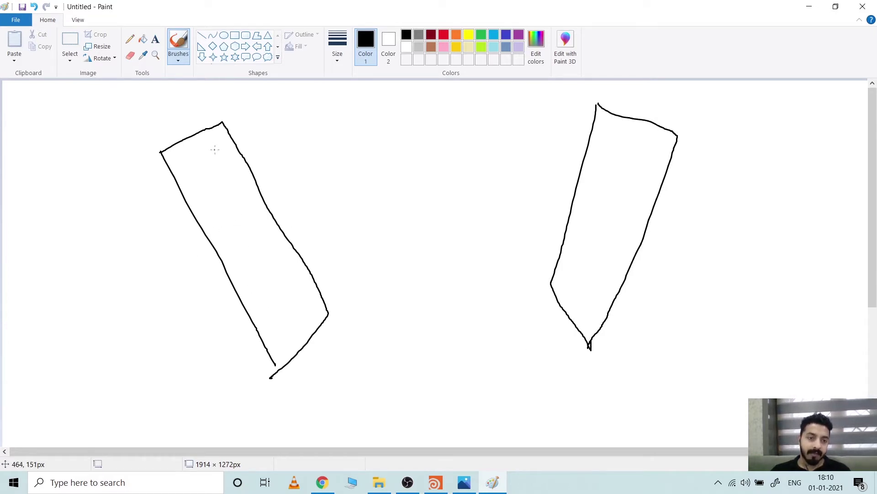
Draw small circles inside both panels, filling the left panel and adding two rows to the right one
{"action": "left_click_drag", "start_coordinate": [187, 167], "coordinate": [205, 160]}
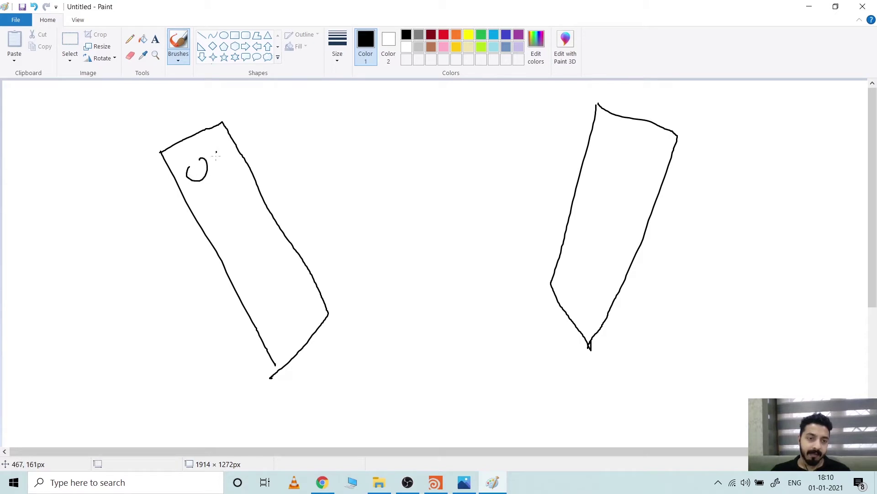
{"action": "left_click_drag", "start_coordinate": [208, 195], "coordinate": [220, 203]}
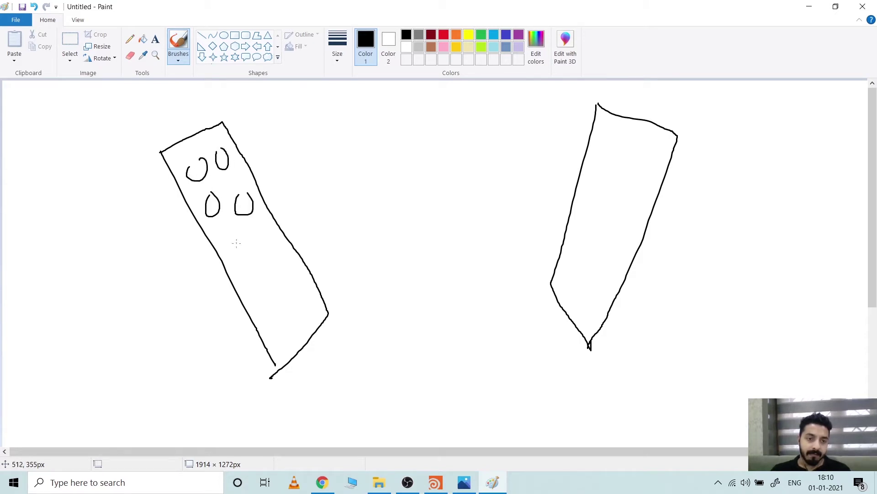
{"action": "mouse_move", "coordinate": [237, 247]}
{"action": "left_mouse_down"}
{"action": "mouse_move", "coordinate": [279, 249]}
{"action": "mouse_move", "coordinate": [263, 242]}
{"action": "left_mouse_up"}
{"action": "left_click_drag", "start_coordinate": [260, 307], "coordinate": [299, 288]}
{"action": "left_click_drag", "start_coordinate": [284, 320], "coordinate": [285, 318]}
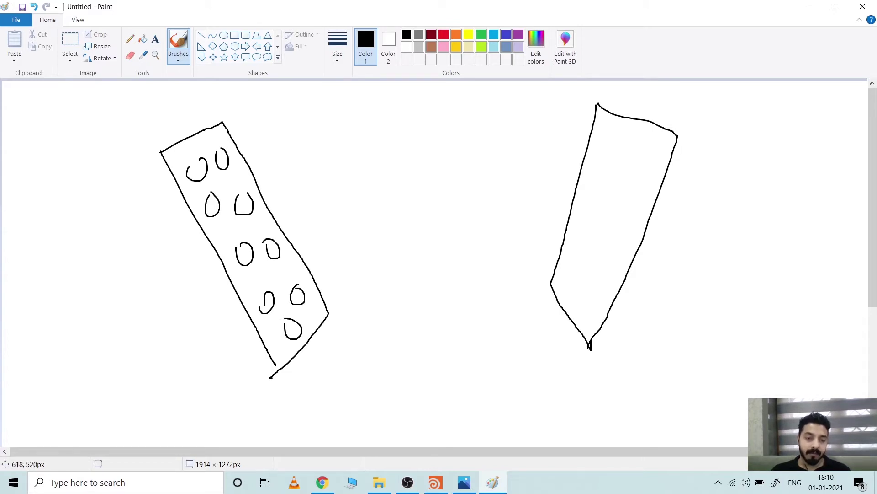
{"action": "left_click_drag", "start_coordinate": [608, 163], "coordinate": [630, 160]}
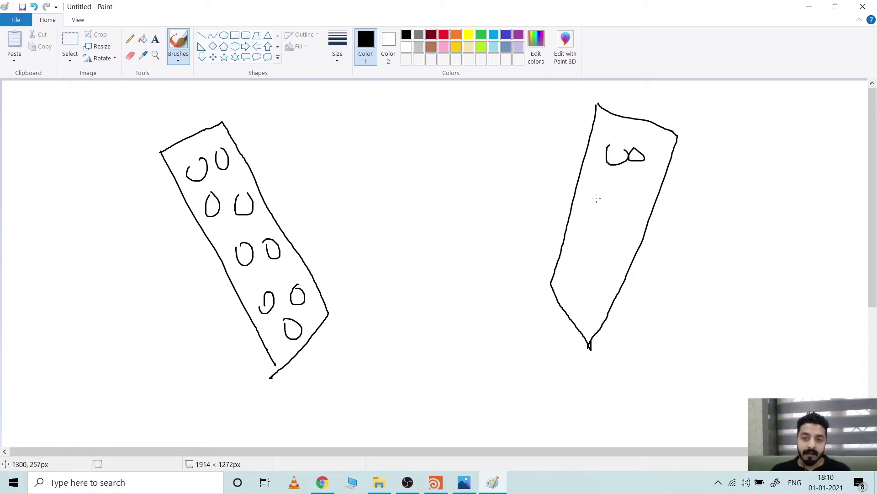
{"action": "left_click_drag", "start_coordinate": [626, 201], "coordinate": [634, 211]}
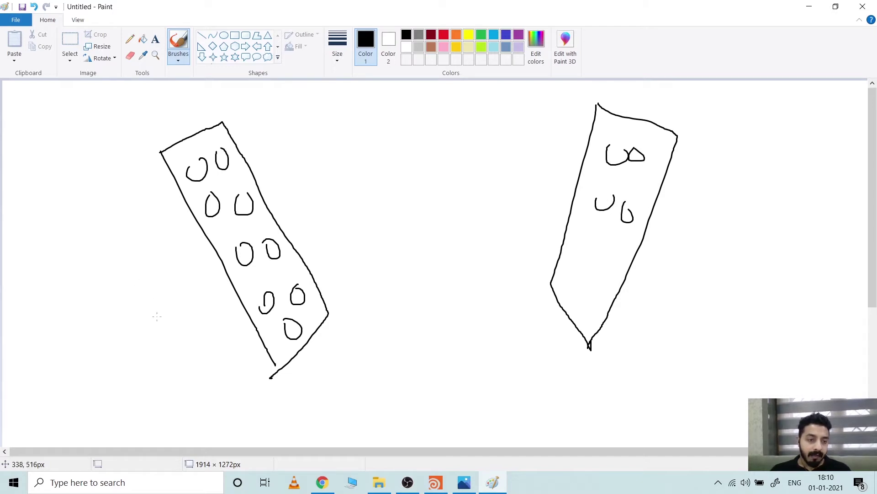
Draw a labelled arrow pushing into the left panel, and a line from a circle in each panel toward the centre
{"action": "left_click_drag", "start_coordinate": [110, 324], "coordinate": [192, 283]}
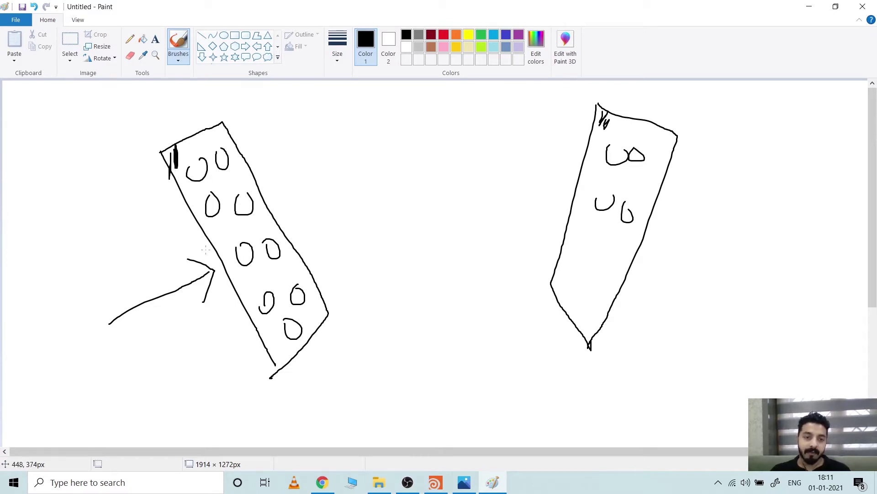
{"action": "mouse_move", "coordinate": [220, 205]}
{"action": "left_mouse_down"}
{"action": "mouse_move", "coordinate": [304, 166]}
{"action": "mouse_move", "coordinate": [370, 153]}
{"action": "left_mouse_up"}
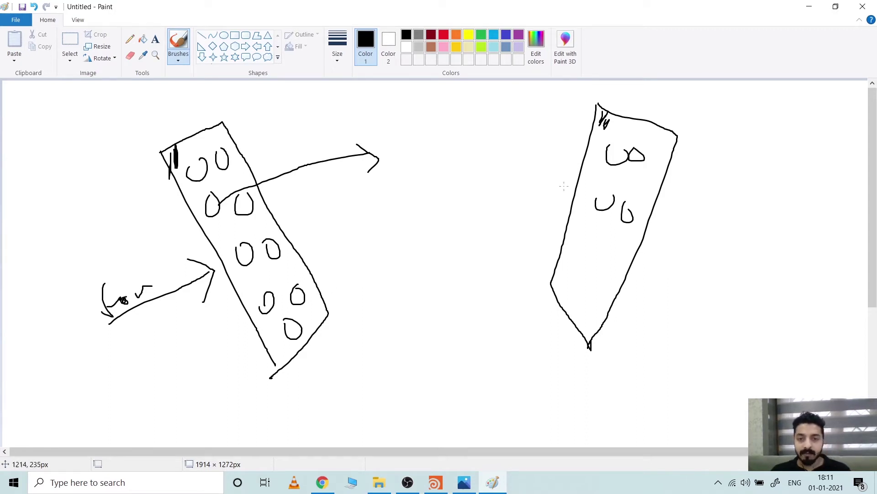
{"action": "left_click_drag", "start_coordinate": [610, 157], "coordinate": [445, 155]}
{"action": "mouse_move", "coordinate": [432, 142]}
{"action": "left_mouse_down"}
{"action": "mouse_move", "coordinate": [445, 168]}
{"action": "mouse_move", "coordinate": [464, 154]}
{"action": "left_mouse_up"}
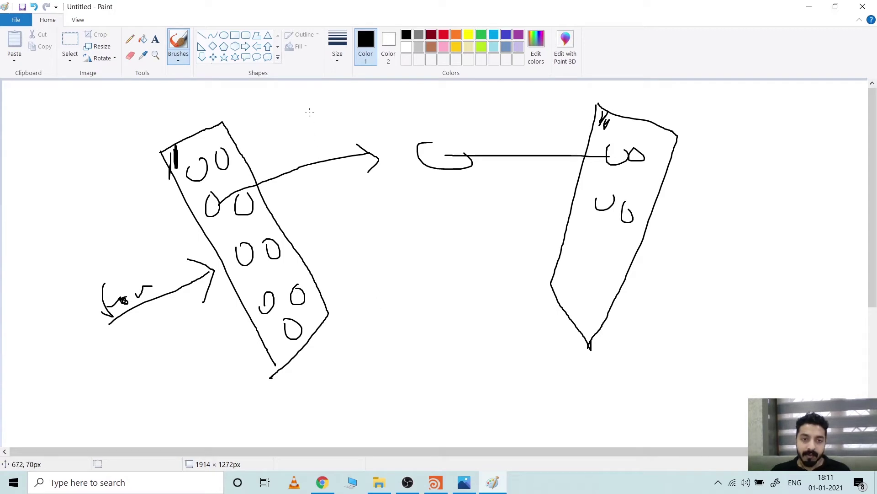
{"action": "left_click_drag", "start_coordinate": [309, 112], "coordinate": [342, 264]}
{"action": "left_click_drag", "start_coordinate": [540, 287], "coordinate": [547, 131]}
{"action": "key", "text": "ctrl+z"}
Draw a red rectangle between the panels and a second pair of black arrows running inward from the circles
{"action": "left_click", "coordinate": [443, 35]}
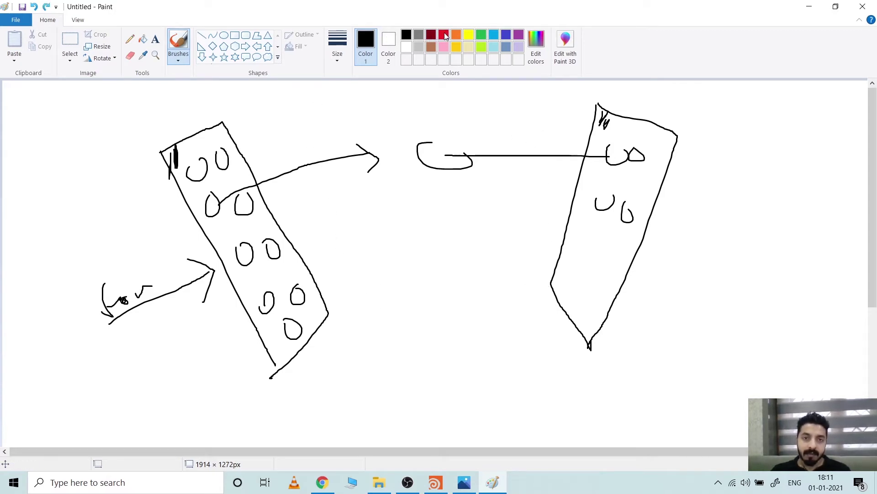
{"action": "mouse_move", "coordinate": [304, 103]}
{"action": "left_mouse_down"}
{"action": "mouse_move", "coordinate": [320, 299]}
{"action": "mouse_move", "coordinate": [539, 289]}
{"action": "mouse_move", "coordinate": [547, 133]}
{"action": "mouse_move", "coordinate": [512, 98]}
{"action": "mouse_move", "coordinate": [301, 101]}
{"action": "left_mouse_up"}
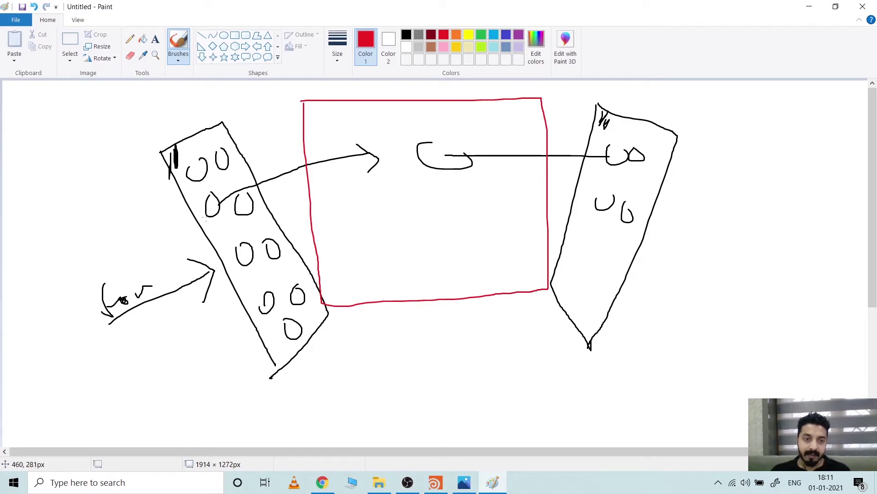
{"action": "left_click", "coordinate": [406, 35]}
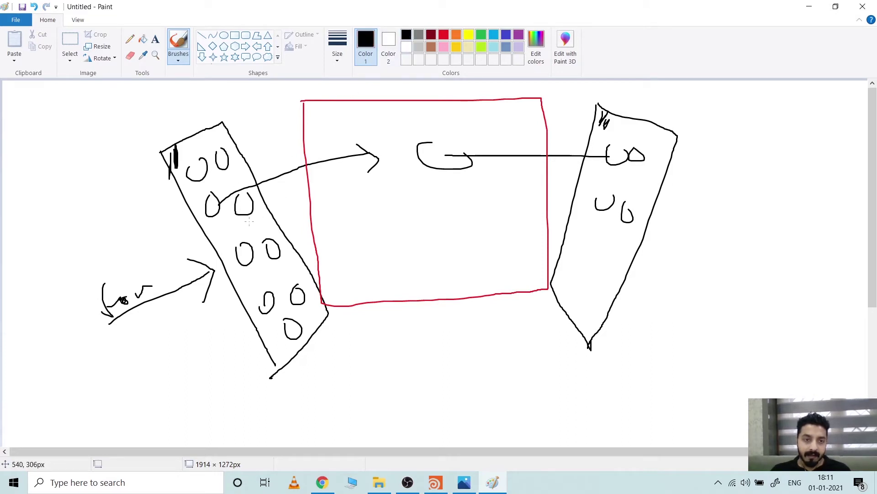
{"action": "mouse_move", "coordinate": [247, 212]}
{"action": "left_mouse_down"}
{"action": "mouse_move", "coordinate": [359, 185]}
{"action": "mouse_move", "coordinate": [353, 200]}
{"action": "left_mouse_up"}
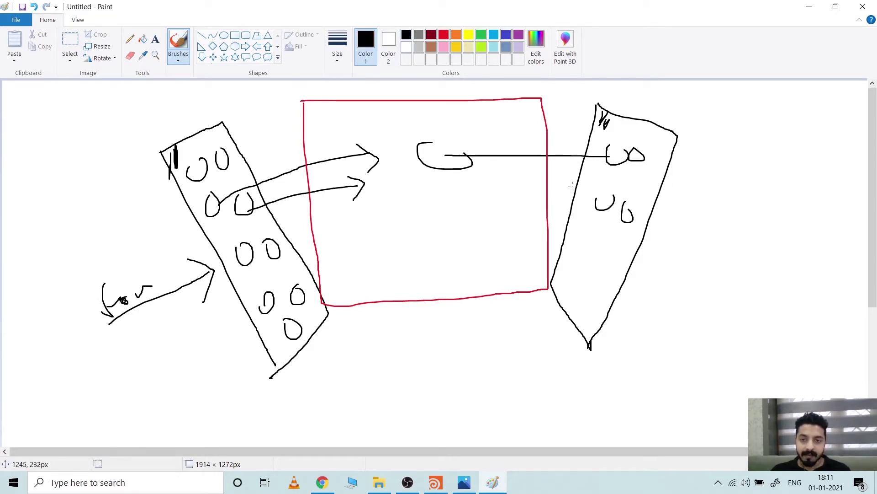
{"action": "mouse_move", "coordinate": [599, 203]}
{"action": "left_mouse_down"}
{"action": "mouse_move", "coordinate": [428, 203]}
{"action": "mouse_move", "coordinate": [434, 197]}
{"action": "mouse_move", "coordinate": [433, 220]}
{"action": "left_mouse_up"}
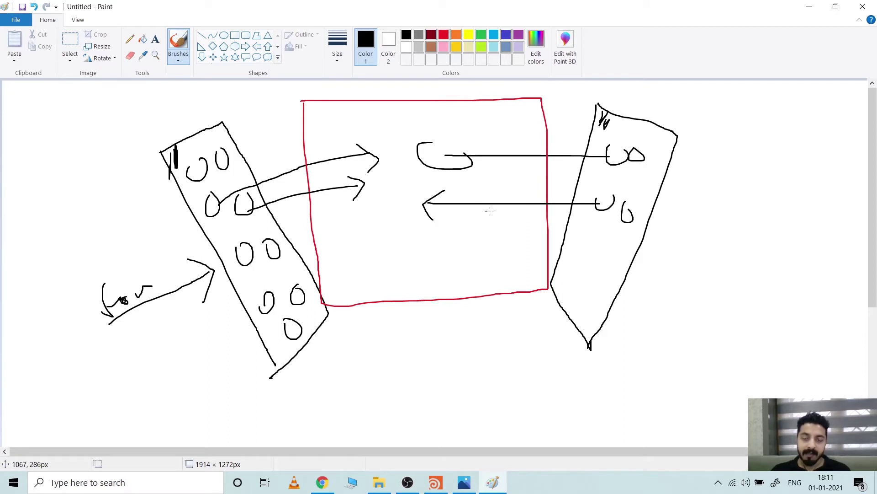
Draw a black stick figure with arms and legs outside the right panel
{"action": "left_click_drag", "start_coordinate": [781, 129], "coordinate": [758, 320]}
{"action": "mouse_move", "coordinate": [764, 271]}
{"action": "left_mouse_down"}
{"action": "mouse_move", "coordinate": [735, 305]}
{"action": "mouse_move", "coordinate": [745, 297]}
{"action": "left_mouse_up"}
{"action": "left_click_drag", "start_coordinate": [765, 278], "coordinate": [792, 302]}
{"action": "left_click_drag", "start_coordinate": [765, 214], "coordinate": [741, 237]}
{"action": "left_click_drag", "start_coordinate": [771, 215], "coordinate": [800, 233]}
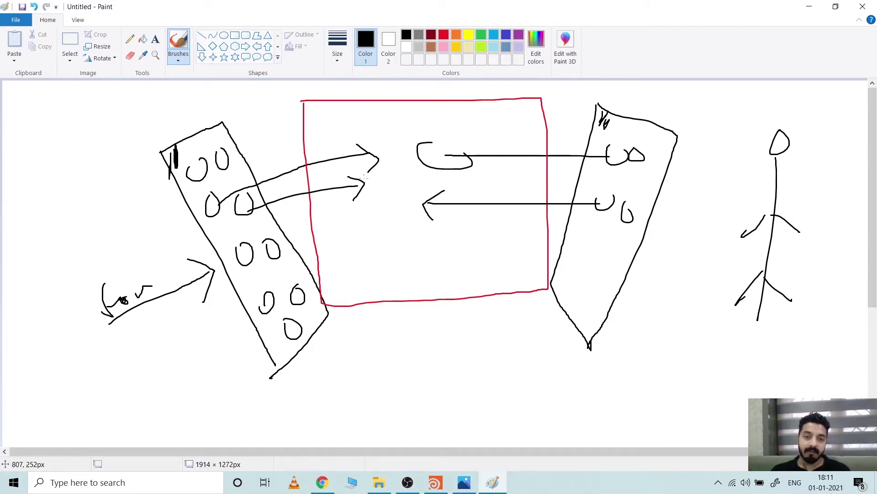
{"action": "left_click_drag", "start_coordinate": [541, 131], "coordinate": [478, 203]}
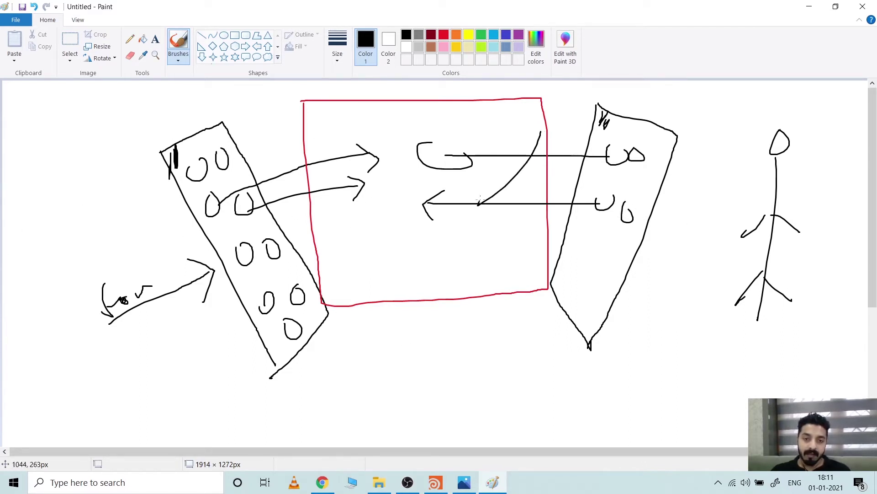
{"action": "key", "text": "ctrl+z"}
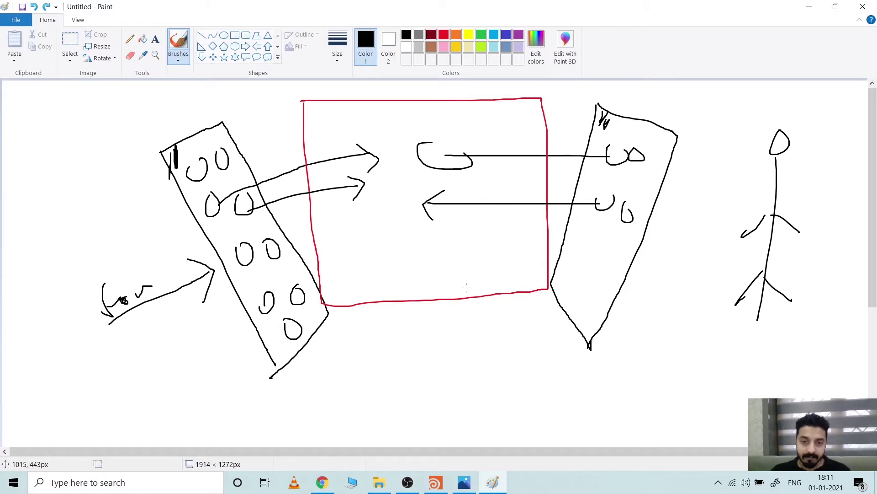
Sketch a camera-like tapered box on two spreading legs below the red rectangle
{"action": "mouse_move", "coordinate": [389, 351]}
{"action": "left_mouse_down"}
{"action": "mouse_move", "coordinate": [473, 350]}
{"action": "mouse_move", "coordinate": [474, 387]}
{"action": "left_mouse_up"}
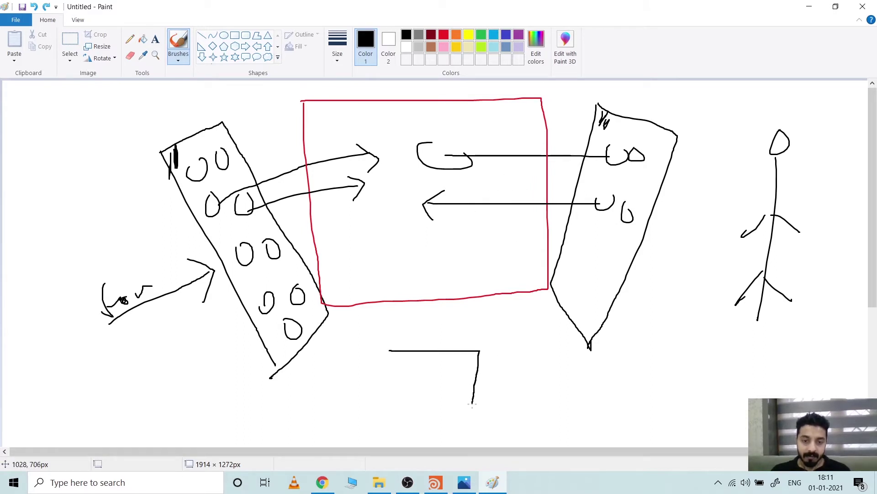
{"action": "mouse_move", "coordinate": [390, 351]}
{"action": "left_mouse_down"}
{"action": "mouse_move", "coordinate": [406, 410]}
{"action": "mouse_move", "coordinate": [477, 403]}
{"action": "mouse_move", "coordinate": [505, 442]}
{"action": "left_mouse_up"}
{"action": "left_click_drag", "start_coordinate": [410, 411], "coordinate": [383, 447]}
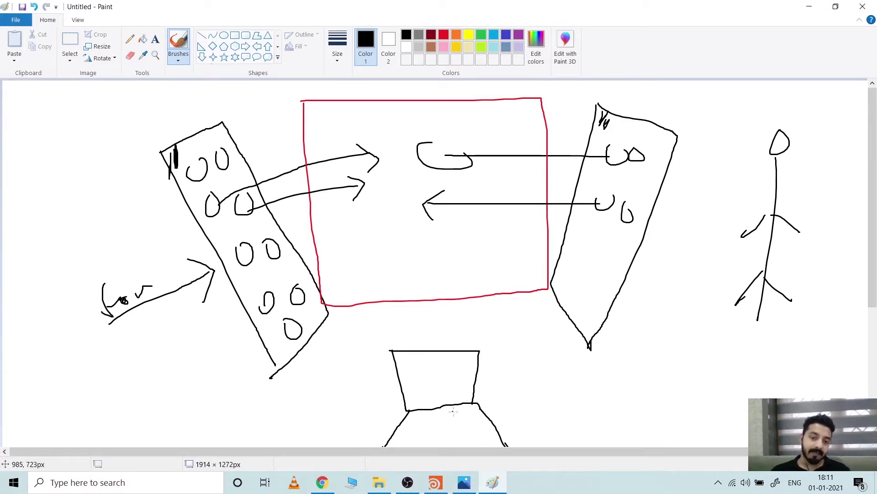
Switch to Houdini and display the transform2 node with its parameters, viewing the tilted grid from an angle
{"action": "left_click", "coordinate": [437, 486]}
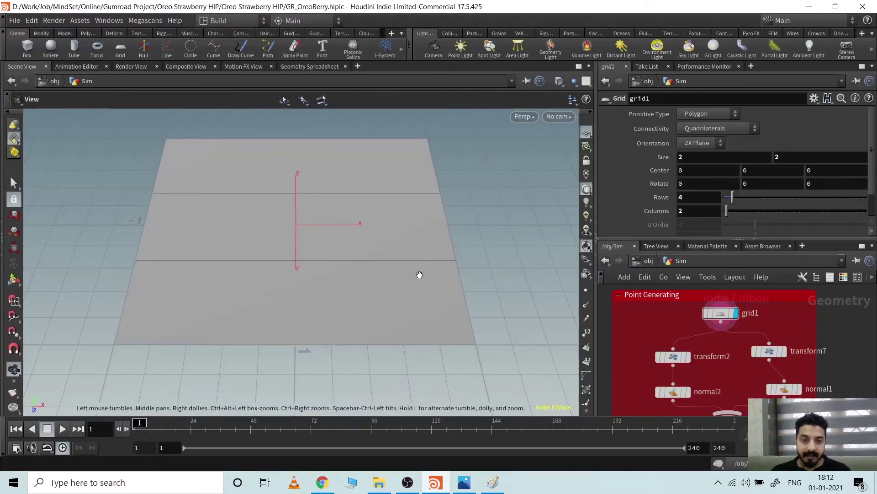
{"action": "left_click_drag", "start_coordinate": [418, 298], "coordinate": [391, 310], "text": "alt"}
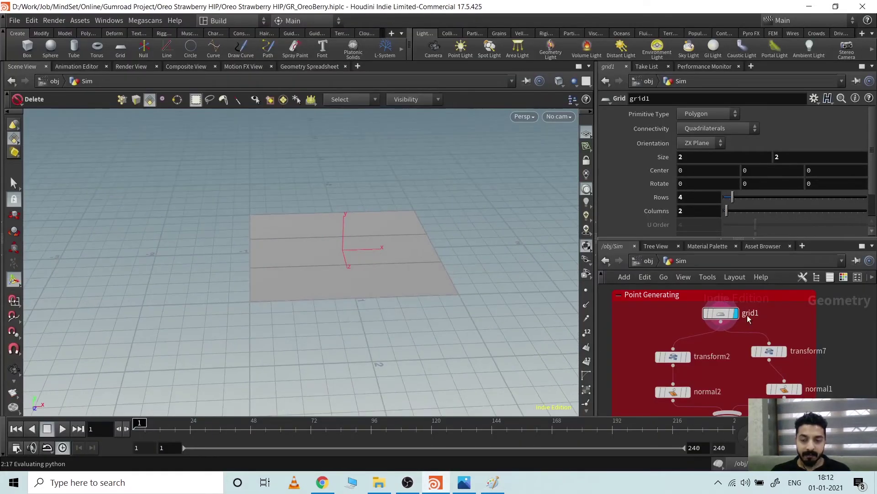
{"action": "left_click", "coordinate": [687, 357]}
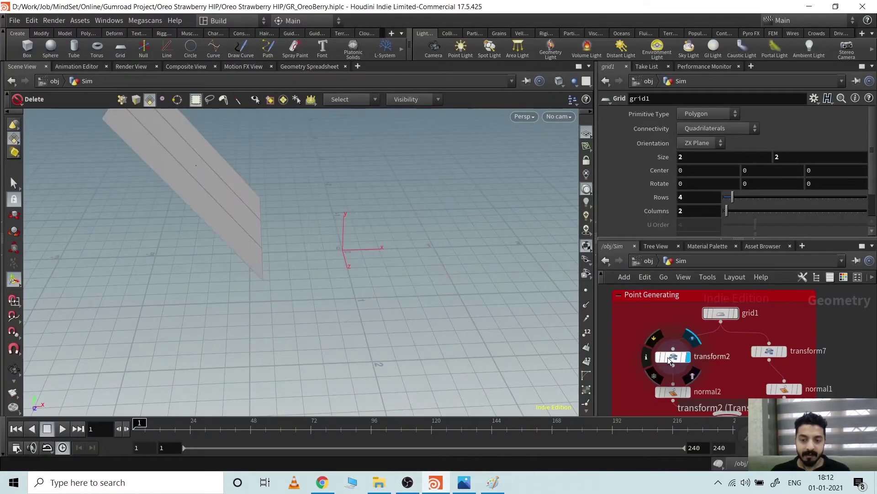
{"action": "left_click", "coordinate": [670, 358]}
{"action": "left_click_drag", "start_coordinate": [344, 266], "coordinate": [352, 312], "text": "alt"}
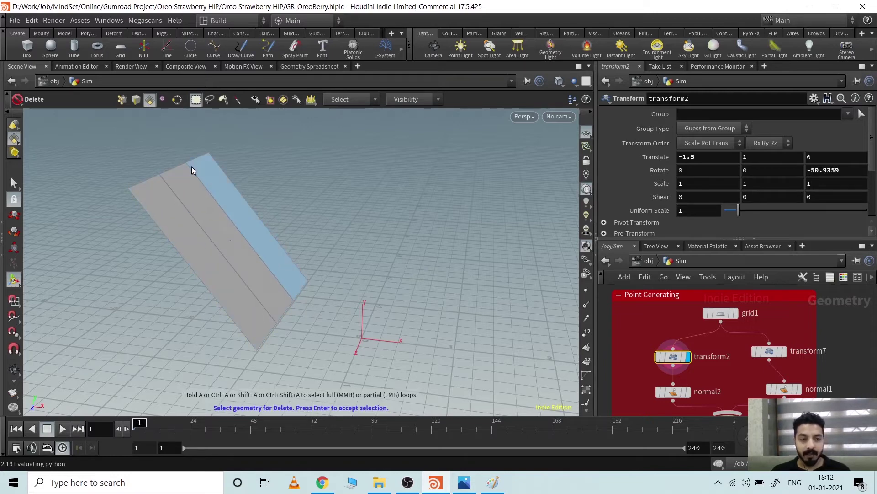
Display the normal2 node and show its parameters
{"action": "middle_click_drag", "start_coordinate": [834, 384], "coordinate": [822, 331]}
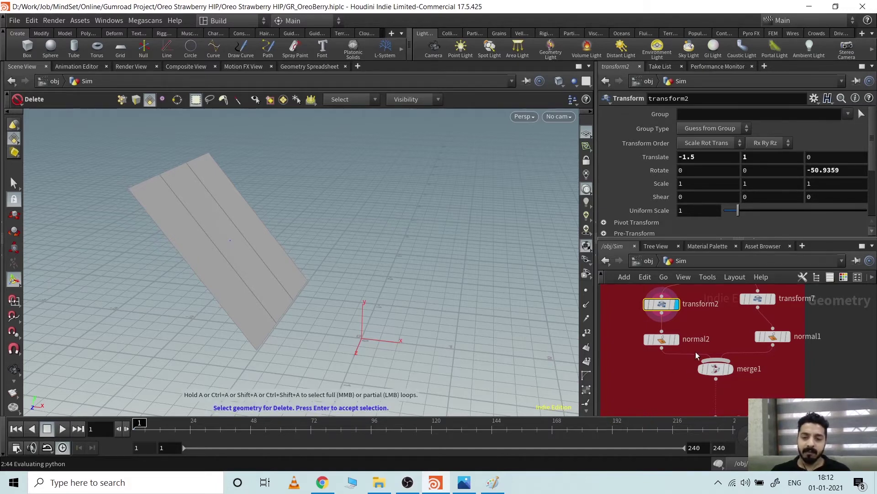
{"action": "left_click", "coordinate": [677, 340]}
{"action": "left_click", "coordinate": [665, 343]}
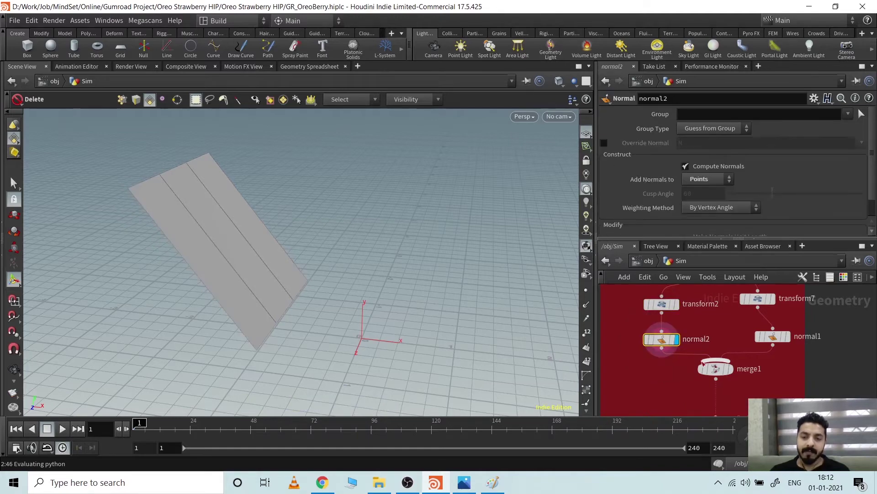
Display the merge1 node and inspect the two facing tilted grids from several angles
{"action": "left_click", "coordinate": [731, 370]}
{"action": "left_click", "coordinate": [716, 374]}
{"action": "left_click_drag", "start_coordinate": [478, 290], "coordinate": [422, 348], "text": "alt"}
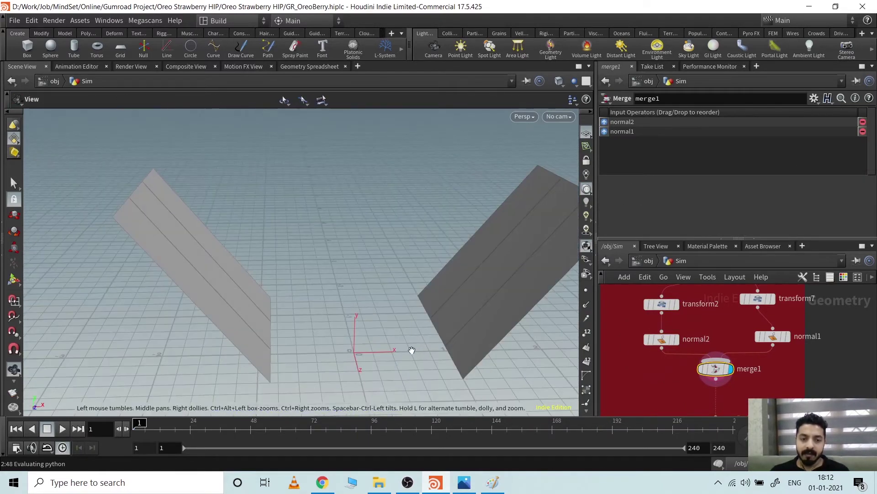
{"action": "right_click_drag", "start_coordinate": [411, 350], "coordinate": [402, 344], "text": "alt"}
{"action": "middle_click_drag", "start_coordinate": [814, 389], "coordinate": [806, 373]}
{"action": "left_click_drag", "start_coordinate": [402, 340], "coordinate": [422, 352], "text": "alt"}
{"action": "middle_click_drag", "start_coordinate": [816, 383], "coordinate": [815, 409]}
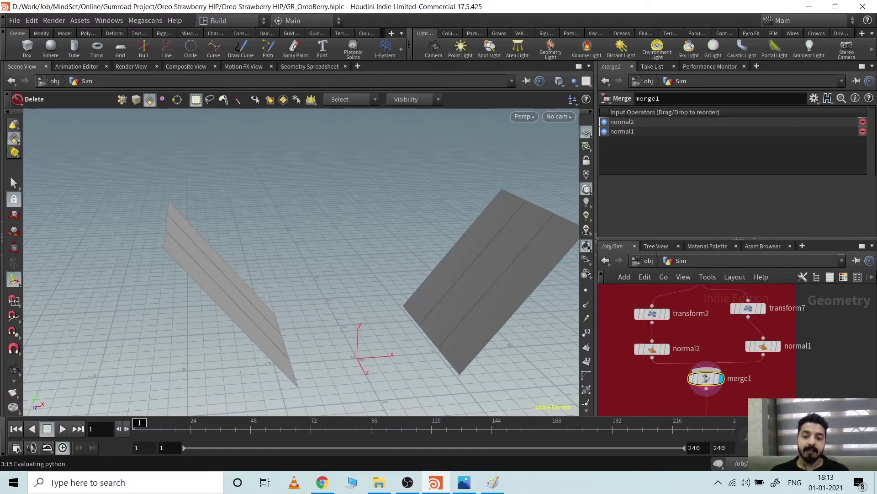
Display the no_of_oreoNstraw_to_be_scattered Scatter node with its parameters and view the scattered points
{"action": "middle_click_drag", "start_coordinate": [812, 398], "coordinate": [812, 327]}
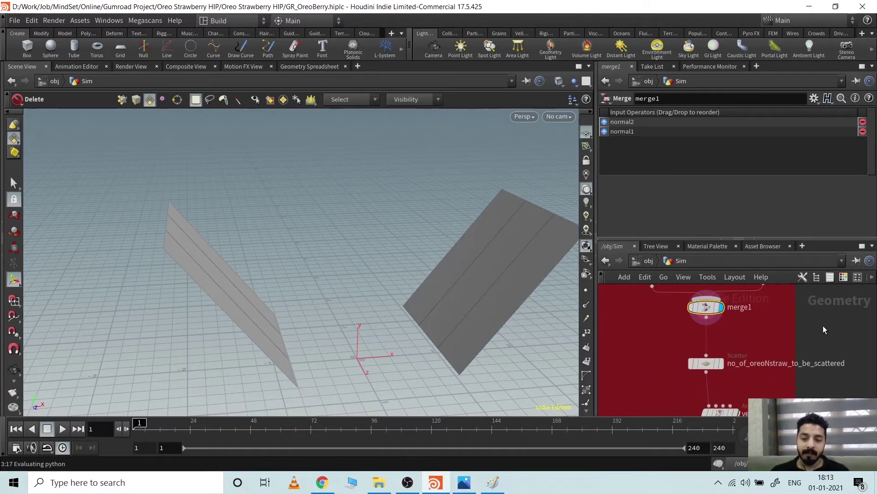
{"action": "left_click", "coordinate": [723, 368]}
{"action": "left_click", "coordinate": [710, 369]}
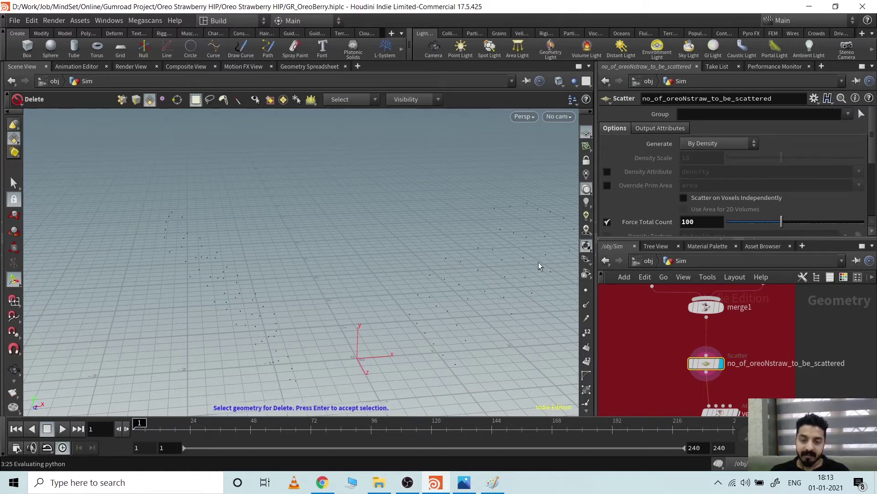
{"action": "middle_click_drag", "start_coordinate": [814, 397], "coordinate": [806, 356]}
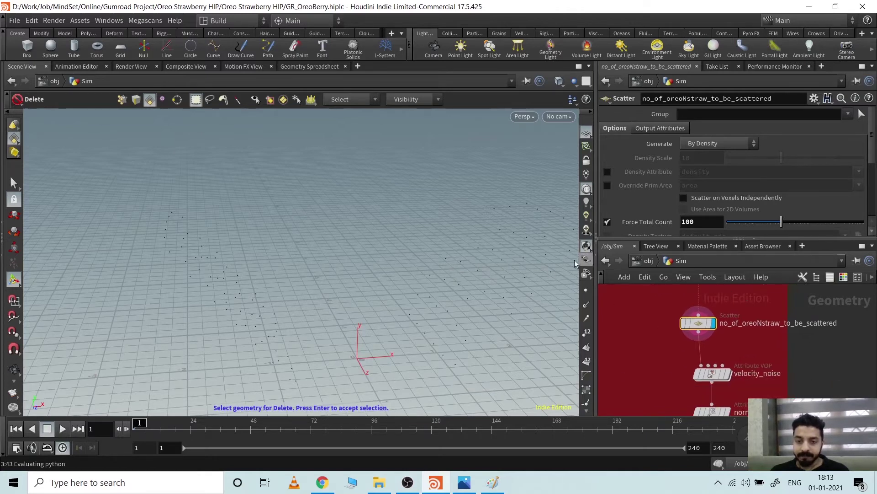
View the scattered points from the front, check the Paint sketch of the two facing grids, and return to Houdini
{"action": "key", "text": "Escape"}
{"action": "left_click_drag", "start_coordinate": [342, 296], "coordinate": [277, 305]}
{"action": "key", "text": "Delete"}
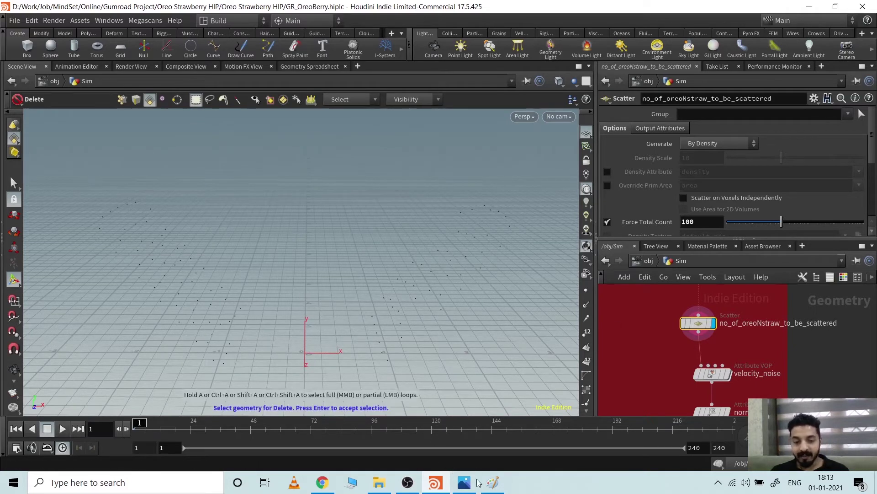
{"action": "left_click", "coordinate": [493, 482]}
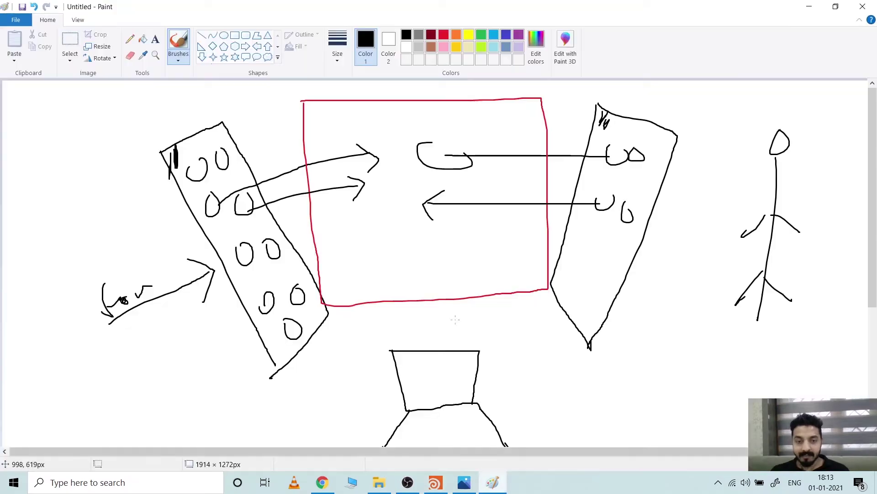
{"action": "left_click", "coordinate": [498, 485]}
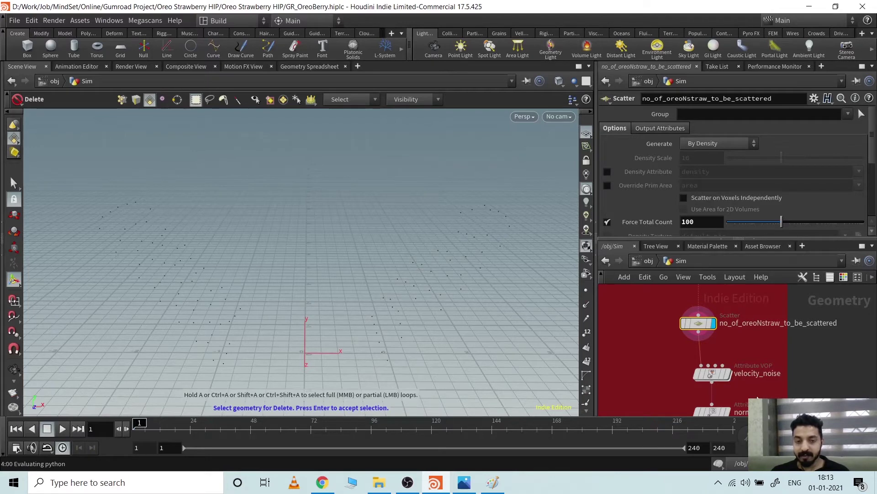
Display the velocity_noise Attribute VOP node and show its parameters
{"action": "middle_click_drag", "start_coordinate": [806, 368], "coordinate": [791, 327]}
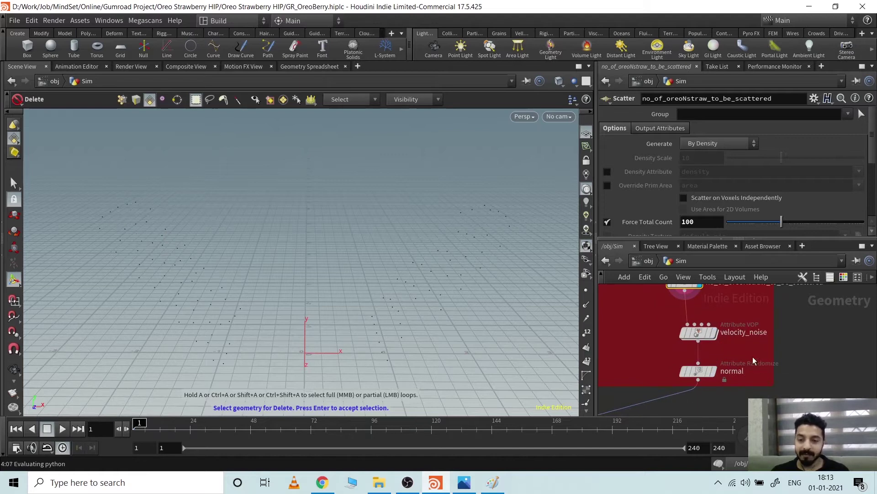
{"action": "left_click", "coordinate": [715, 334]}
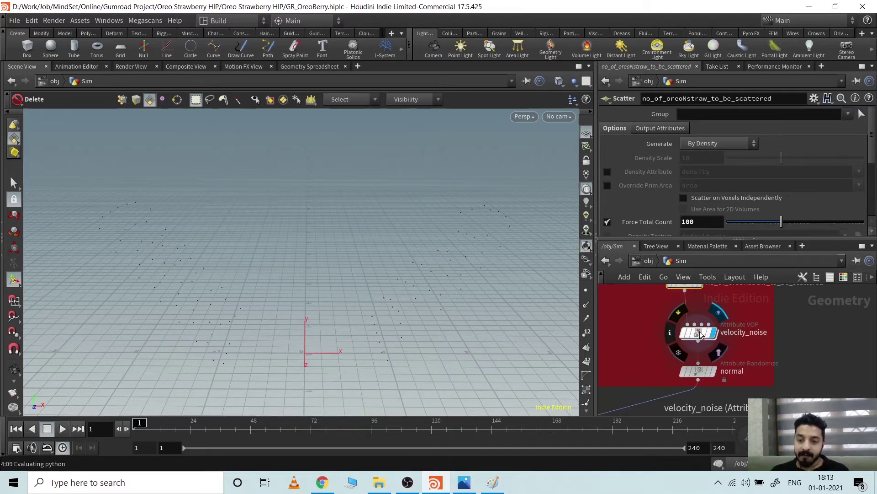
{"action": "left_click", "coordinate": [700, 333]}
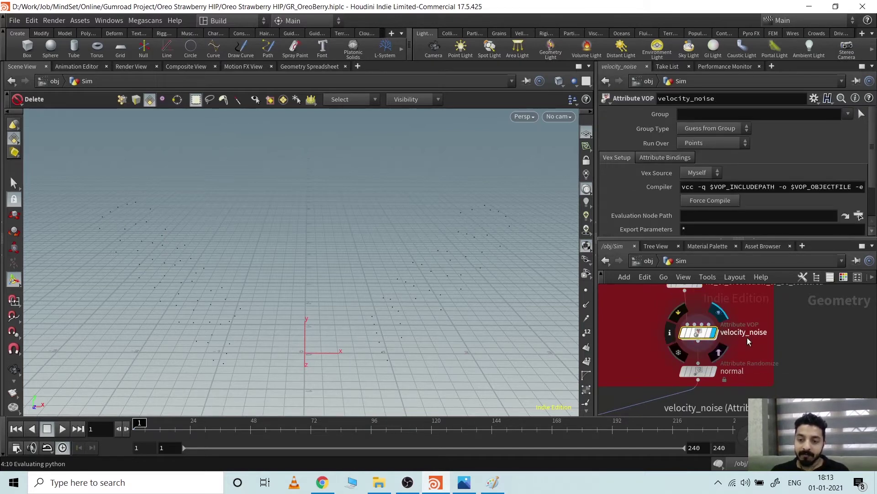
Enter the velocity_noise network and inspect the turbnoise1 node and the fit1 range parameters
{"action": "double_click", "coordinate": [703, 337]}
{"action": "scroll", "coordinate": [705, 361], "scroll_direction": "up", "scroll_amount": 2}
{"action": "middle_click_drag", "start_coordinate": [674, 368], "coordinate": [692, 403]}
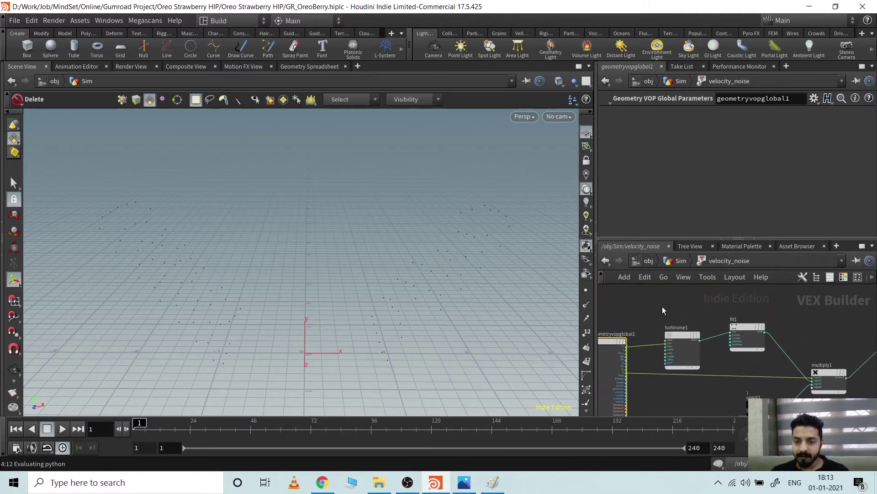
{"action": "left_click", "coordinate": [681, 348]}
{"action": "scroll", "coordinate": [737, 336], "scroll_direction": "up", "scroll_amount": 2}
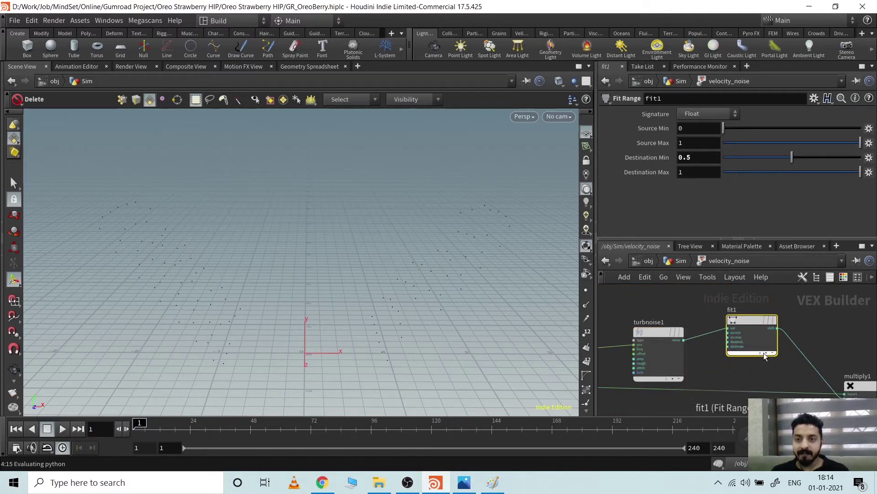
{"action": "left_click", "coordinate": [743, 336]}
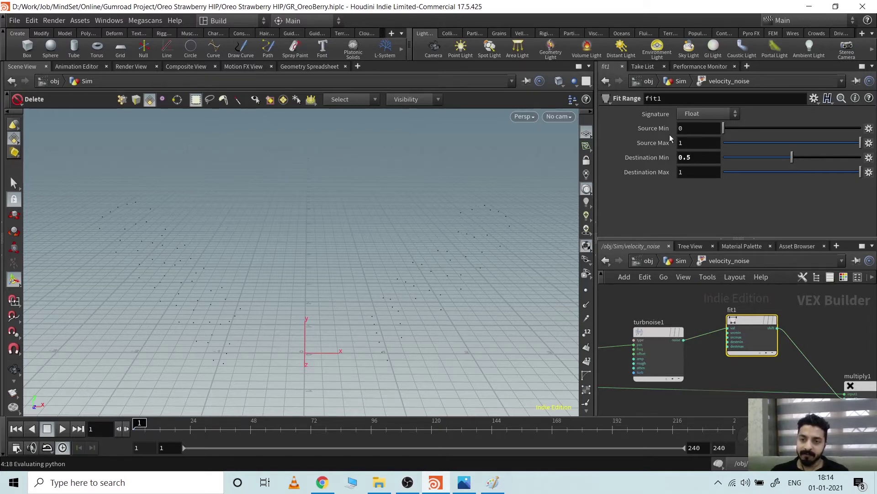
Inspect the const1 constant and its note about changing the force/velocity, and return to the Sim network
{"action": "middle_click_drag", "start_coordinate": [786, 371], "coordinate": [724, 328]}
{"action": "scroll", "coordinate": [781, 364], "scroll_direction": "down", "scroll_amount": 2}
{"action": "left_click_drag", "start_coordinate": [651, 367], "coordinate": [733, 378]}
{"action": "middle_click_drag", "start_coordinate": [763, 387], "coordinate": [749, 337]}
{"action": "scroll", "coordinate": [705, 357], "scroll_direction": "up", "scroll_amount": 2}
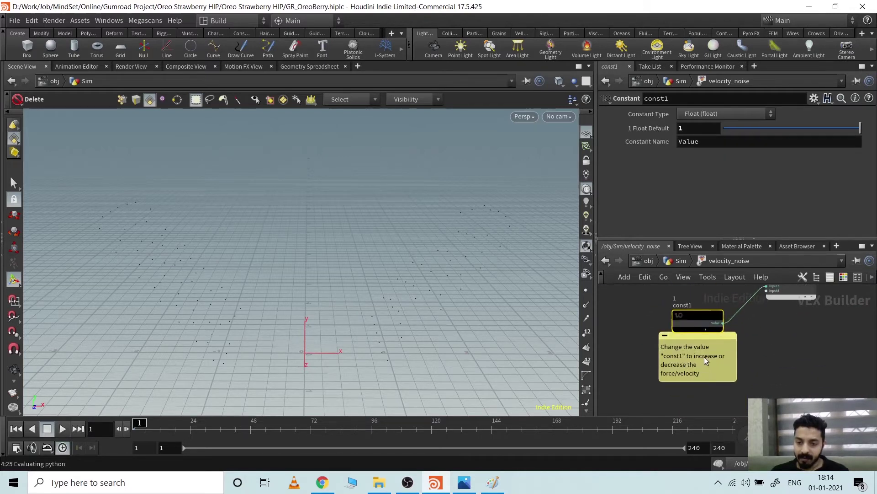
{"action": "left_click", "coordinate": [681, 260]}
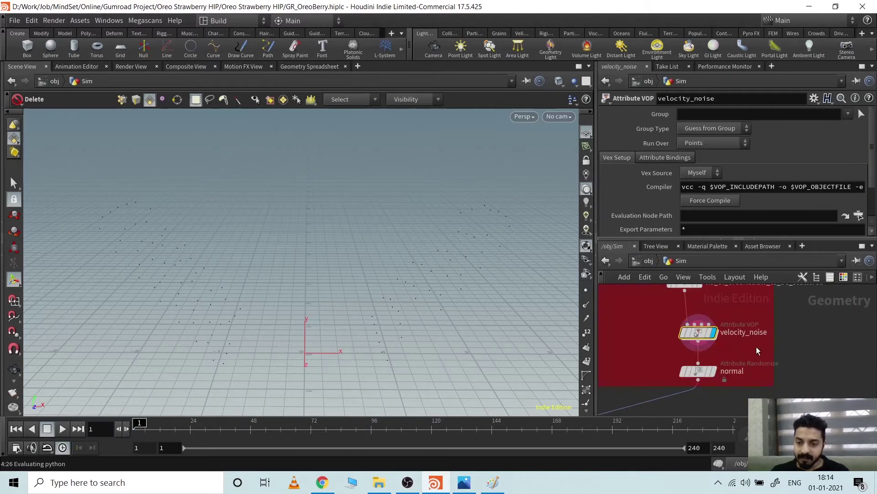
Read the sticky note about POP SPIN below the DOP network at the end of the Sim network
{"action": "scroll", "coordinate": [759, 358], "scroll_direction": "down", "scroll_amount": 4}
{"action": "scroll", "coordinate": [768, 386], "scroll_direction": "down", "scroll_amount": 4}
{"action": "middle_click_drag", "start_coordinate": [774, 388], "coordinate": [765, 320]}
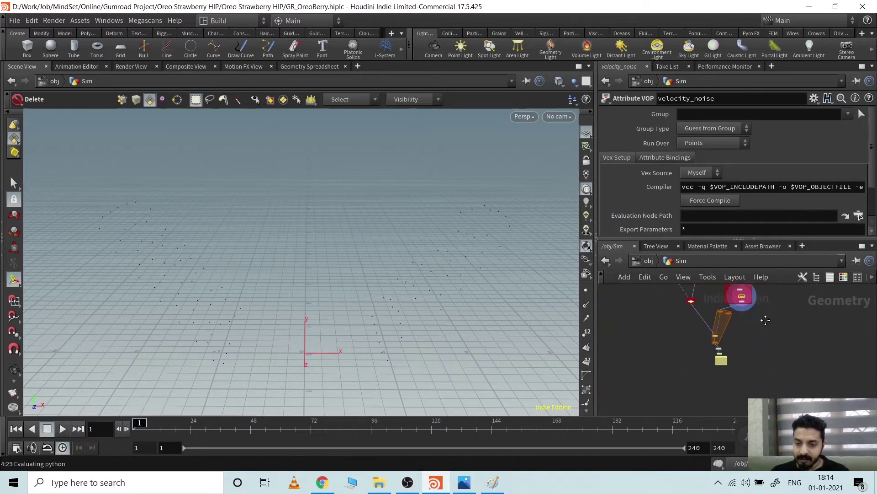
{"action": "scroll", "coordinate": [730, 364], "scroll_direction": "up", "scroll_amount": 8}
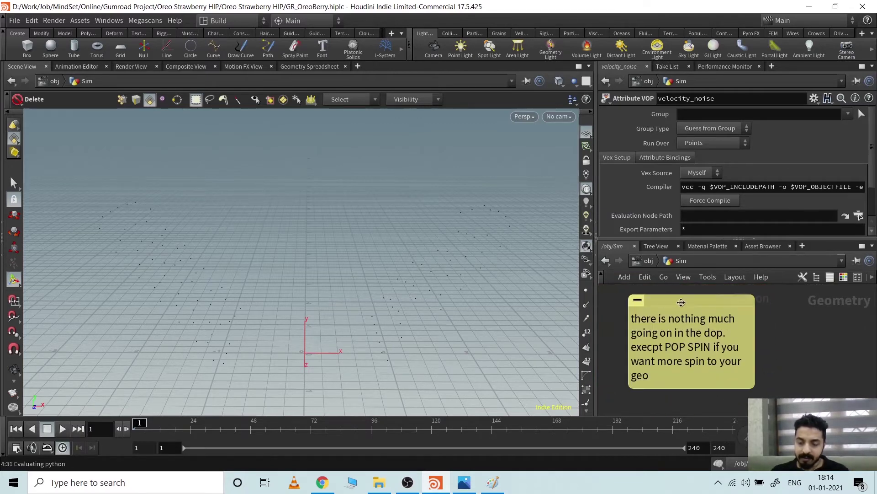
{"action": "scroll", "coordinate": [759, 325], "scroll_direction": "down", "scroll_amount": 4}
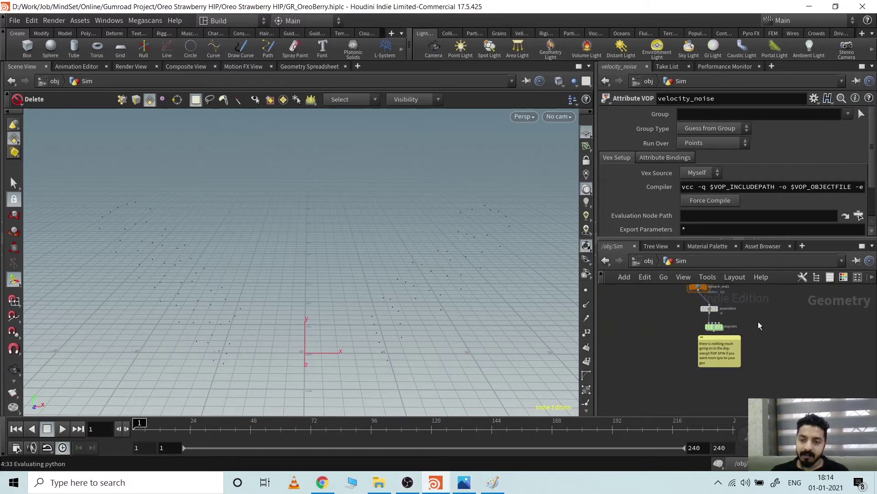
{"action": "mouse_move", "coordinate": [759, 325]}
{"action": "middle_mouse_down"}
{"action": "mouse_move", "coordinate": [719, 397]}
{"action": "mouse_move", "coordinate": [737, 393]}
{"action": "mouse_move", "coordinate": [745, 405]}
{"action": "middle_mouse_up"}
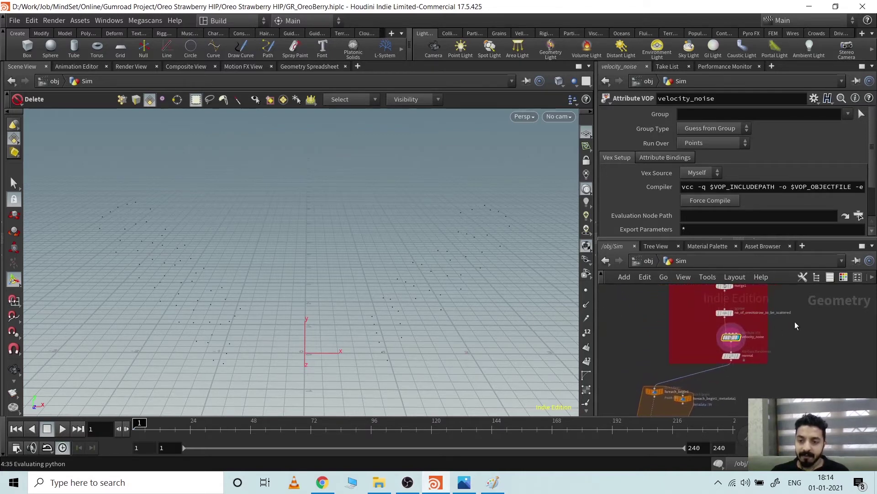
Reopen the velocity_noise network to review const1's 1 Float Default parameter, and go back to the Sim network
{"action": "middle_click_drag", "start_coordinate": [796, 325], "coordinate": [779, 369]}
{"action": "scroll", "coordinate": [769, 374], "scroll_direction": "up", "scroll_amount": 4}
{"action": "double_click", "coordinate": [650, 390]}
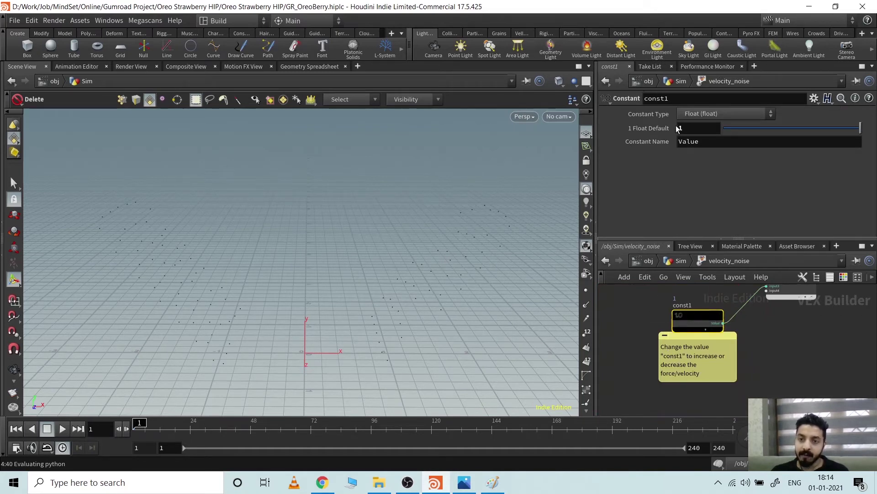
{"action": "left_click", "coordinate": [680, 266]}
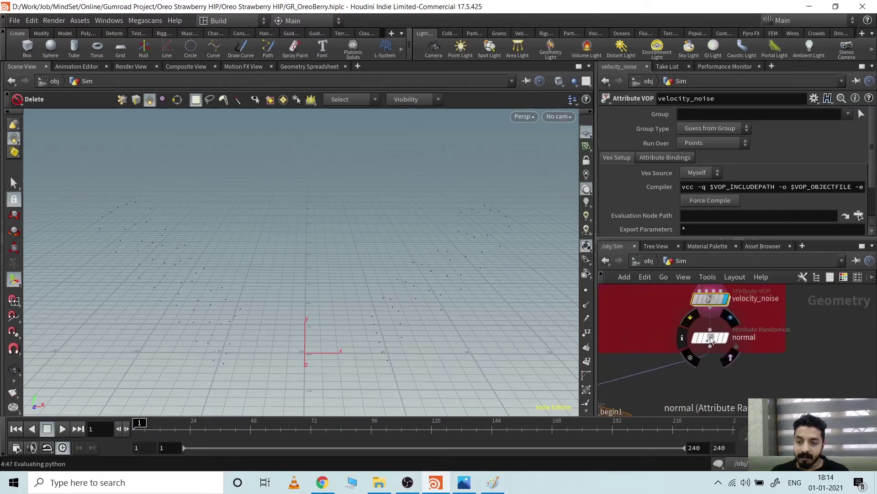
Show the parameters of the normal Attribute Randomize node and review its distribution's minimum and maximum values
{"action": "left_click", "coordinate": [726, 341]}
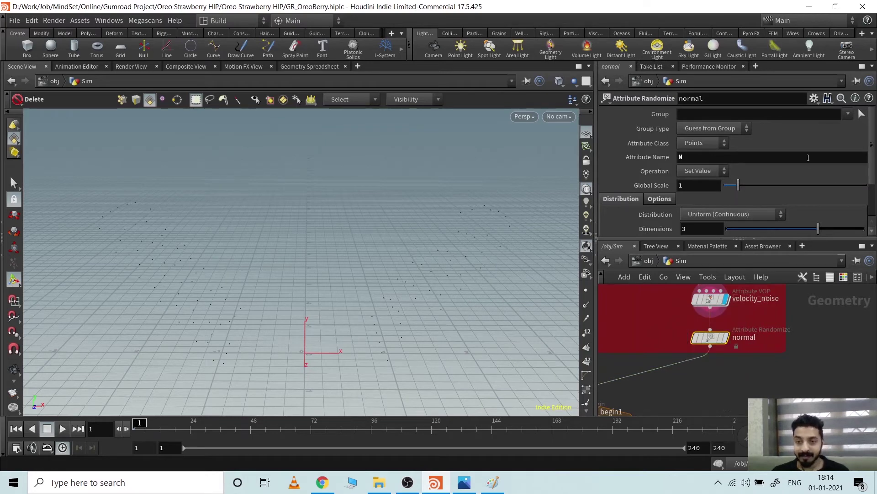
{"action": "left_click_drag", "start_coordinate": [871, 152], "coordinate": [874, 197]}
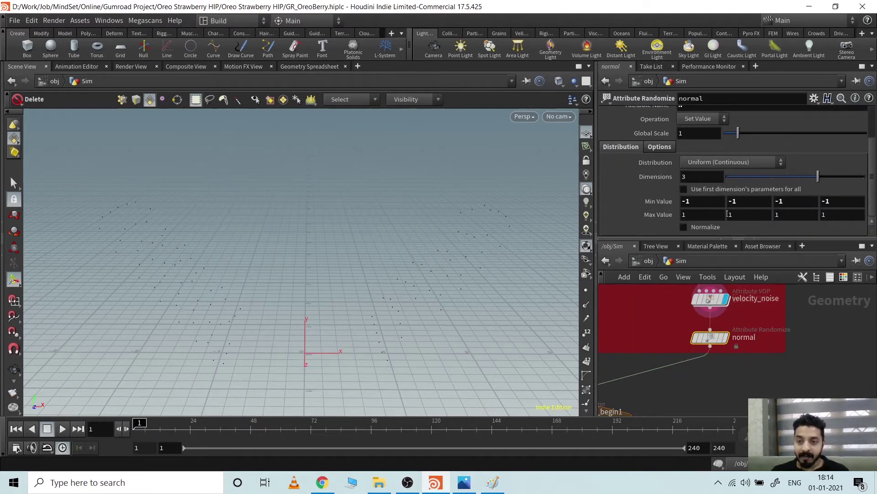
{"action": "scroll", "coordinate": [729, 328], "scroll_direction": "up", "scroll_amount": 3}
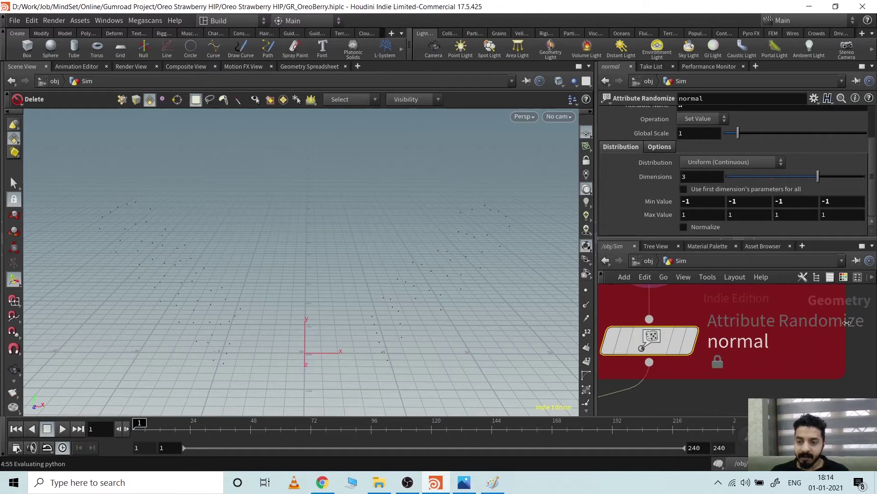
Examine how the geometry branch and the point-generating branch feed into the for-each block of the Sim network
{"action": "scroll", "coordinate": [733, 356], "scroll_direction": "down", "scroll_amount": 5}
{"action": "middle_click_drag", "start_coordinate": [697, 385], "coordinate": [770, 336]}
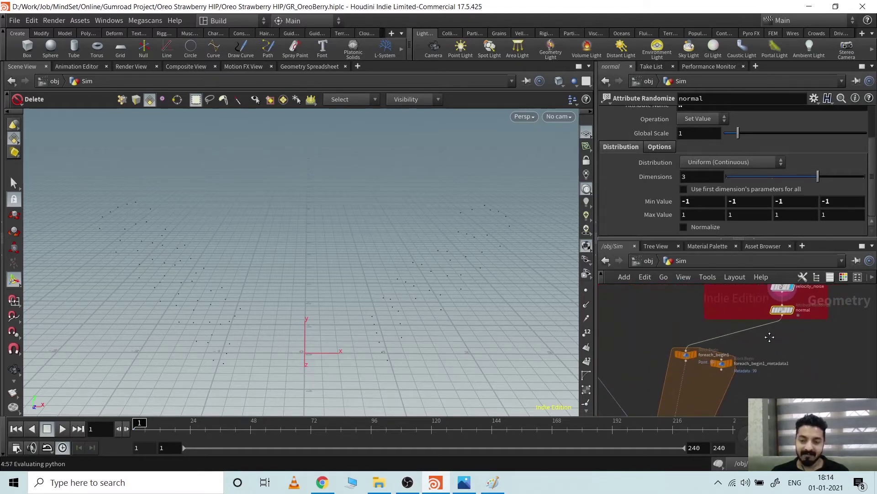
{"action": "scroll", "coordinate": [769, 337], "scroll_direction": "down", "scroll_amount": 2}
{"action": "scroll", "coordinate": [665, 327], "scroll_direction": "down", "scroll_amount": 2}
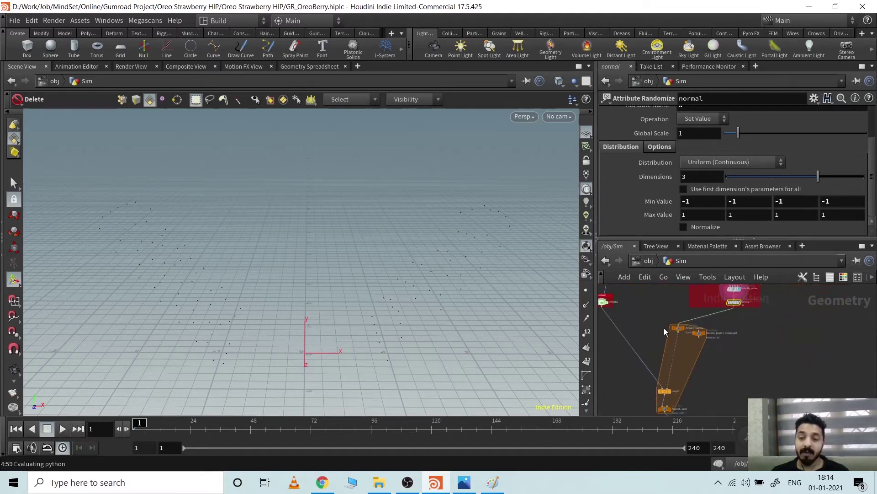
{"action": "middle_click_drag", "start_coordinate": [658, 300], "coordinate": [681, 355]}
{"action": "scroll", "coordinate": [681, 355], "scroll_direction": "down", "scroll_amount": 3}
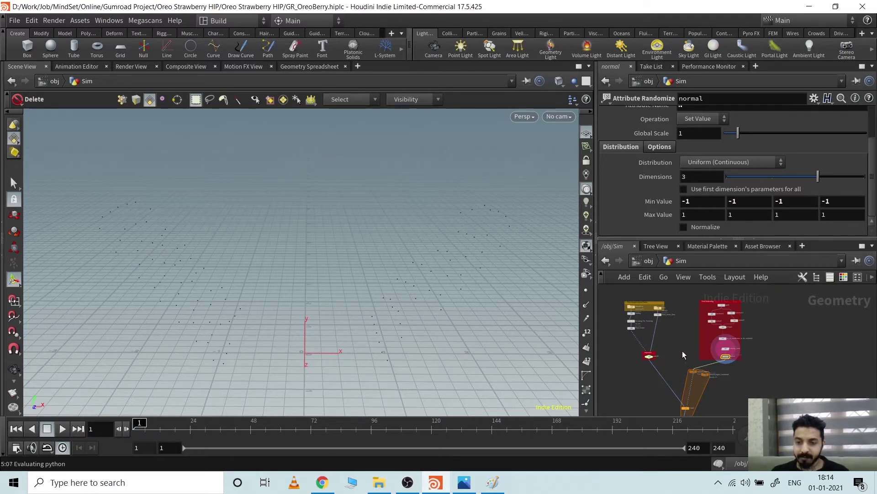
{"action": "scroll", "coordinate": [668, 331], "scroll_direction": "up", "scroll_amount": 2}
{"action": "scroll", "coordinate": [660, 329], "scroll_direction": "down", "scroll_amount": 1}
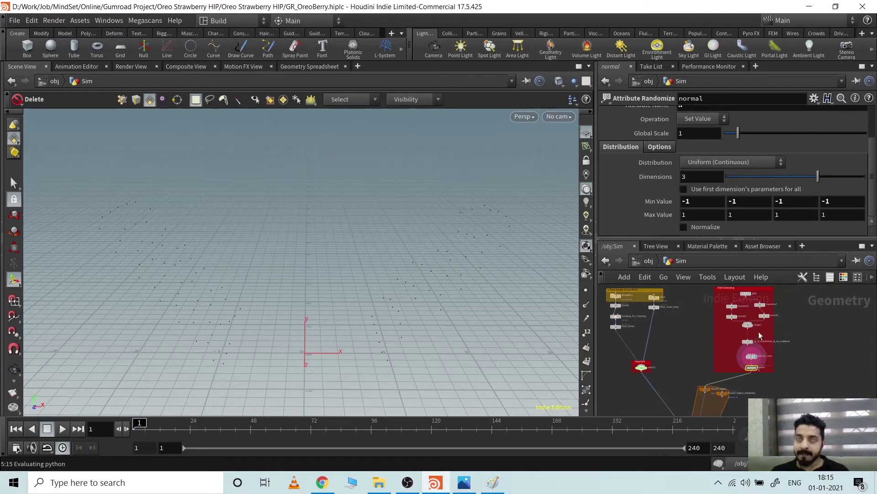
Turn on the visualizer for velocity_noise's v attribute from its node info and frame the velocity vectors in the viewport
{"action": "scroll", "coordinate": [769, 378], "scroll_direction": "up", "scroll_amount": 2}
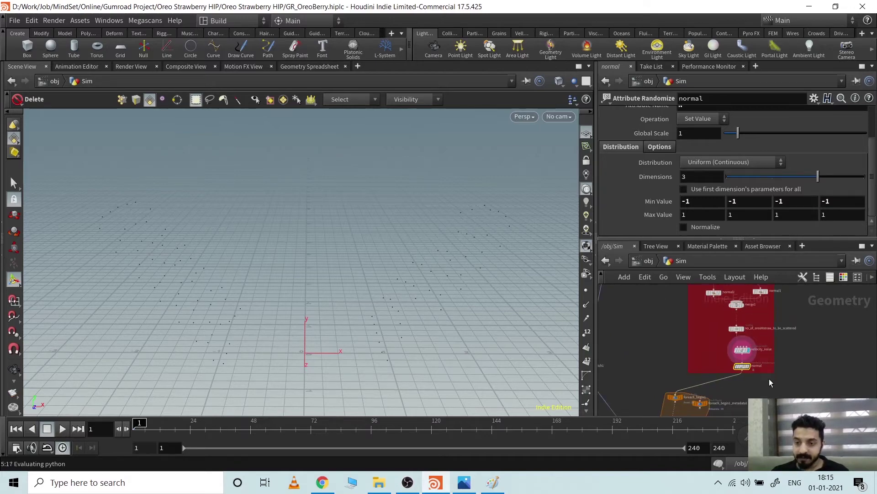
{"action": "left_click", "coordinate": [768, 319]}
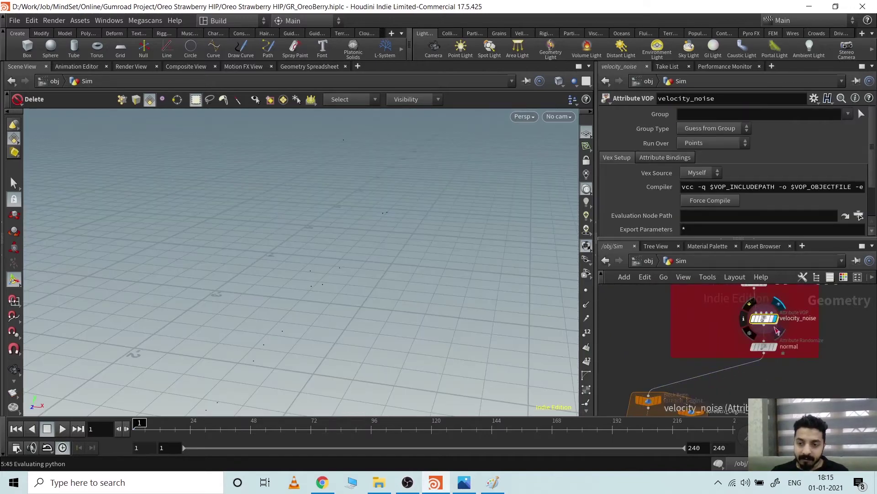
{"action": "left_click", "coordinate": [743, 320]}
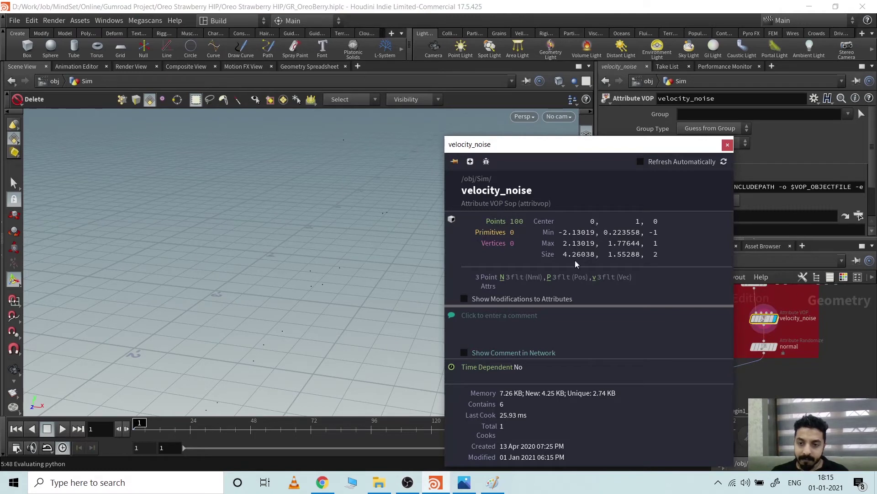
{"action": "left_click", "coordinate": [594, 277]}
{"action": "left_click", "coordinate": [729, 145]}
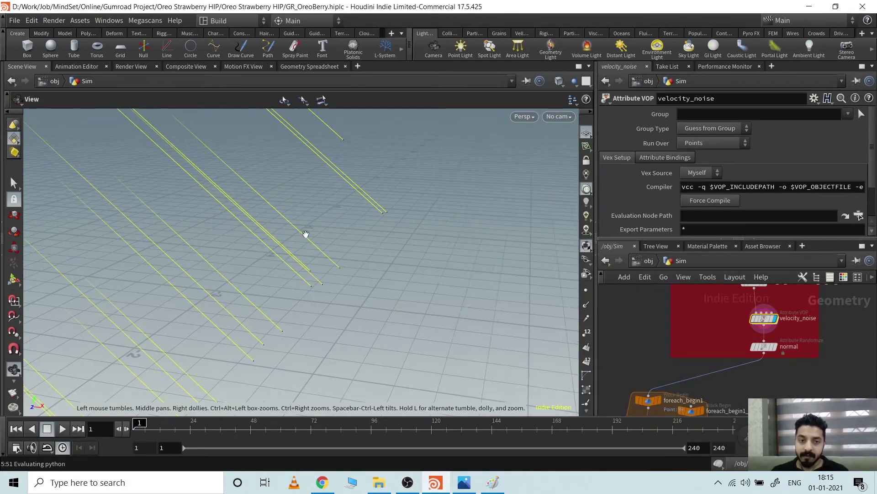
{"action": "left_click_drag", "start_coordinate": [303, 233], "coordinate": [389, 275], "text": "alt"}
{"action": "key", "text": "space+g"}
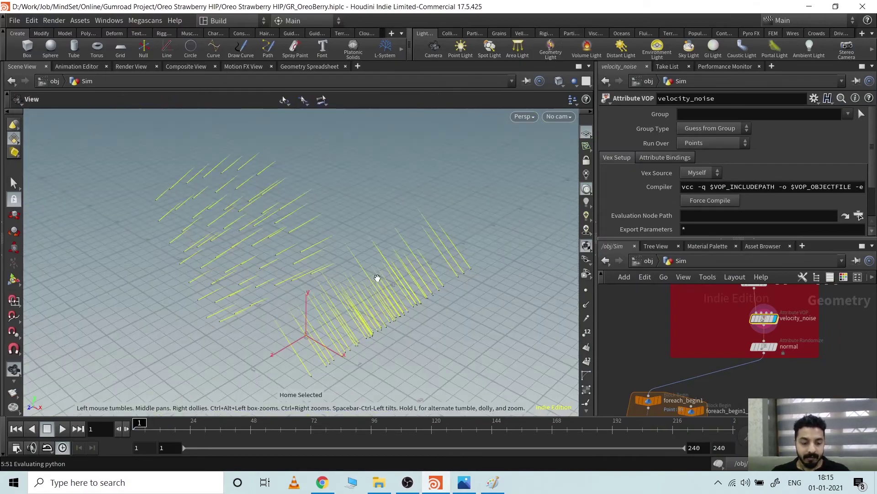
Examine the directions of the velocity lines produced by the velocity_noise node from several angles
{"action": "left_click_drag", "start_coordinate": [341, 295], "coordinate": [410, 242], "text": "alt"}
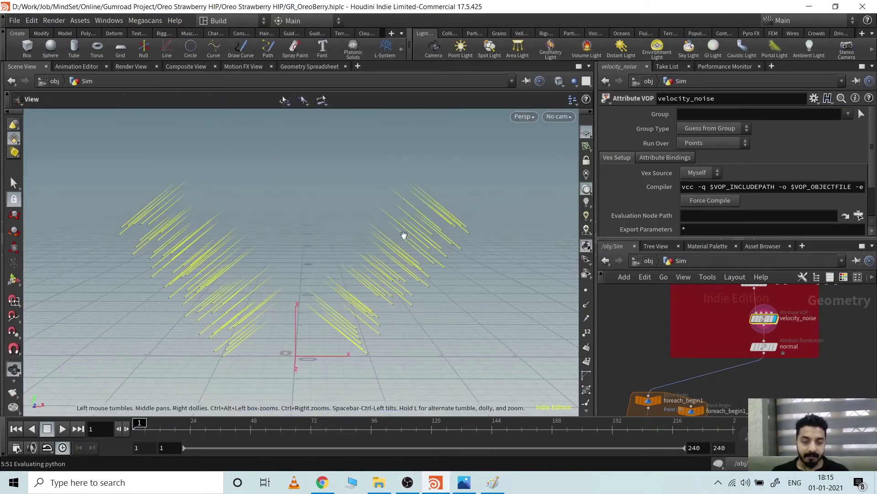
{"action": "scroll", "coordinate": [305, 223], "scroll_direction": "up", "scroll_amount": 2, "text": "alt"}
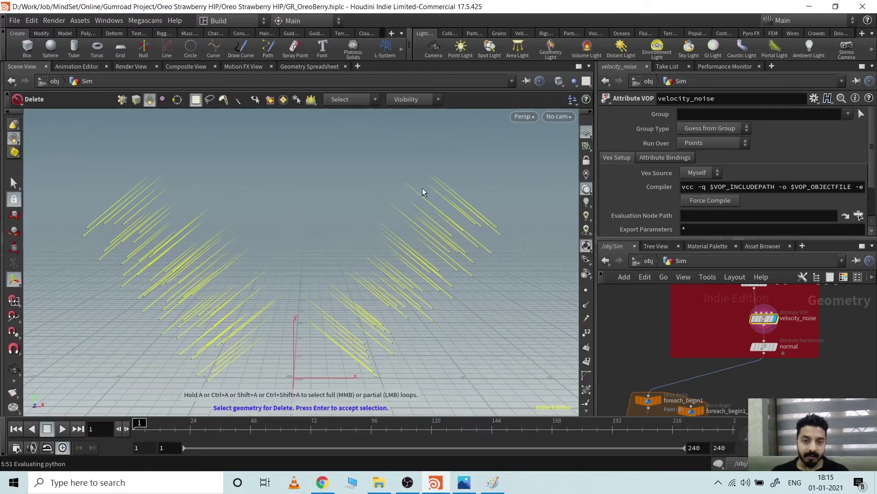
{"action": "left_click_drag", "start_coordinate": [366, 264], "coordinate": [287, 199], "text": "alt"}
{"action": "middle_click_drag", "start_coordinate": [670, 343], "coordinate": [749, 330]}
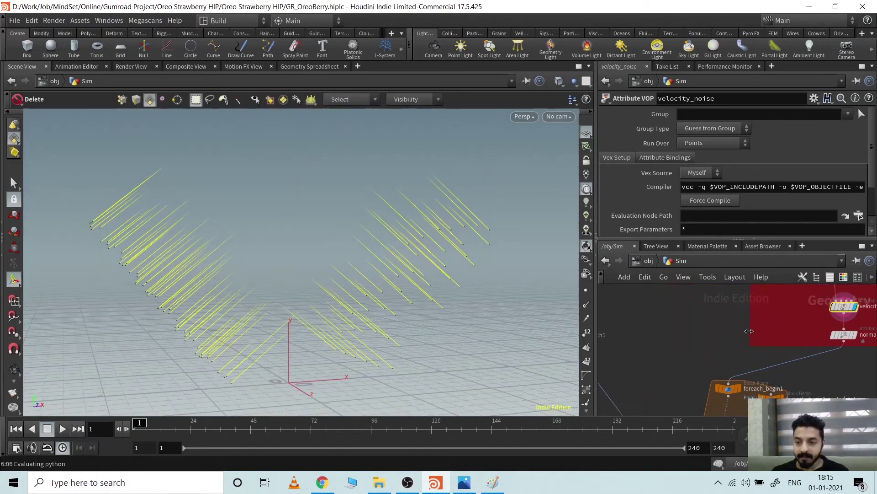
{"action": "scroll", "coordinate": [749, 331], "scroll_direction": "down", "scroll_amount": 1}
{"action": "left_click", "coordinate": [710, 348]}
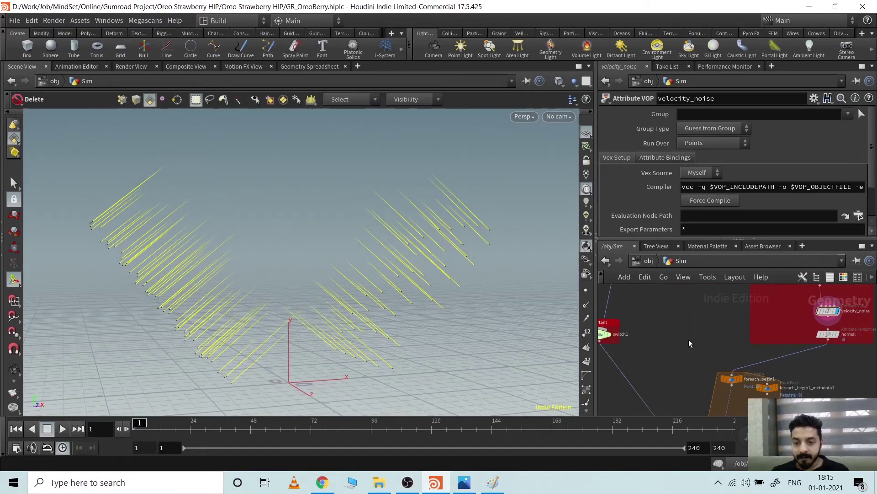
{"action": "key", "text": "Tab"}
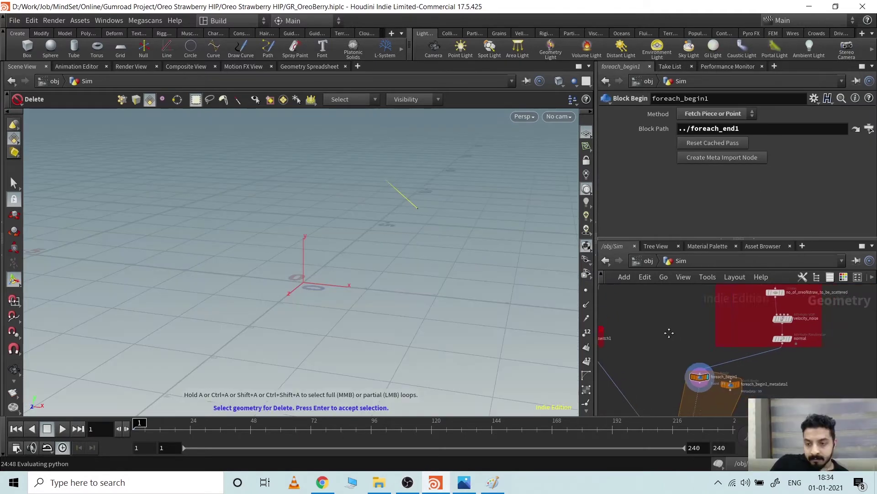
Add a Torus node in the empty network area beside the red network box
{"action": "middle_click_drag", "start_coordinate": [666, 329], "coordinate": [662, 334]}
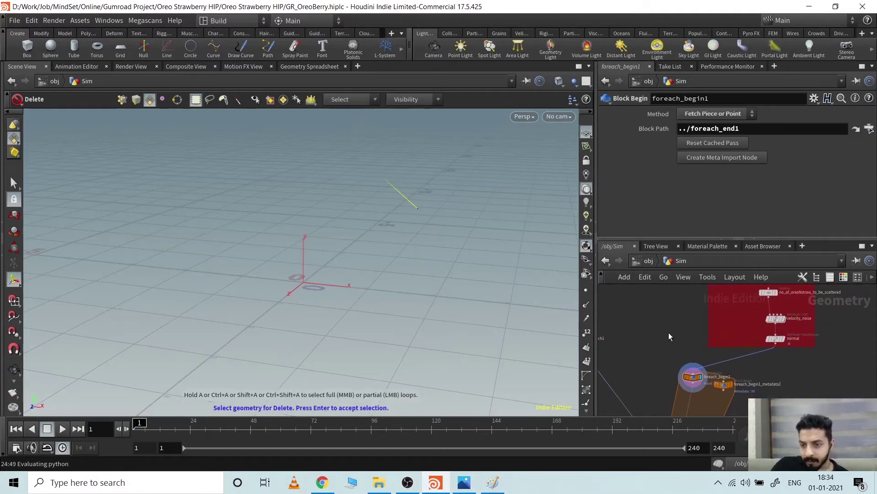
{"action": "scroll", "coordinate": [784, 352], "scroll_direction": "up", "scroll_amount": 5}
{"action": "middle_click_drag", "start_coordinate": [790, 333], "coordinate": [752, 348]}
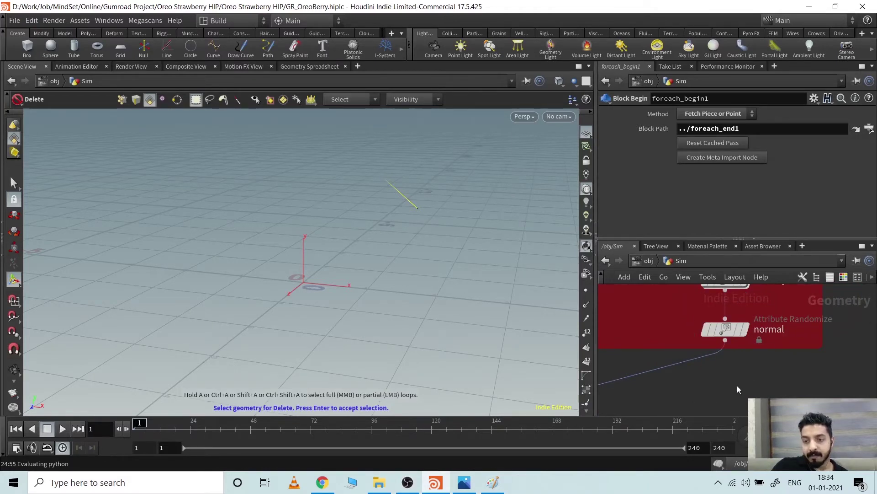
{"action": "middle_click_drag", "start_coordinate": [737, 385], "coordinate": [832, 374]}
{"action": "middle_click_drag", "start_coordinate": [659, 336], "coordinate": [751, 350]}
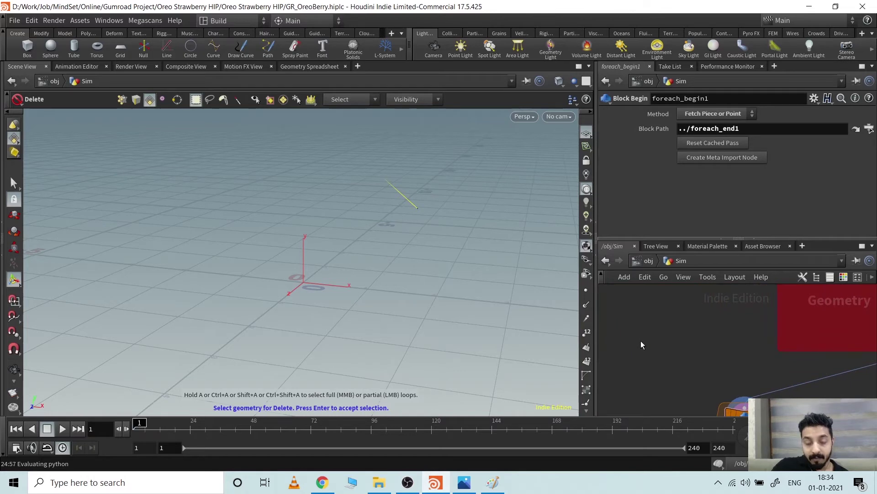
{"action": "key", "text": "Tab"}
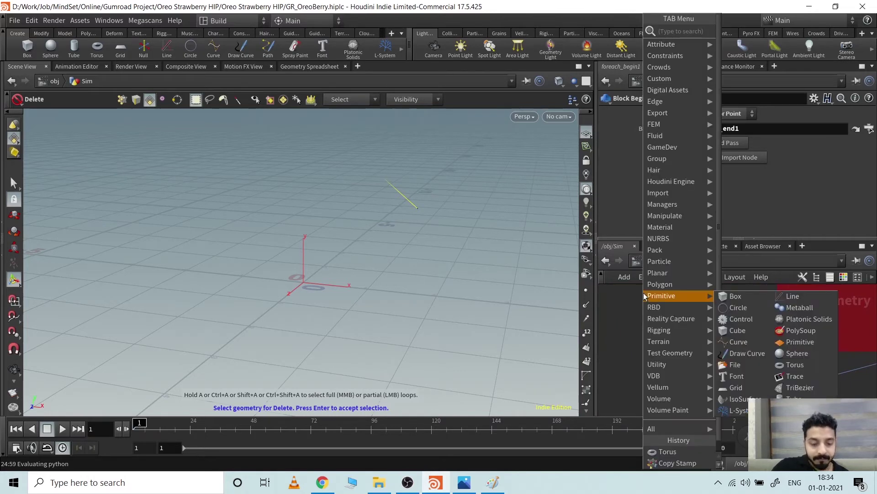
{"action": "type", "text": "toru"}
{"action": "key", "text": "Return"}
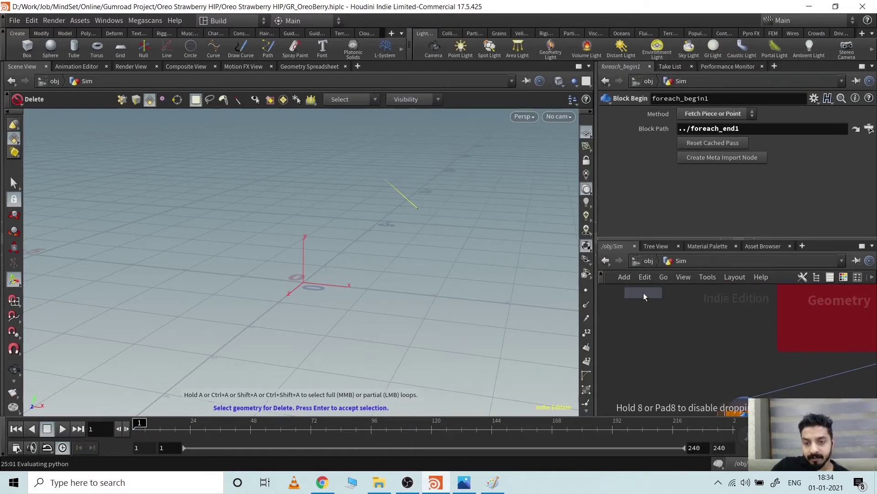
{"action": "left_click", "coordinate": [663, 318]}
Add a Copy Stamp node below the torus and connect torus1 to its first input
{"action": "key", "text": "Tab"}
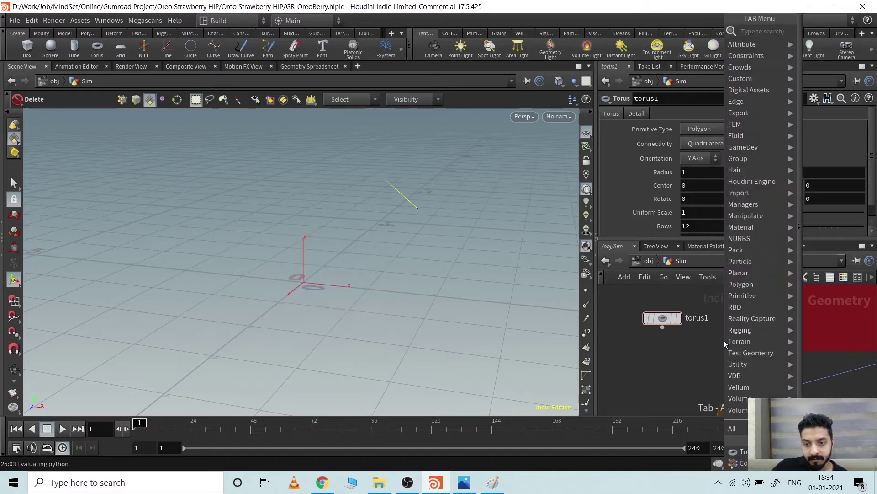
{"action": "type", "text": "cop"}
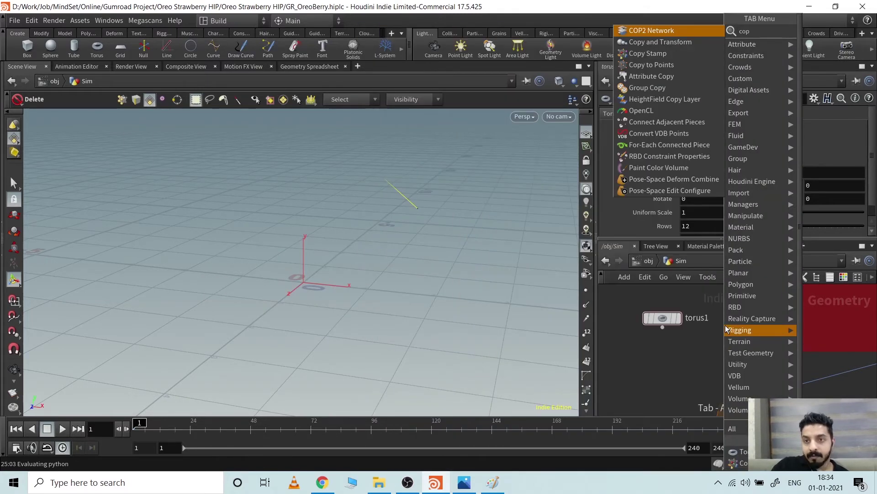
{"action": "key", "text": "Down"}
{"action": "key", "text": "Down"}
{"action": "key", "text": "Down"}
{"action": "key", "text": "Return"}
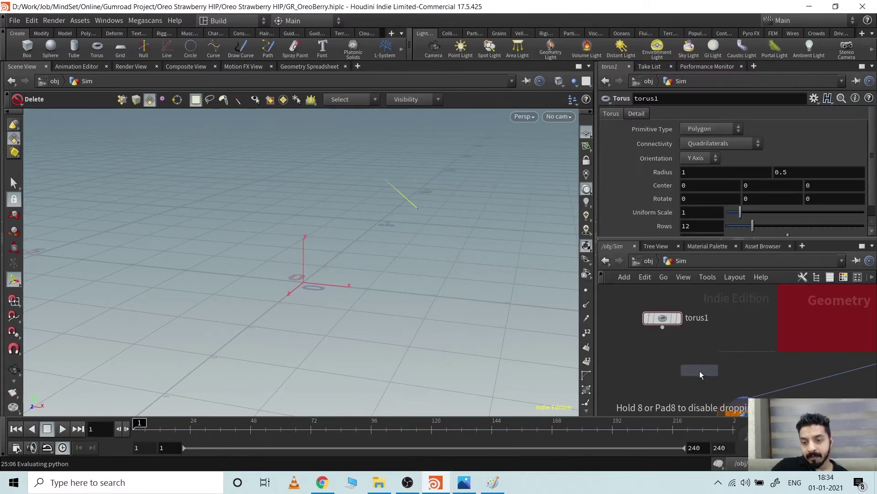
{"action": "left_click", "coordinate": [700, 371]}
{"action": "left_click_drag", "start_coordinate": [692, 361], "coordinate": [665, 317]}
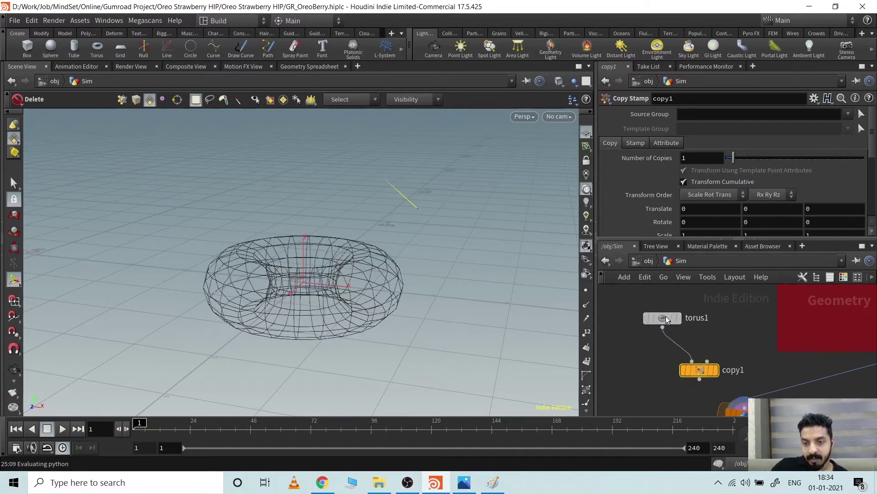
Set the torus's uniform scale to 0.1
{"action": "left_click", "coordinate": [665, 317]}
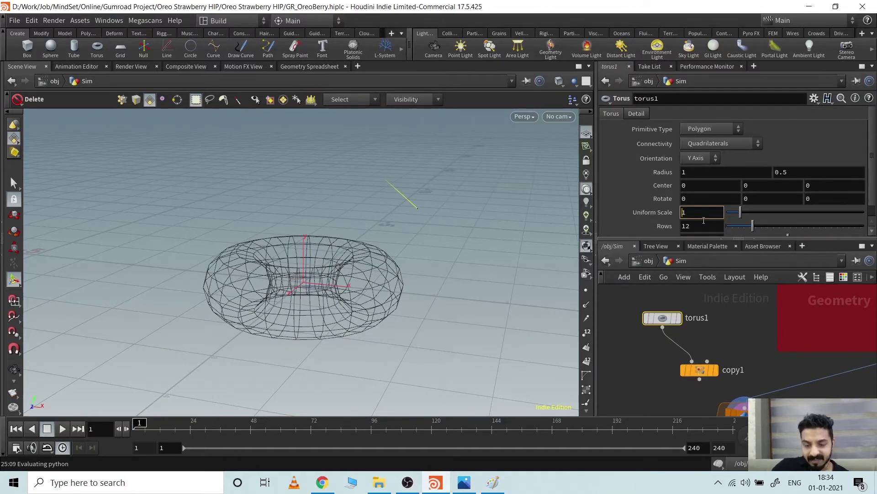
{"action": "key", "text": "Return"}
Connect the velocity_noise output to the second input of copy1 and display the copy1 result
{"action": "middle_click_drag", "start_coordinate": [721, 356], "coordinate": [668, 346]}
{"action": "scroll", "coordinate": [669, 357], "scroll_direction": "down", "scroll_amount": 2}
{"action": "left_click_drag", "start_coordinate": [643, 367], "coordinate": [817, 319]}
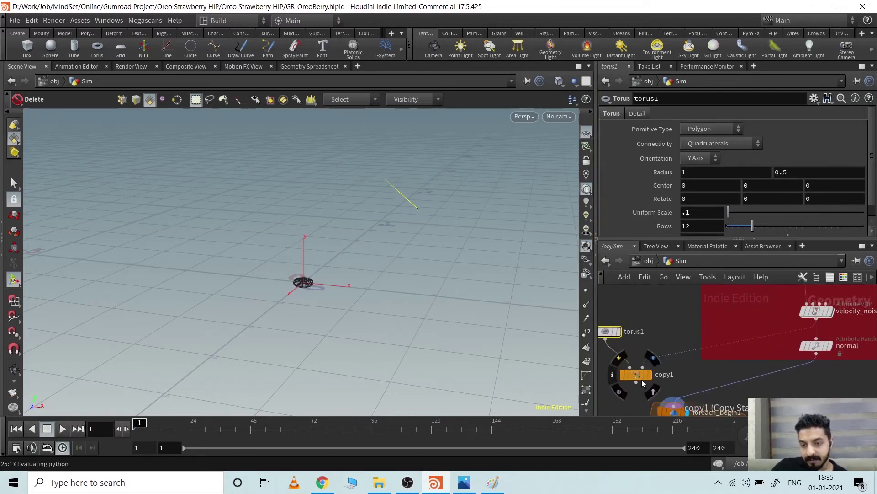
{"action": "left_click", "coordinate": [650, 375]}
{"action": "left_click", "coordinate": [637, 375]}
Examine from several angles how the torus copies in both groups are oriented on the velocity_noise points
{"action": "left_click_drag", "start_coordinate": [338, 297], "coordinate": [372, 315], "text": "alt"}
{"action": "middle_click_drag", "start_coordinate": [714, 369], "coordinate": [769, 362]}
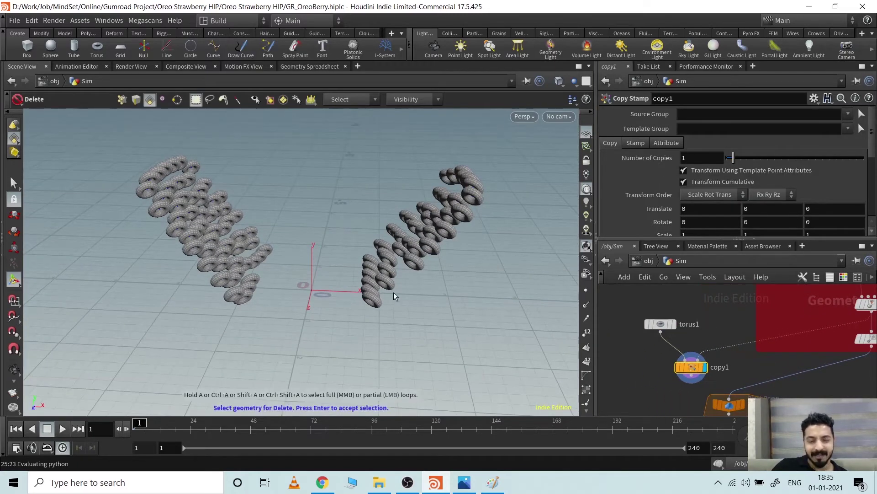
{"action": "scroll", "coordinate": [293, 215], "scroll_direction": "up", "scroll_amount": 3, "text": "alt"}
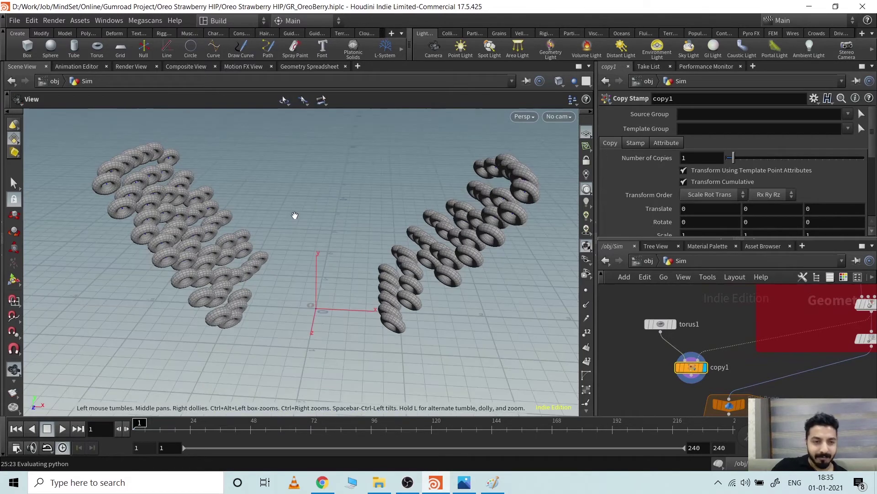
{"action": "left_click_drag", "start_coordinate": [295, 216], "coordinate": [280, 245], "text": "alt"}
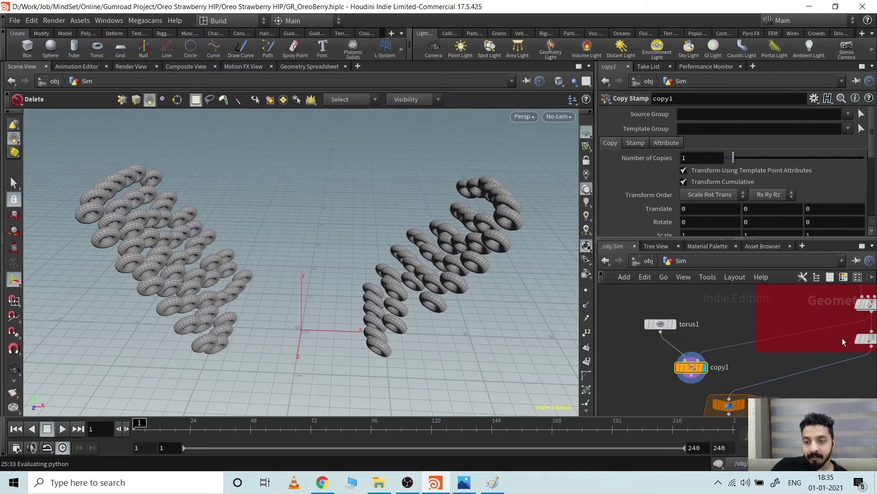
{"action": "middle_click_drag", "start_coordinate": [787, 359], "coordinate": [759, 379]}
{"action": "left_click_drag", "start_coordinate": [316, 264], "coordinate": [217, 307], "text": "alt"}
{"action": "middle_click_drag", "start_coordinate": [276, 260], "coordinate": [279, 301], "text": "alt"}
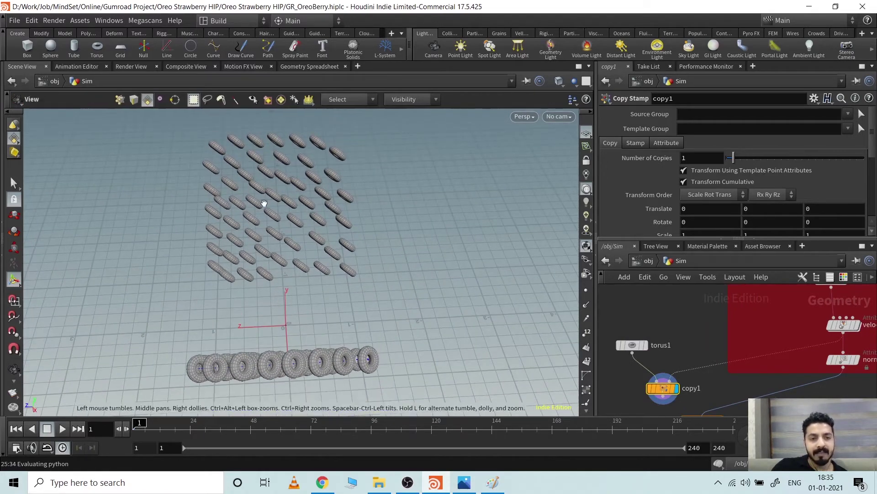
{"action": "right_click_drag", "start_coordinate": [265, 202], "coordinate": [259, 181], "text": "alt"}
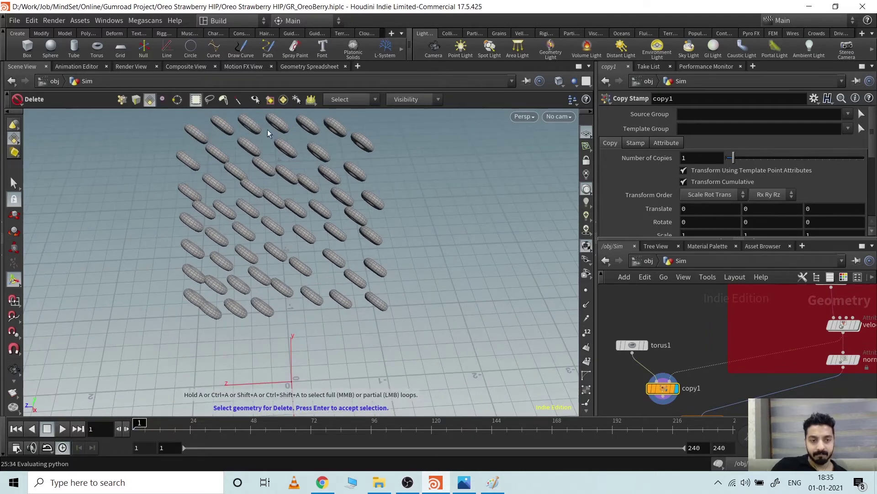
{"action": "middle_click_drag", "start_coordinate": [662, 312], "coordinate": [724, 262]}
{"action": "scroll", "coordinate": [740, 331], "scroll_direction": "down", "scroll_amount": 3}
{"action": "scroll", "coordinate": [767, 318], "scroll_direction": "up", "scroll_amount": 3}
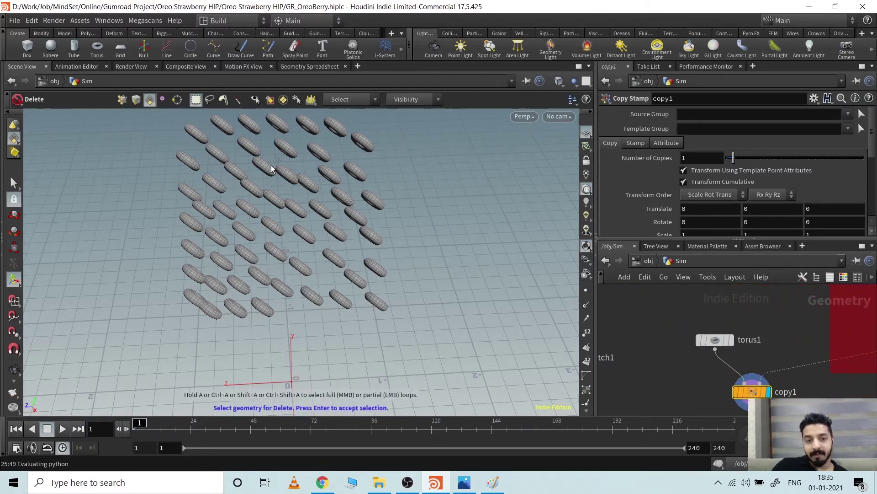
{"action": "key", "text": "Escape"}
{"action": "scroll", "coordinate": [346, 211], "scroll_direction": "up", "scroll_amount": 3}
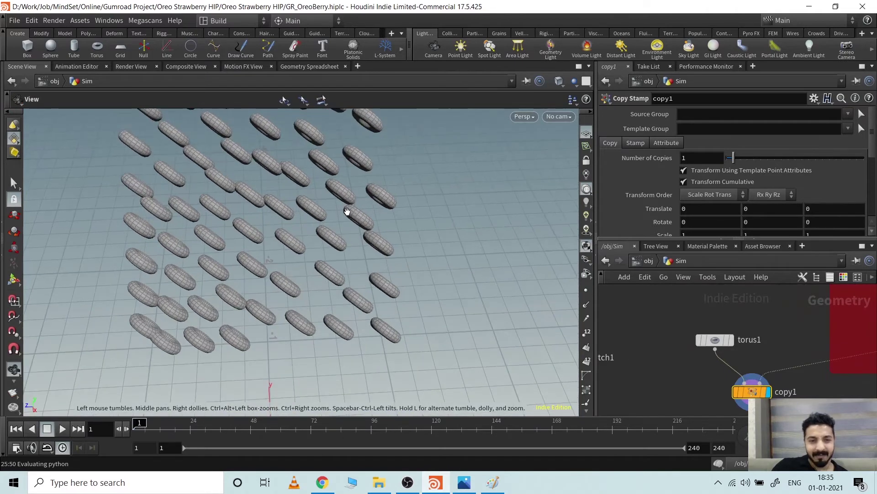
{"action": "middle_click_drag", "start_coordinate": [350, 194], "coordinate": [378, 241], "text": "alt"}
{"action": "left_click_drag", "start_coordinate": [378, 241], "coordinate": [350, 237], "text": "alt"}
{"action": "middle_click_drag", "start_coordinate": [351, 237], "coordinate": [361, 248], "text": "alt"}
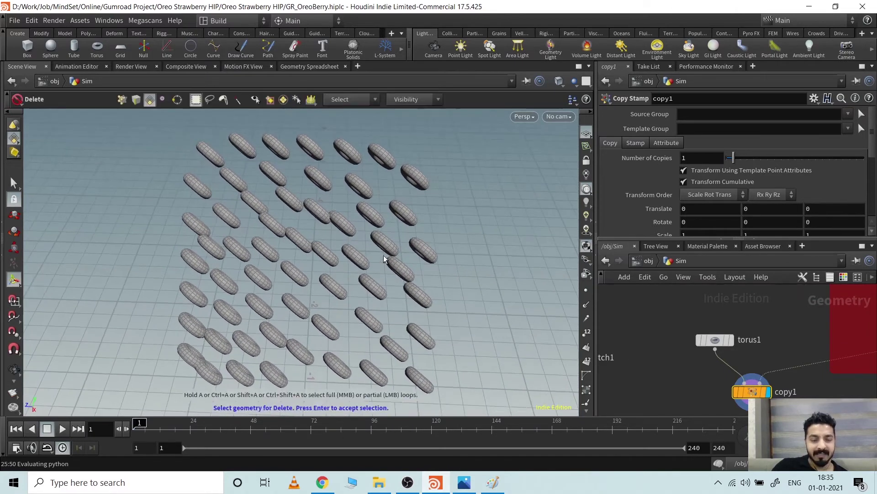
{"action": "middle_click_drag", "start_coordinate": [696, 366], "coordinate": [670, 329]}
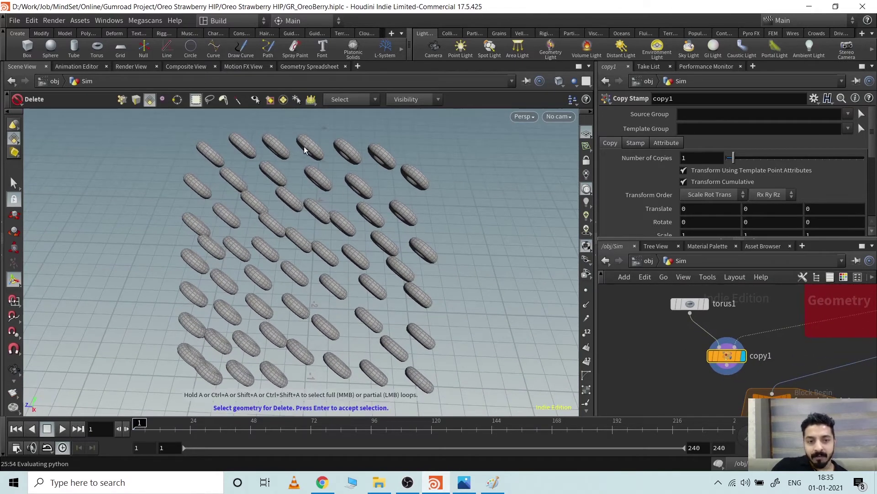
{"action": "scroll", "coordinate": [411, 307], "scroll_direction": "down", "scroll_amount": 2, "text": "alt"}
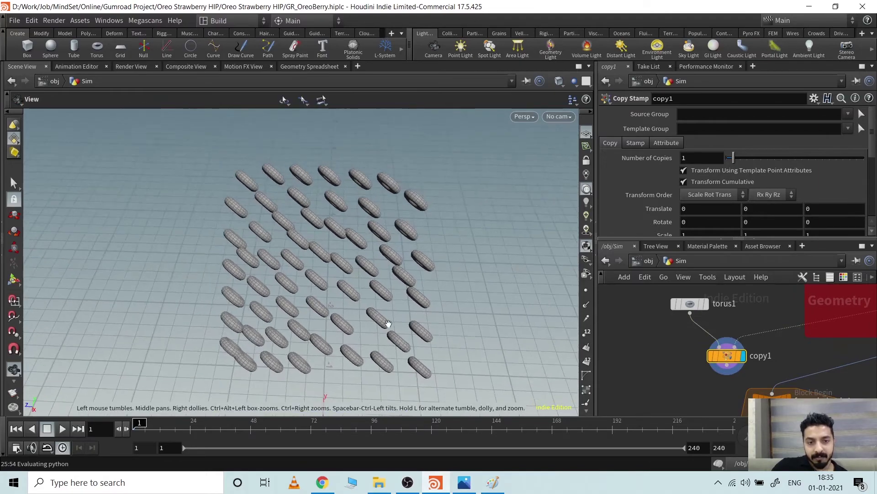
{"action": "left_click_drag", "start_coordinate": [385, 325], "coordinate": [623, 323], "text": "alt"}
{"action": "middle_click_drag", "start_coordinate": [415, 336], "coordinate": [173, 233], "text": "alt"}
{"action": "left_click_drag", "start_coordinate": [307, 293], "coordinate": [173, 292], "text": "alt"}
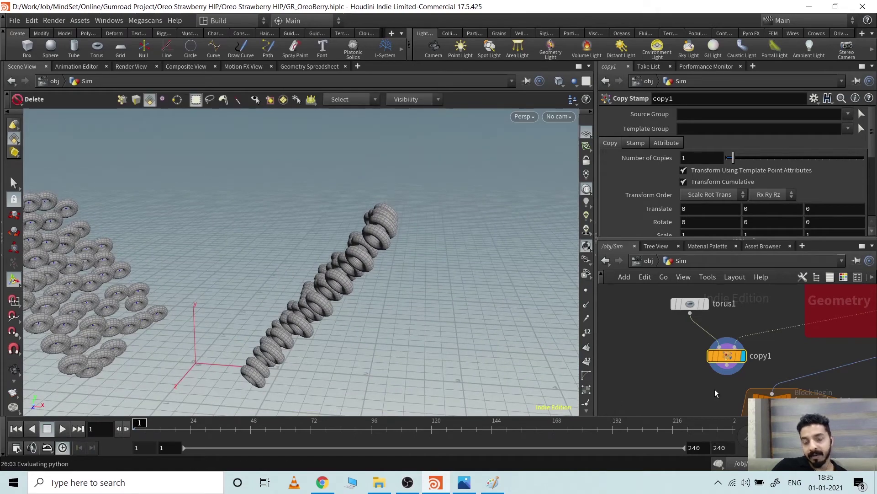
Rewire the second input of copy1 from velocity_noise to the output of the normal node
{"action": "middle_click_drag", "start_coordinate": [705, 385], "coordinate": [609, 376]}
{"action": "middle_click_drag", "start_coordinate": [807, 301], "coordinate": [726, 338]}
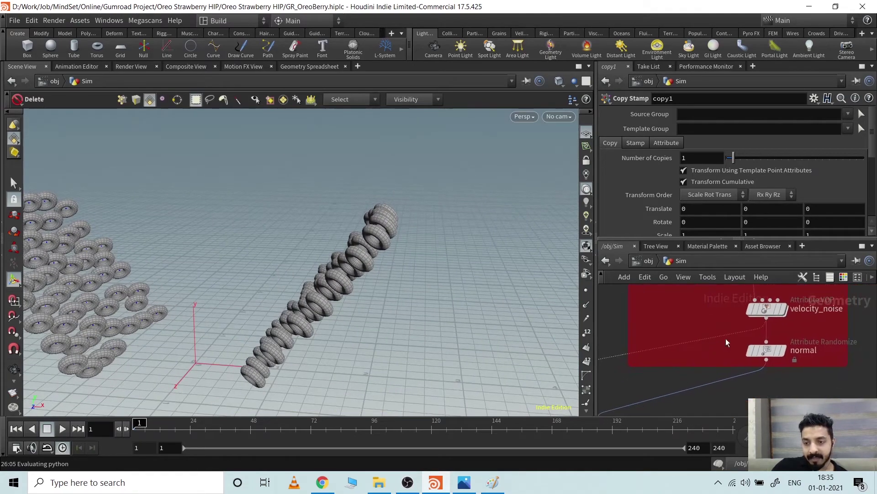
{"action": "left_click_drag", "start_coordinate": [732, 333], "coordinate": [745, 369]}
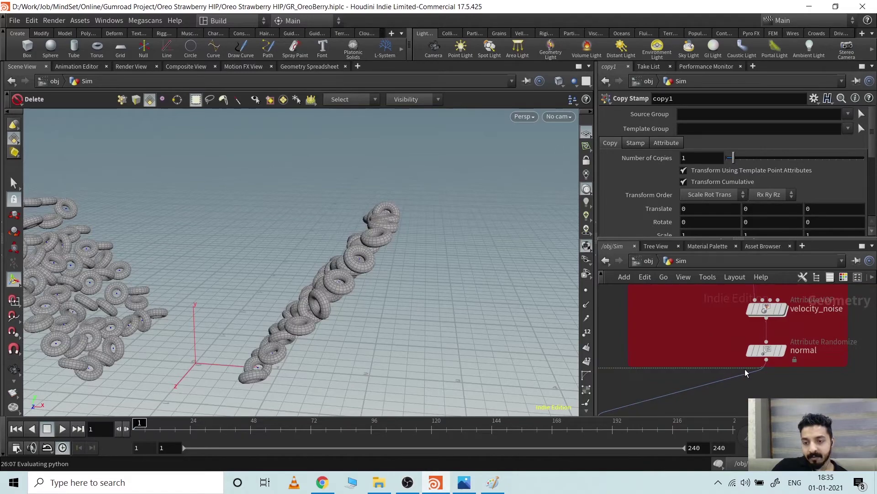
Examine the orientation of the torus copies in both groups with the normal node as the copy template
{"action": "middle_click_drag", "start_coordinate": [760, 383], "coordinate": [821, 369]}
{"action": "left_click_drag", "start_coordinate": [244, 306], "coordinate": [159, 353], "text": "alt"}
{"action": "middle_click_drag", "start_coordinate": [243, 282], "coordinate": [300, 334]}
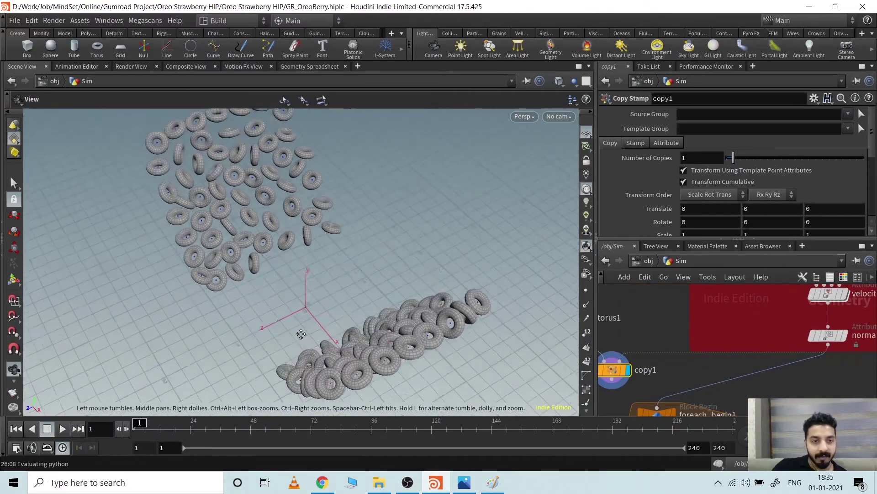
{"action": "left_click_drag", "start_coordinate": [300, 333], "coordinate": [280, 276]}
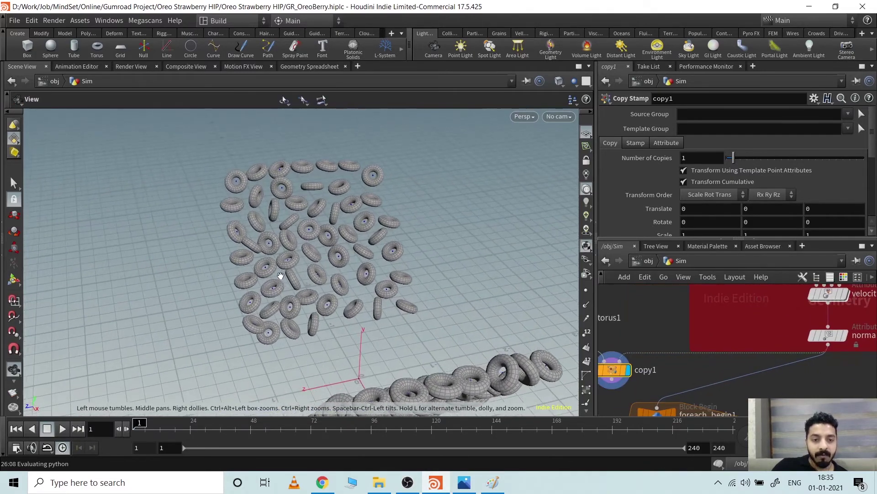
{"action": "right_click_drag", "start_coordinate": [280, 276], "coordinate": [308, 269], "text": "alt"}
{"action": "middle_click_drag", "start_coordinate": [315, 244], "coordinate": [352, 304], "text": "alt"}
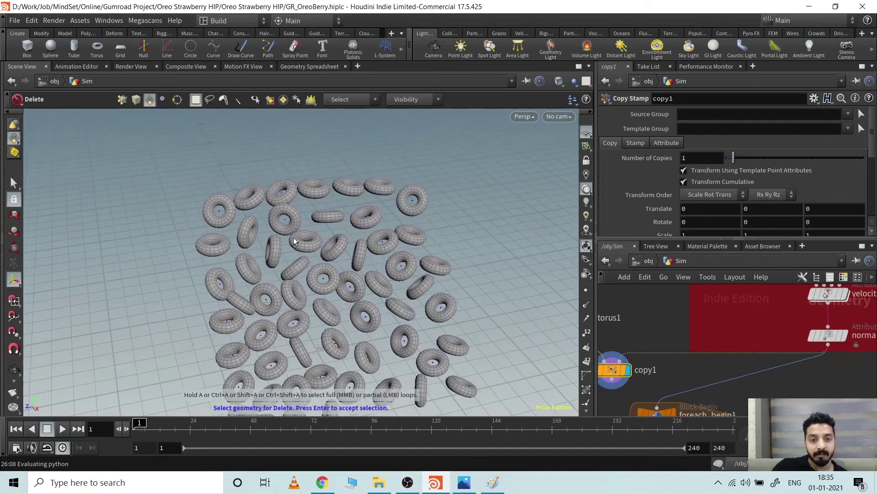
{"action": "left_click_drag", "start_coordinate": [315, 282], "coordinate": [468, 272], "text": "alt"}
{"action": "middle_click_drag", "start_coordinate": [406, 262], "coordinate": [337, 236], "text": "alt"}
{"action": "left_click_drag", "start_coordinate": [336, 236], "coordinate": [262, 238], "text": "alt"}
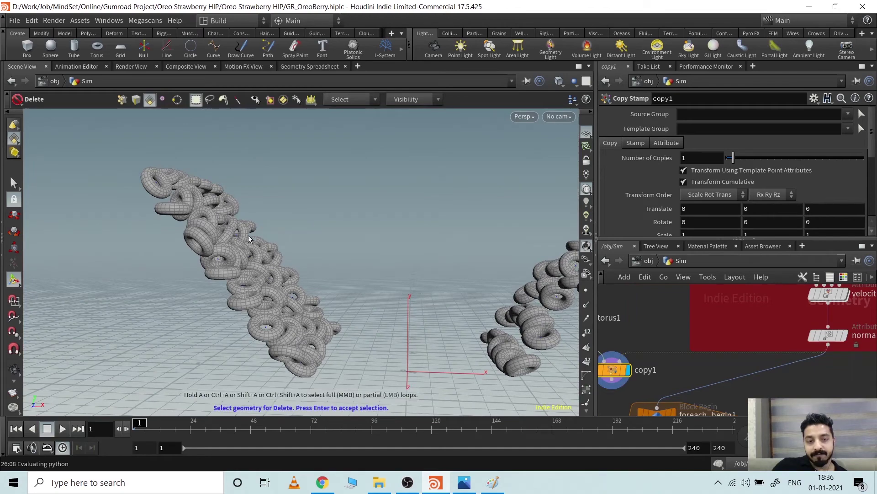
{"action": "middle_click_drag", "start_coordinate": [474, 262], "coordinate": [351, 271], "text": "alt"}
{"action": "left_click_drag", "start_coordinate": [351, 272], "coordinate": [366, 272], "text": "alt"}
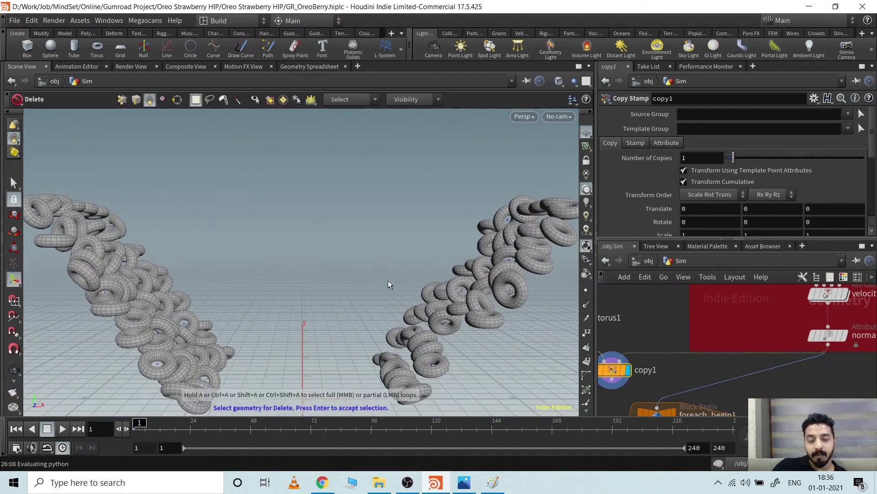
{"action": "scroll", "coordinate": [777, 375], "scroll_direction": "down", "scroll_amount": 3}
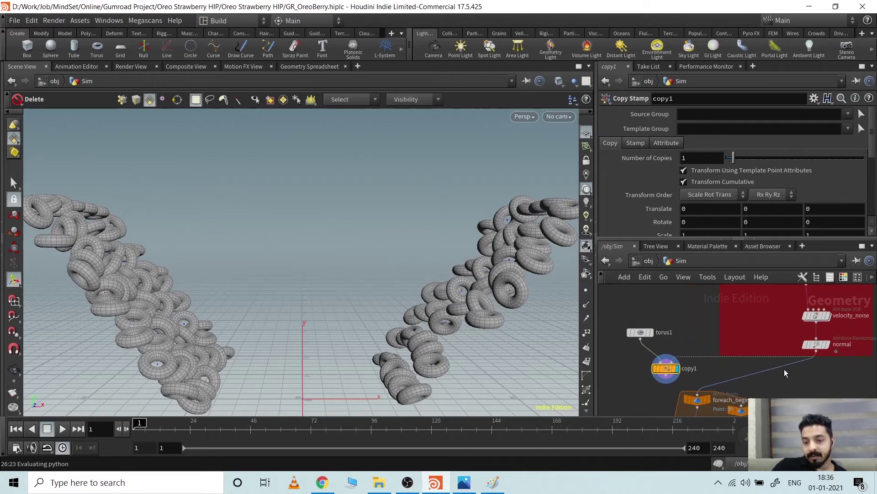
Delete the test nodes torus1 and copy1 from the Sim network
{"action": "middle_click_drag", "start_coordinate": [844, 366], "coordinate": [819, 366]}
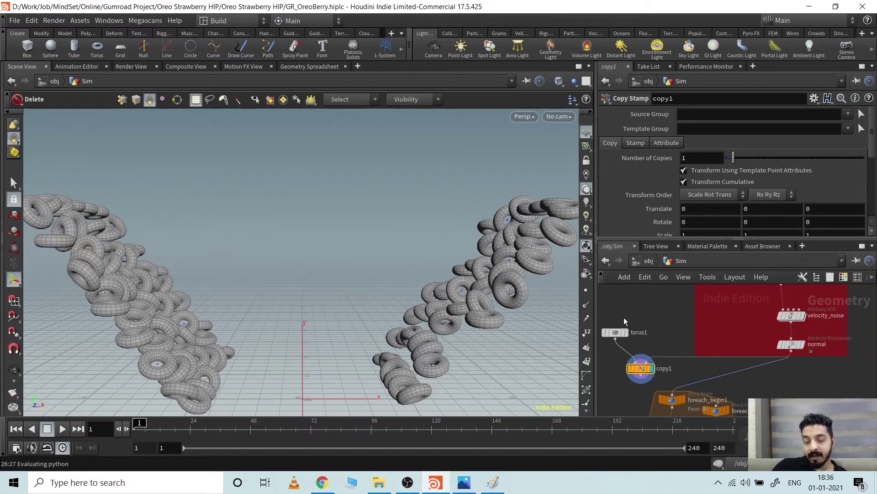
{"action": "left_click_drag", "start_coordinate": [618, 311], "coordinate": [652, 379]}
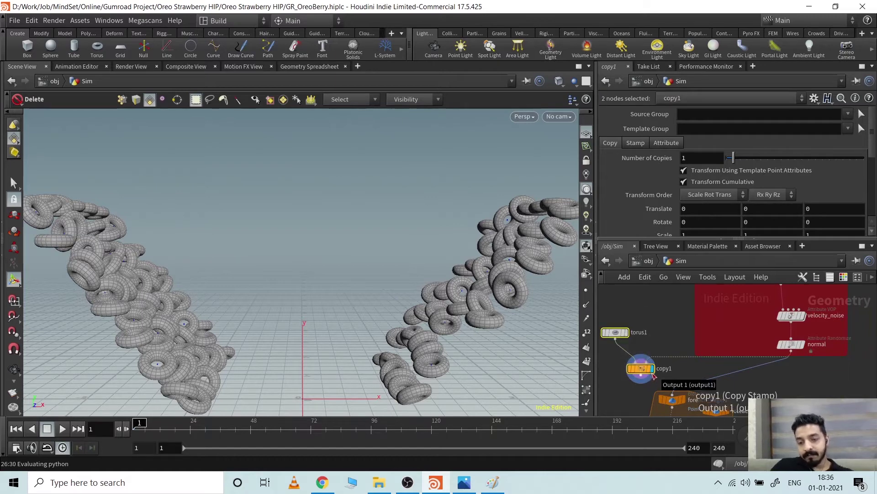
{"action": "key", "text": "Delete"}
Inside velocity_noise, try other float values for the const1 constant, undo the changes and return to the Sim network
{"action": "middle_click_drag", "start_coordinate": [766, 383], "coordinate": [740, 391]}
{"action": "left_click_drag", "start_coordinate": [494, 244], "coordinate": [410, 264], "text": "alt"}
{"action": "double_click", "coordinate": [759, 338]}
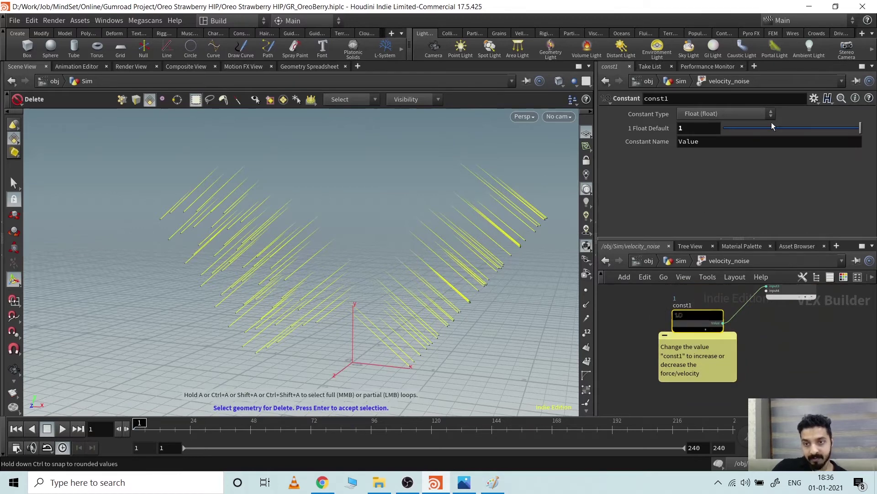
{"action": "middle_click_drag", "start_coordinate": [690, 131], "coordinate": [716, 109]}
{"action": "key", "text": "ctrl+z"}
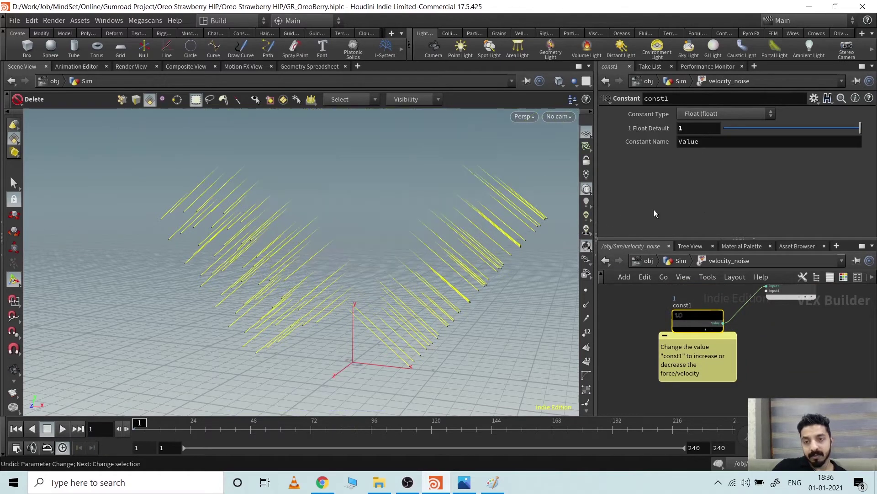
{"action": "middle_click_drag", "start_coordinate": [688, 128], "coordinate": [692, 152]}
{"action": "middle_click_drag", "start_coordinate": [629, 158], "coordinate": [336, 203]}
{"action": "key", "text": "ctrl+z"}
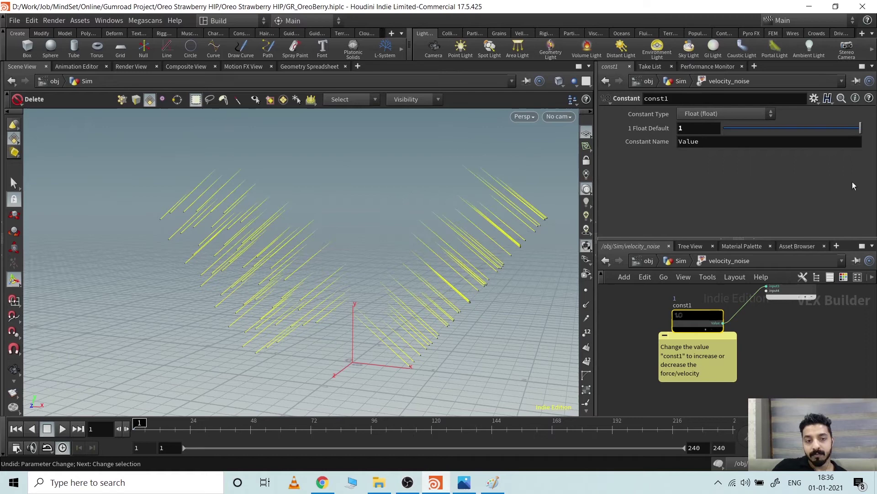
{"action": "left_click", "coordinate": [676, 261]}
Examine the velocity vectors on the scattered points and the settings of the normal and velocity_noise nodes
{"action": "middle_click_drag", "start_coordinate": [658, 371], "coordinate": [723, 301]}
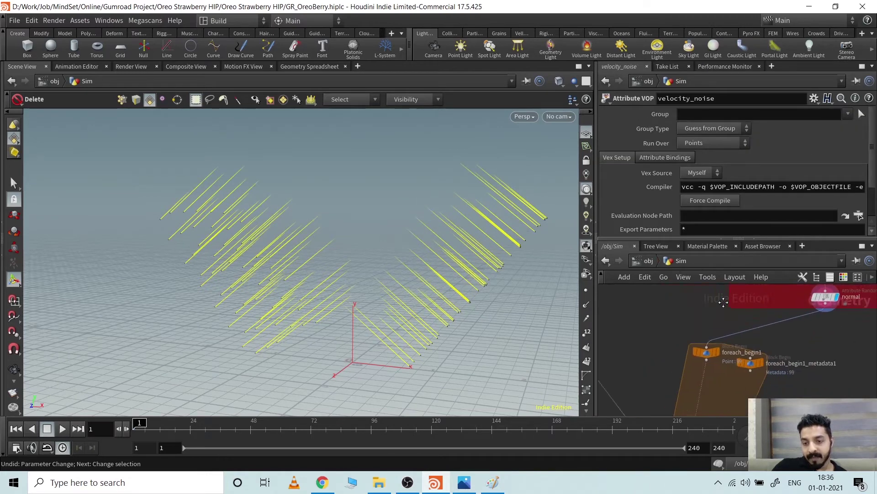
{"action": "scroll", "coordinate": [723, 301], "scroll_direction": "down", "scroll_amount": 1}
{"action": "middle_click_drag", "start_coordinate": [811, 326], "coordinate": [756, 389]}
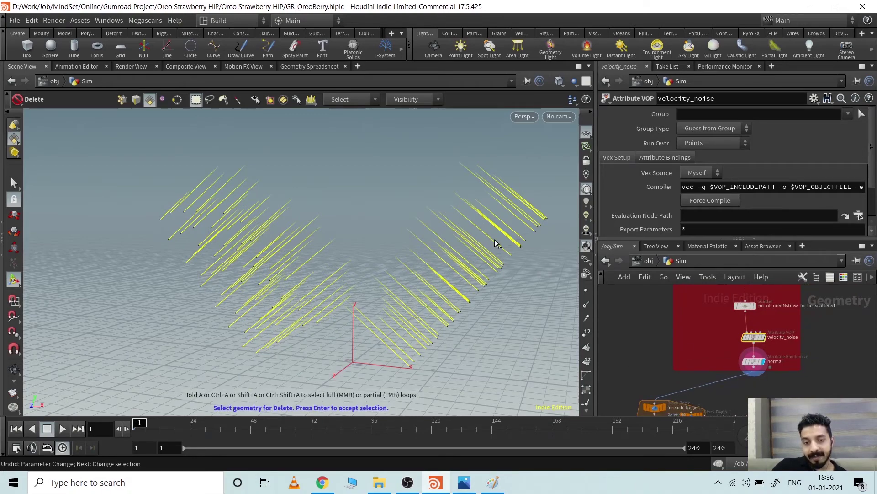
{"action": "left_click_drag", "start_coordinate": [511, 264], "coordinate": [523, 299], "text": "alt"}
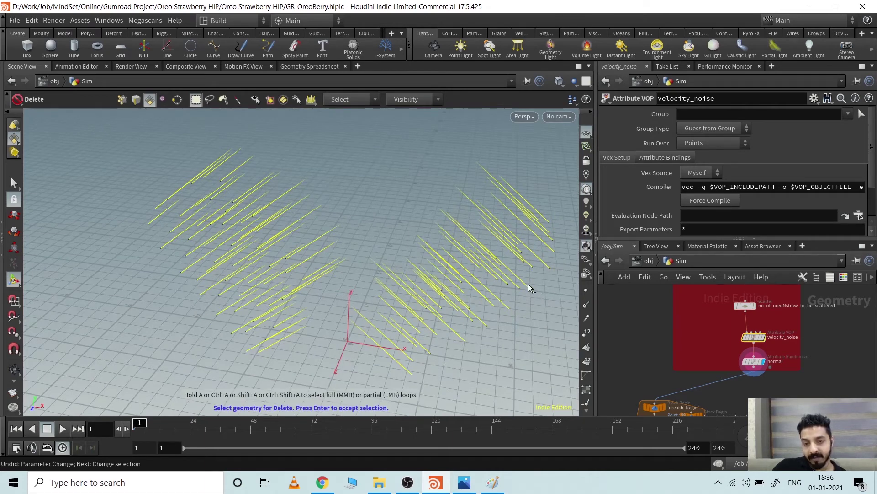
{"action": "scroll", "coordinate": [777, 361], "scroll_direction": "up", "scroll_amount": 3}
{"action": "left_click", "coordinate": [727, 354]}
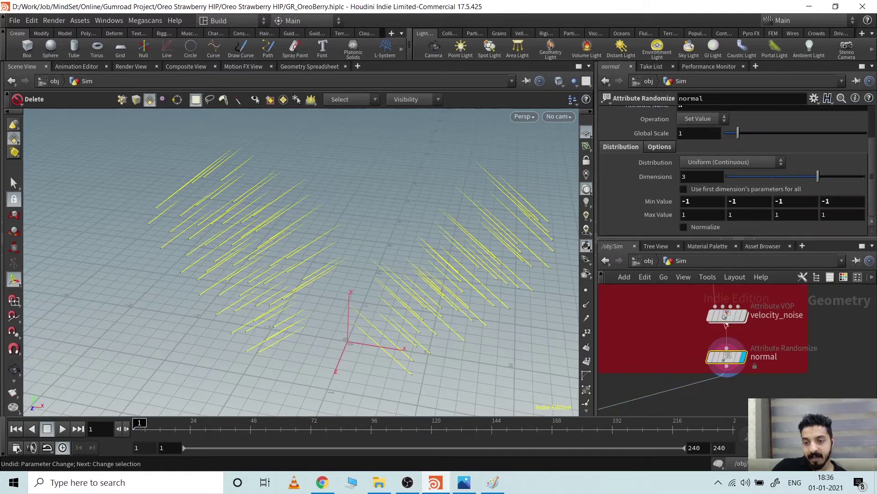
{"action": "mouse_move", "coordinate": [725, 320]}
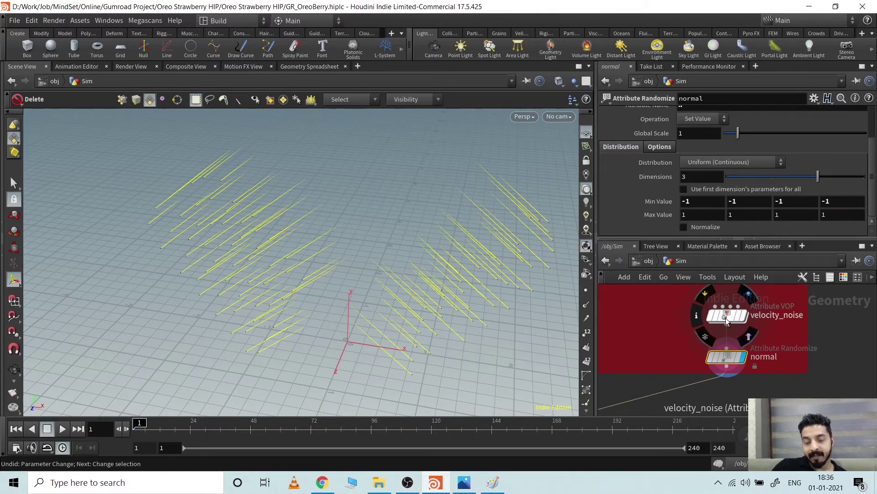
{"action": "left_click", "coordinate": [728, 317]}
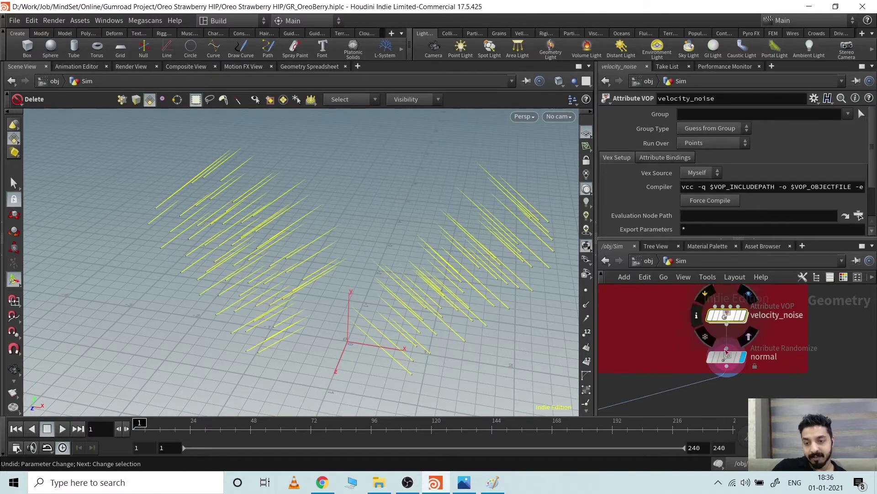
Add a Copy Stamp node beside foreach_begin1, outside the for-each block
{"action": "middle_click_drag", "start_coordinate": [703, 402], "coordinate": [787, 300]}
{"action": "scroll", "coordinate": [738, 316], "scroll_direction": "down", "scroll_amount": 4}
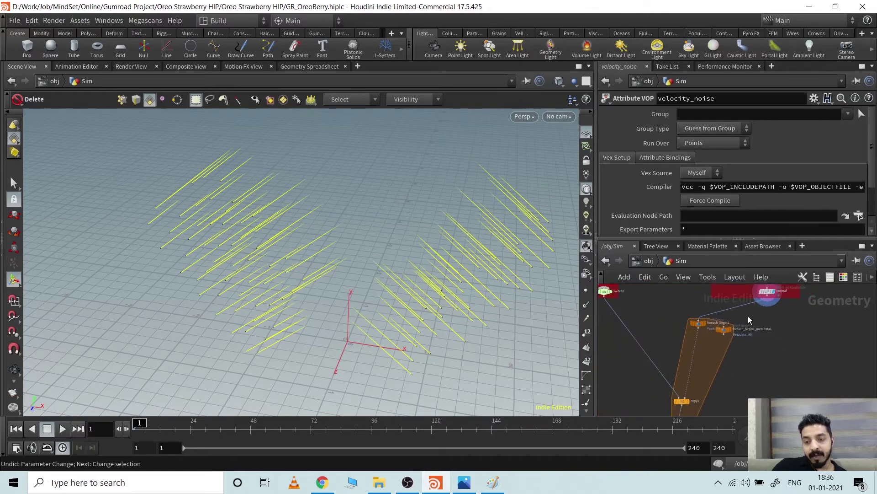
{"action": "middle_click_drag", "start_coordinate": [755, 333], "coordinate": [782, 365]}
{"action": "scroll", "coordinate": [777, 360], "scroll_direction": "up", "scroll_amount": 2}
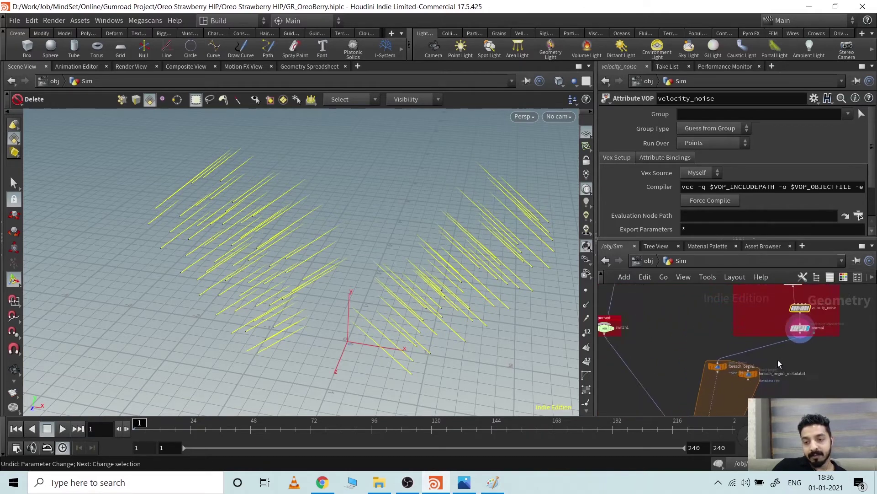
{"action": "middle_click_drag", "start_coordinate": [780, 349], "coordinate": [807, 338]}
{"action": "scroll", "coordinate": [807, 338], "scroll_direction": "down", "scroll_amount": 2}
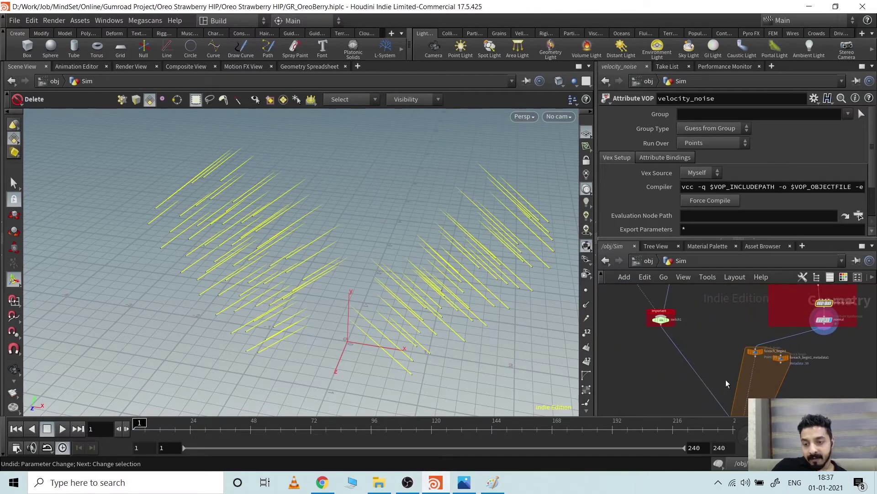
{"action": "middle_click_drag", "start_coordinate": [709, 342], "coordinate": [664, 313]}
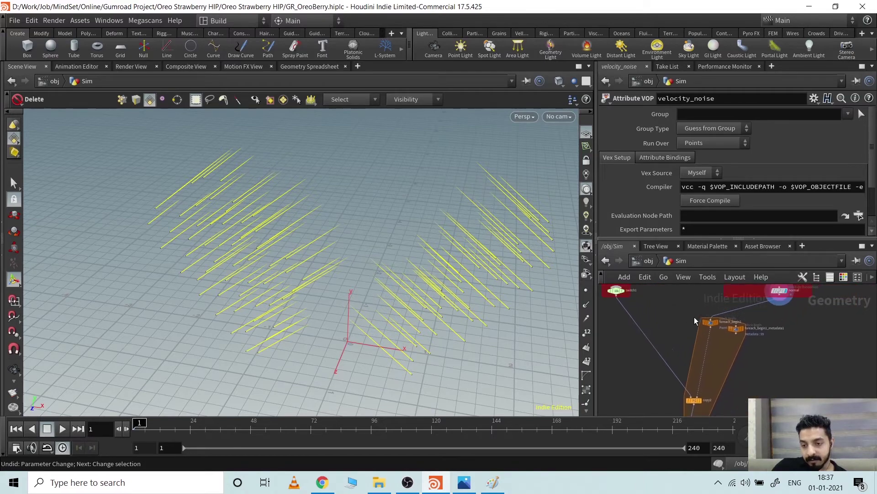
{"action": "key", "text": "Tab"}
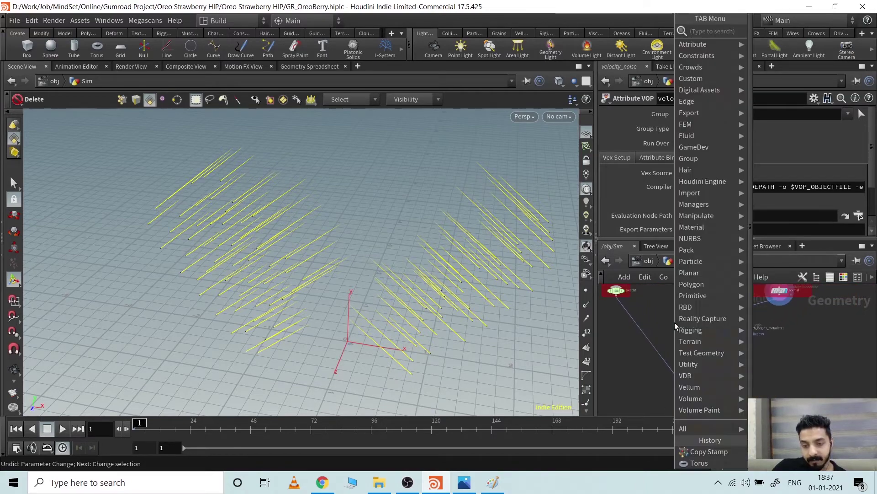
{"action": "type", "text": "v"}
{"action": "key", "text": "BackSpace"}
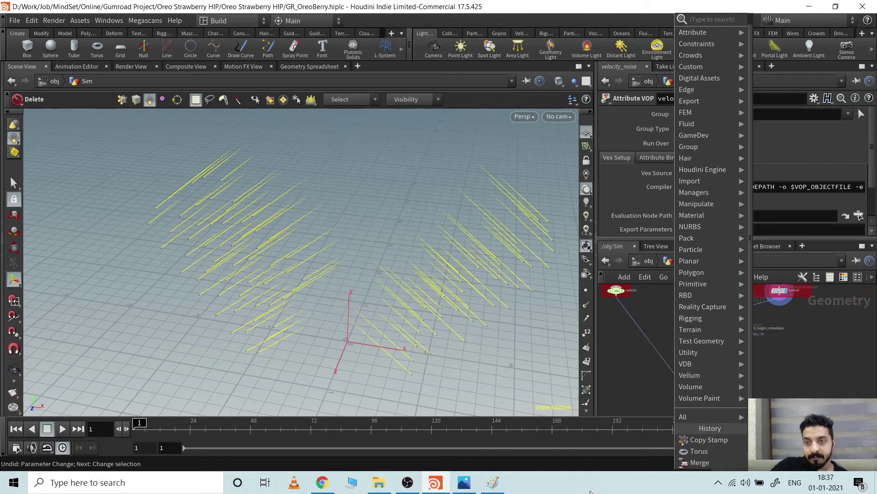
{"action": "type", "text": "copy"}
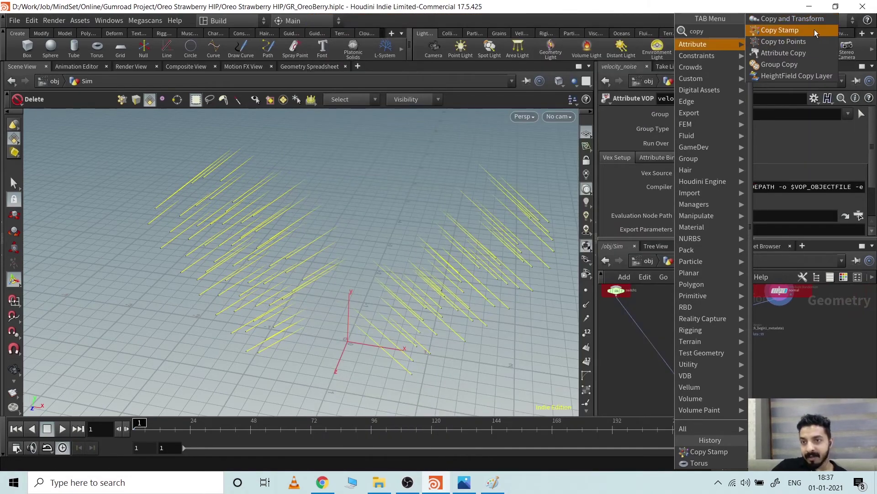
{"action": "left_click", "coordinate": [801, 30]}
{"action": "left_click", "coordinate": [672, 322]}
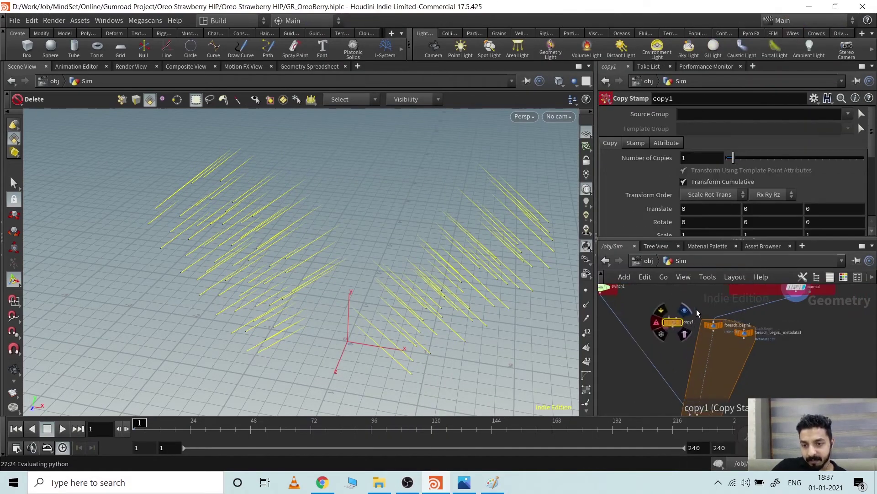
Connect normal to the second input and switch1 to the first input of copy1, and display the result
{"action": "middle_click_drag", "start_coordinate": [697, 301], "coordinate": [706, 335]}
{"action": "scroll", "coordinate": [743, 338], "scroll_direction": "up", "scroll_amount": 2}
{"action": "left_click_drag", "start_coordinate": [696, 364], "coordinate": [839, 334]}
{"action": "middle_click_drag", "start_coordinate": [693, 330], "coordinate": [709, 316]}
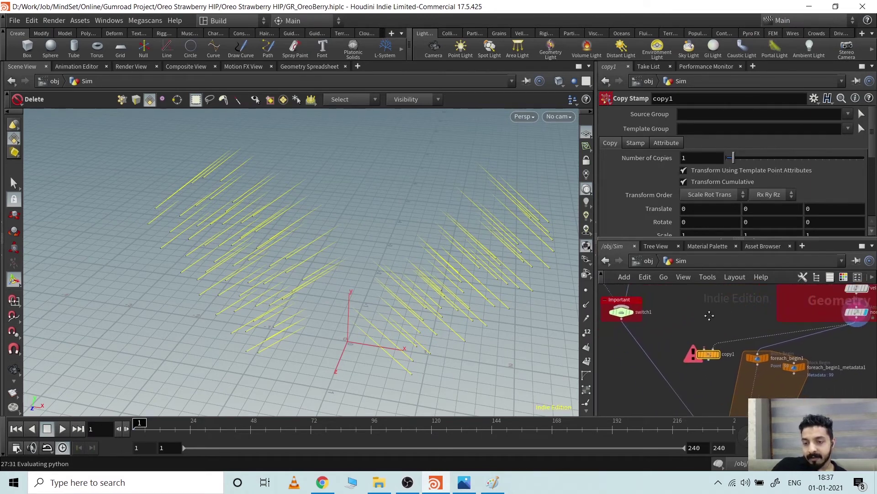
{"action": "left_click_drag", "start_coordinate": [704, 347], "coordinate": [635, 337]}
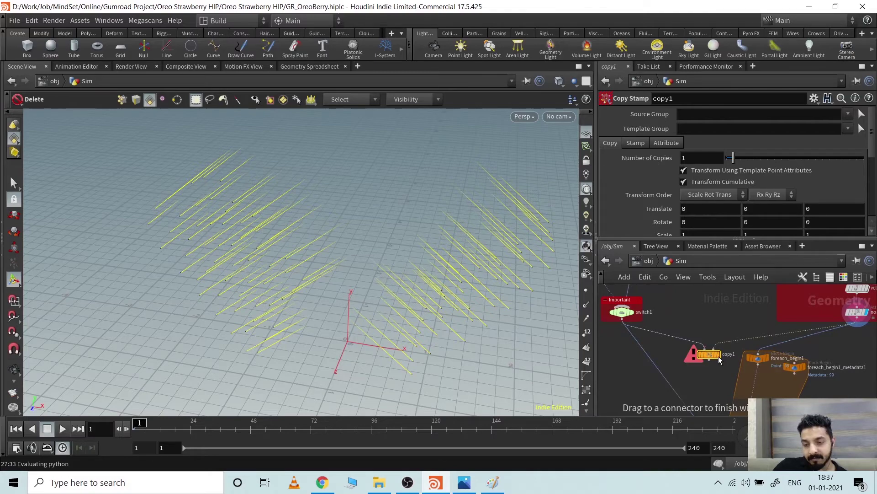
{"action": "left_click", "coordinate": [719, 356]}
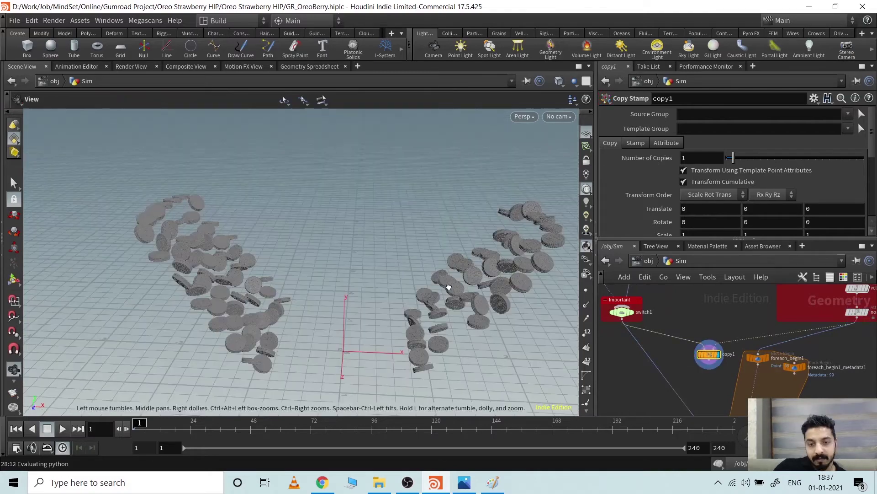
Examine the Oreo copies in both groups and the strawberry and Oreo branches that feed switch1
{"action": "left_click_drag", "start_coordinate": [447, 288], "coordinate": [434, 293]}
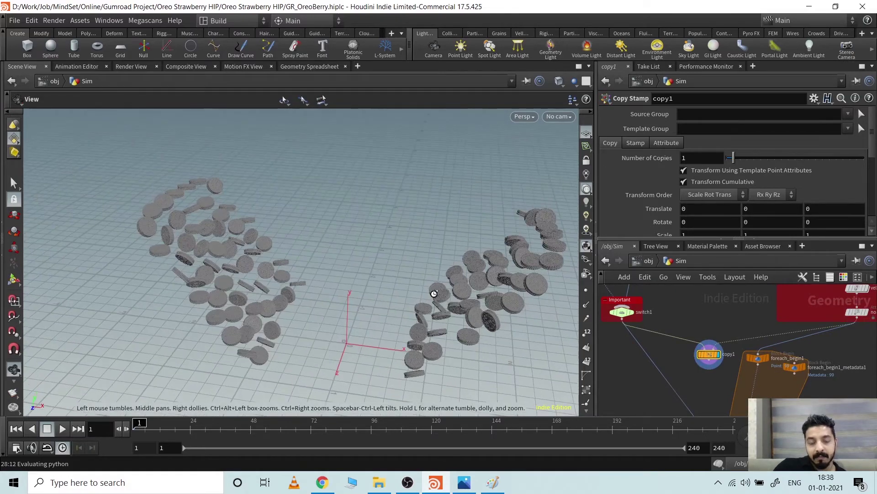
{"action": "key", "text": "Delete"}
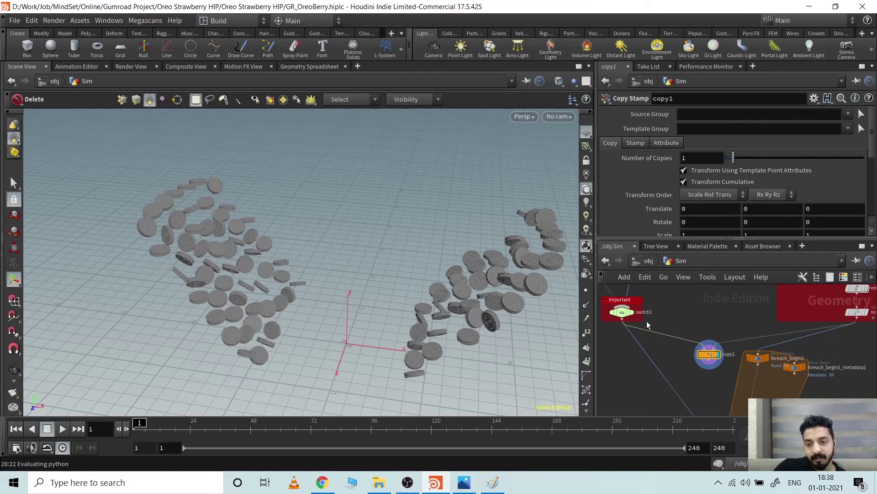
{"action": "middle_click_drag", "start_coordinate": [680, 303], "coordinate": [673, 363]}
{"action": "scroll", "coordinate": [673, 364], "scroll_direction": "down", "scroll_amount": 3}
{"action": "middle_click_drag", "start_coordinate": [701, 314], "coordinate": [711, 342]}
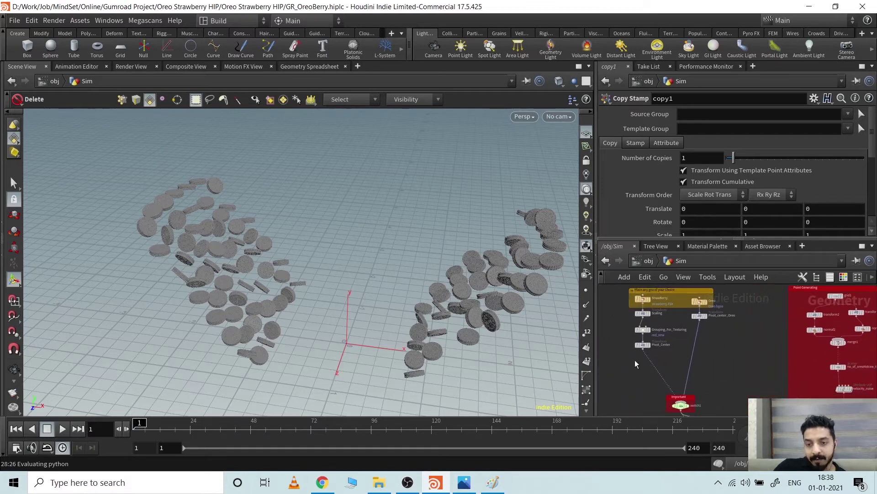
{"action": "middle_click_drag", "start_coordinate": [725, 377], "coordinate": [667, 311]}
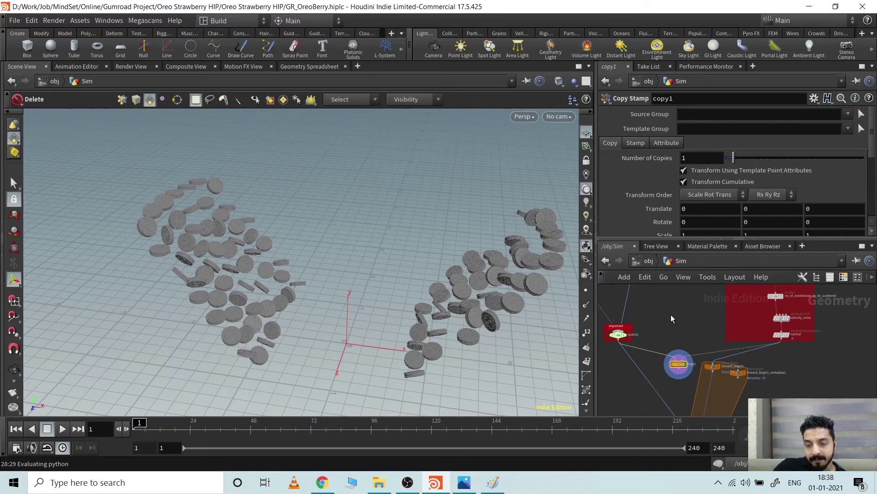
{"action": "left_click", "coordinate": [671, 314]}
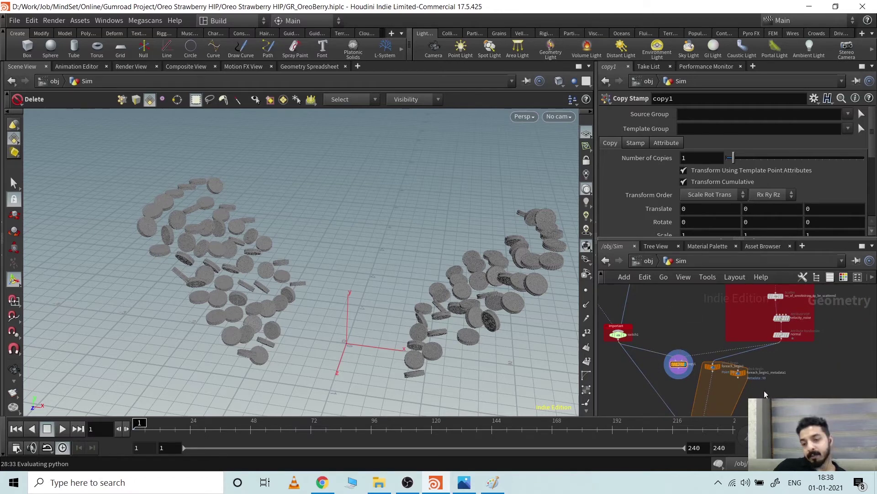
Delete the test copy1 node placed outside the for-each block
{"action": "middle_click_drag", "start_coordinate": [763, 390], "coordinate": [765, 329]}
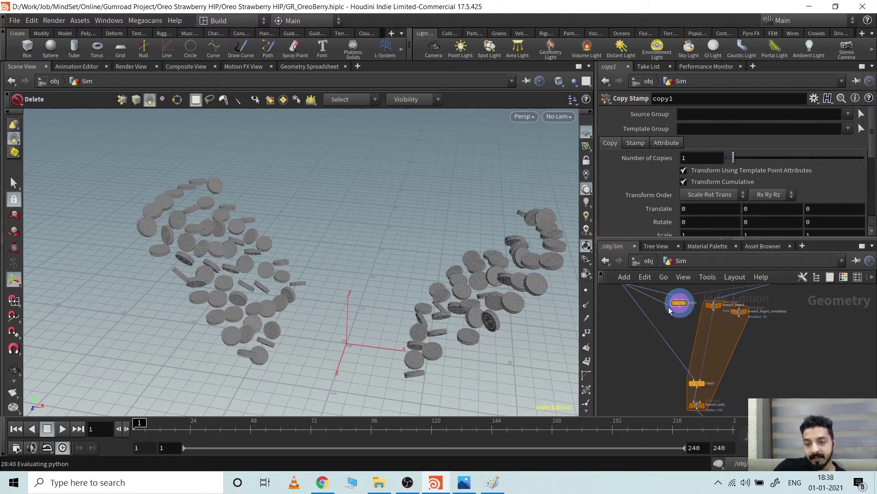
{"action": "mouse_move", "coordinate": [669, 306]}
{"action": "left_mouse_down"}
{"action": "mouse_move", "coordinate": [678, 319]}
{"action": "mouse_move", "coordinate": [673, 301]}
{"action": "left_mouse_up"}
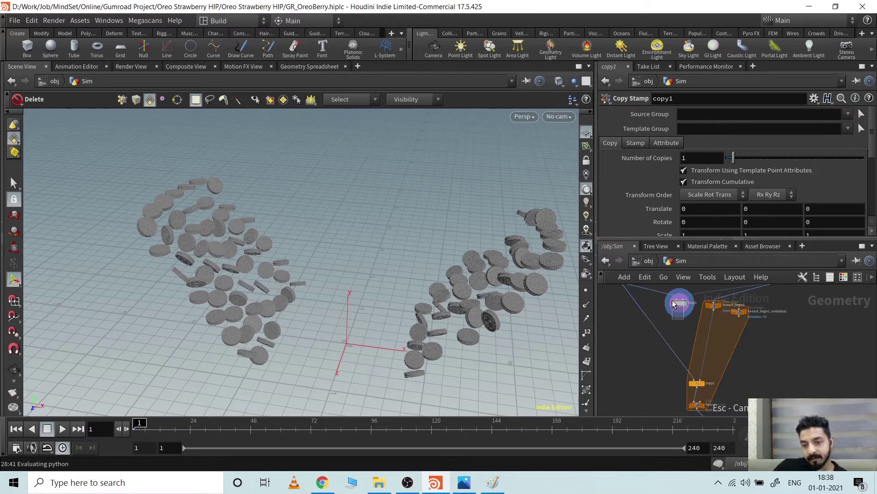
{"action": "key", "text": "Delete"}
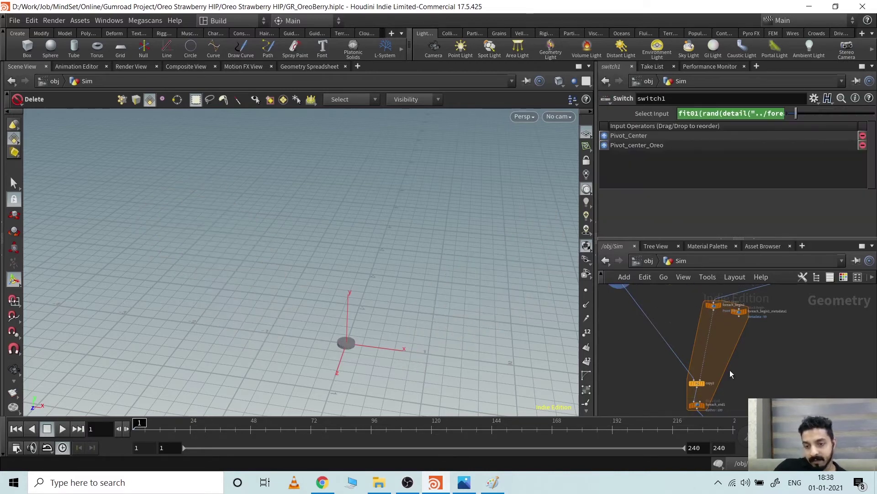
Display the output of foreach_begin1 to show the single point it fetches
{"action": "scroll", "coordinate": [730, 370], "scroll_direction": "up", "scroll_amount": 3}
{"action": "middle_click_drag", "start_coordinate": [766, 325], "coordinate": [769, 355]}
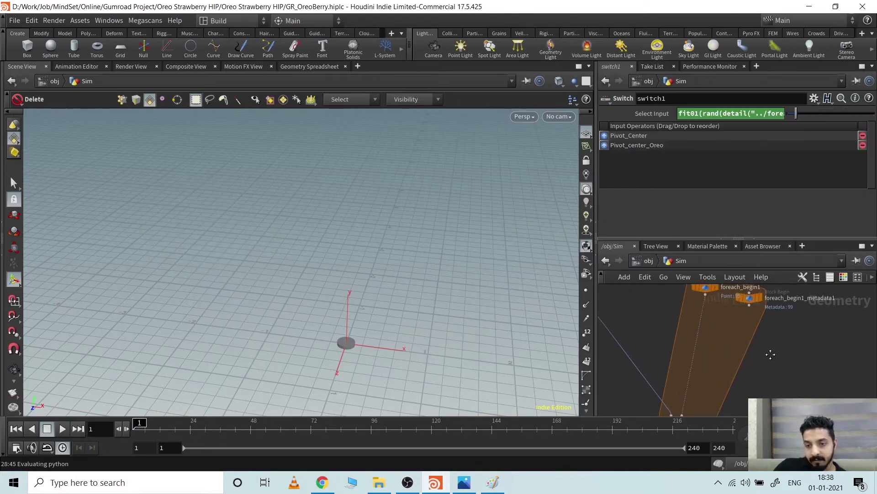
{"action": "left_click", "coordinate": [717, 288]}
{"action": "left_click", "coordinate": [707, 289]}
{"action": "left_click_drag", "start_coordinate": [505, 314], "coordinate": [491, 300], "text": "alt"}
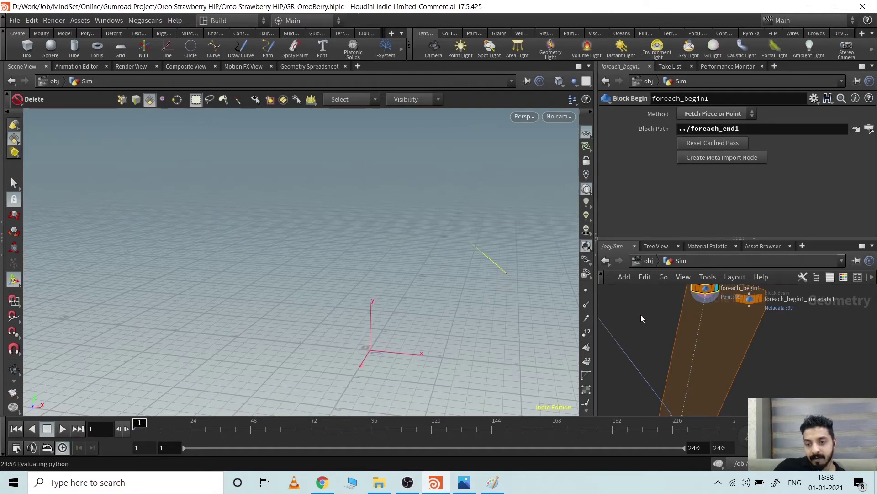
Inspect the Select Input expression of switch1 and the settings of foreach_begin1_metadata1
{"action": "middle_click_drag", "start_coordinate": [641, 315], "coordinate": [730, 384]}
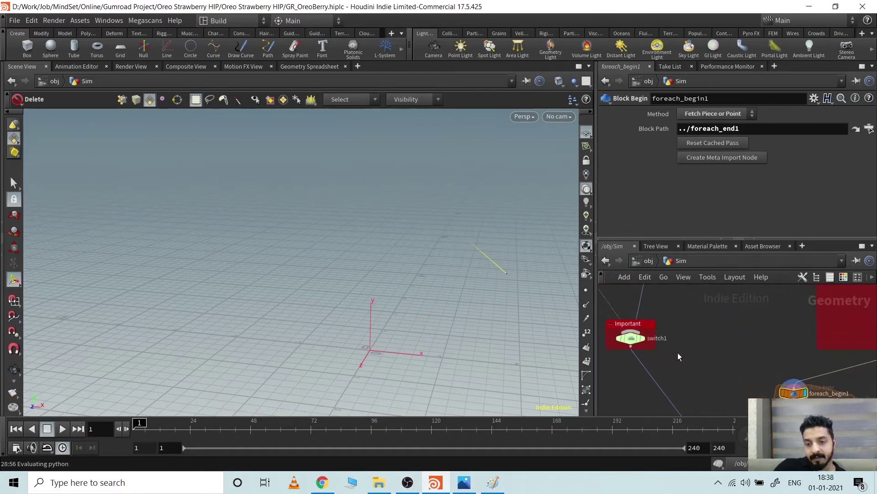
{"action": "left_click", "coordinate": [631, 339]}
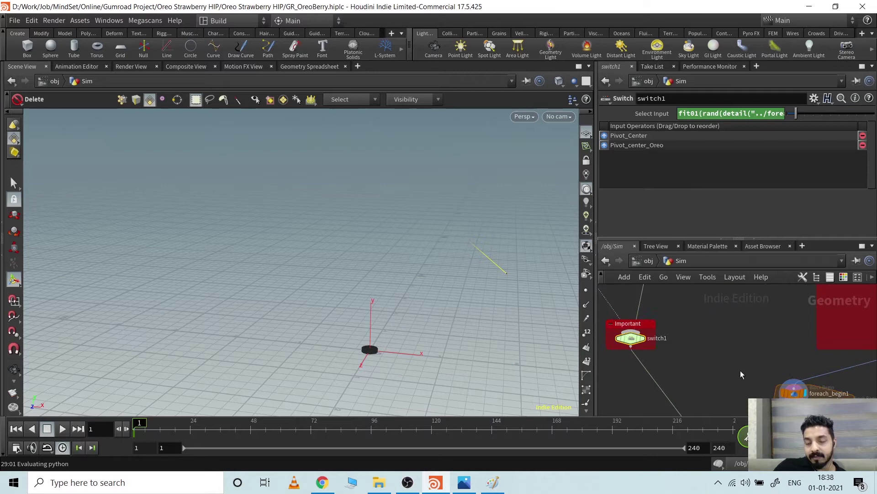
{"action": "left_click", "coordinate": [838, 408]}
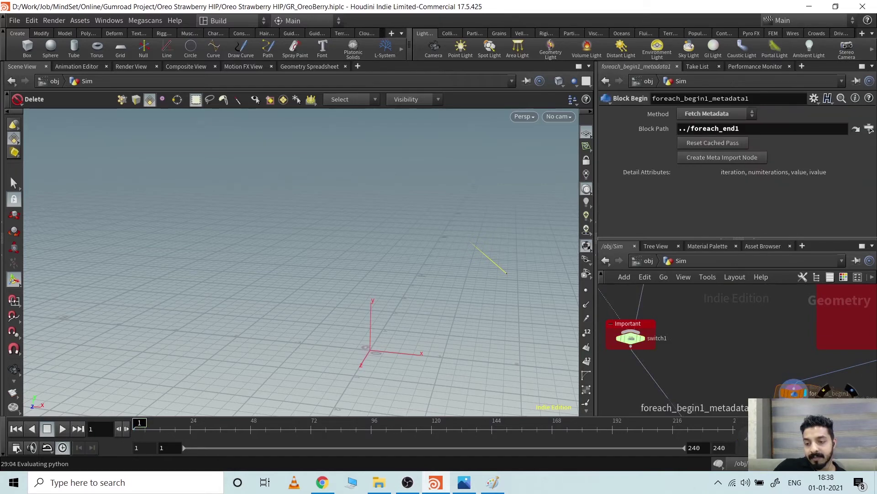
Select switch1 and read its Select Input expression through to the iteration attribute and the 0,1 output range
{"action": "middle_click_drag", "start_coordinate": [740, 339], "coordinate": [700, 317]}
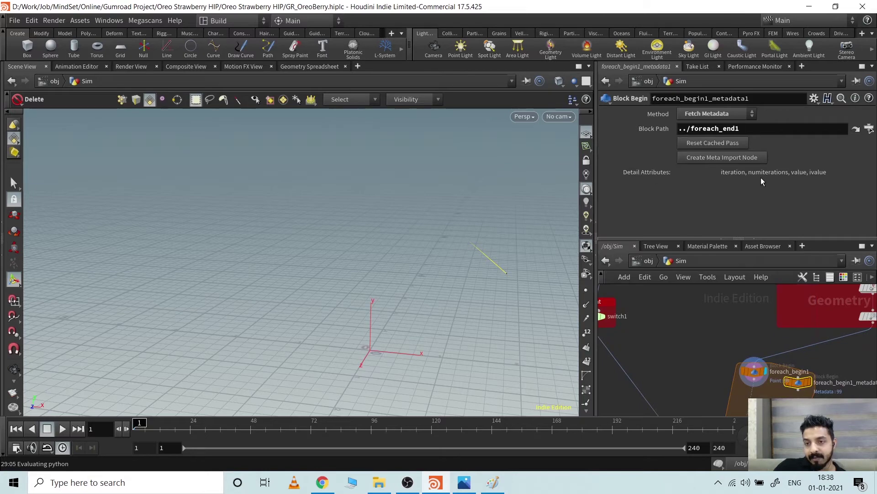
{"action": "middle_click_drag", "start_coordinate": [674, 307], "coordinate": [732, 336]}
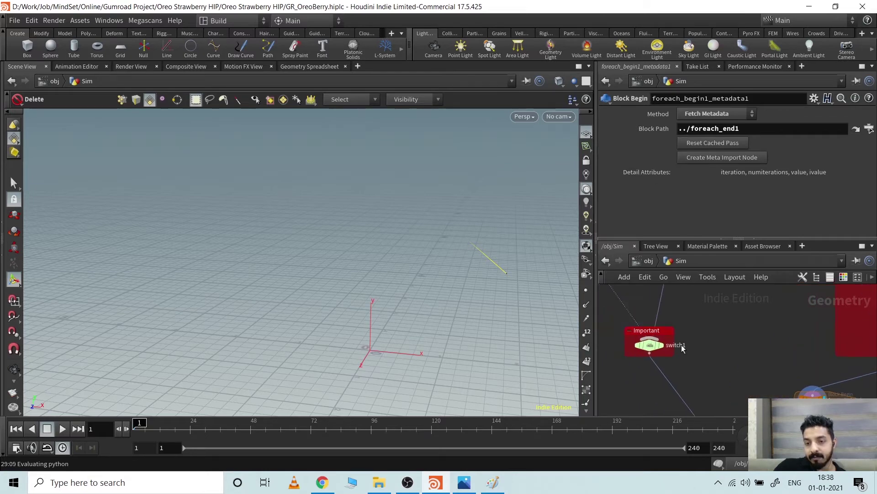
{"action": "left_click", "coordinate": [651, 346]}
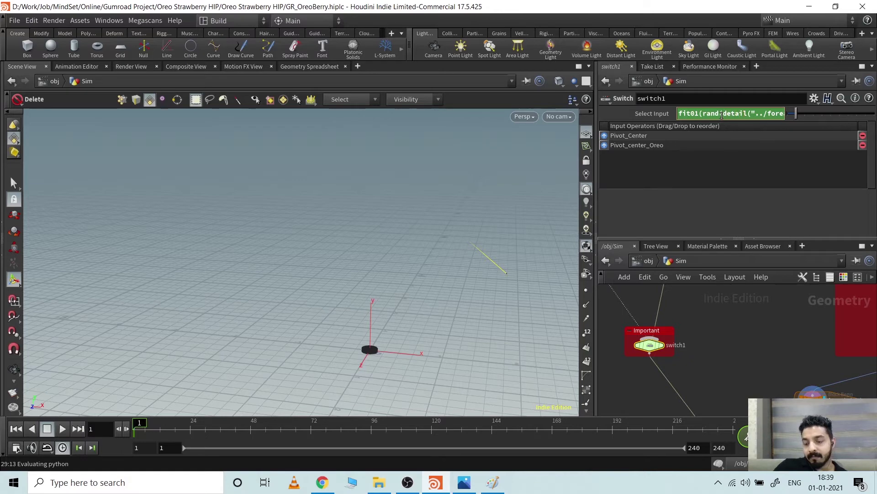
{"action": "middle_click_drag", "start_coordinate": [780, 113], "coordinate": [727, 124]}
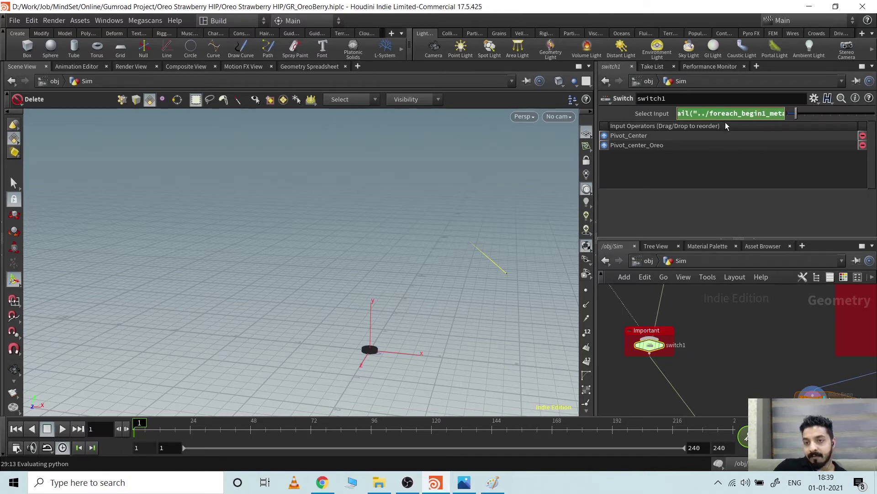
{"action": "key", "text": "Right"}
{"action": "key", "text": "Right"}
{"action": "key", "text": "Right"}
{"action": "key", "text": "Right"}
{"action": "key", "text": "Right"}
{"action": "key", "text": "Right"}
{"action": "key", "text": "Right"}
{"action": "key", "text": "Right"}
{"action": "key", "text": "Right"}
{"action": "key", "text": "Right"}
{"action": "key", "text": "Right"}
{"action": "key", "text": "Right"}
{"action": "key", "text": "Right"}
{"action": "key", "text": "Right"}
{"action": "key", "text": "Right"}
{"action": "key", "text": "Right"}
{"action": "key", "text": "Right"}
{"action": "key", "text": "Right"}
{"action": "key", "text": "Right"}
{"action": "key", "text": "Right"}
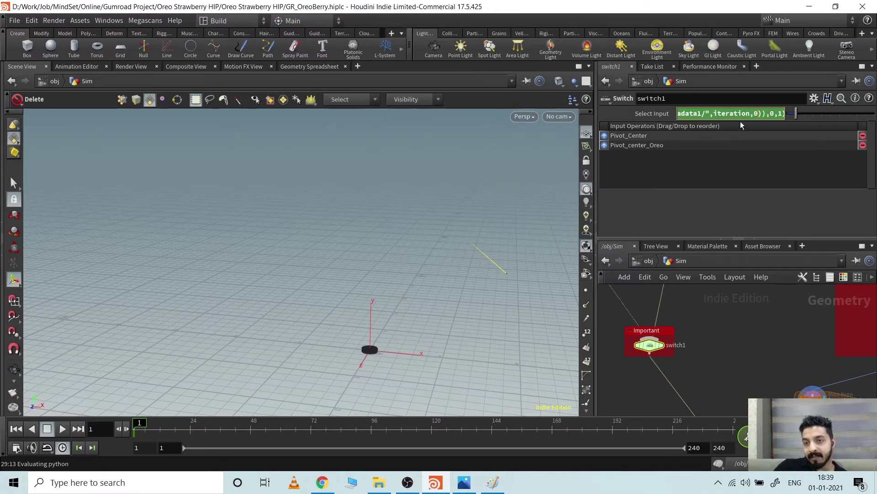
{"action": "key", "text": "Right"}
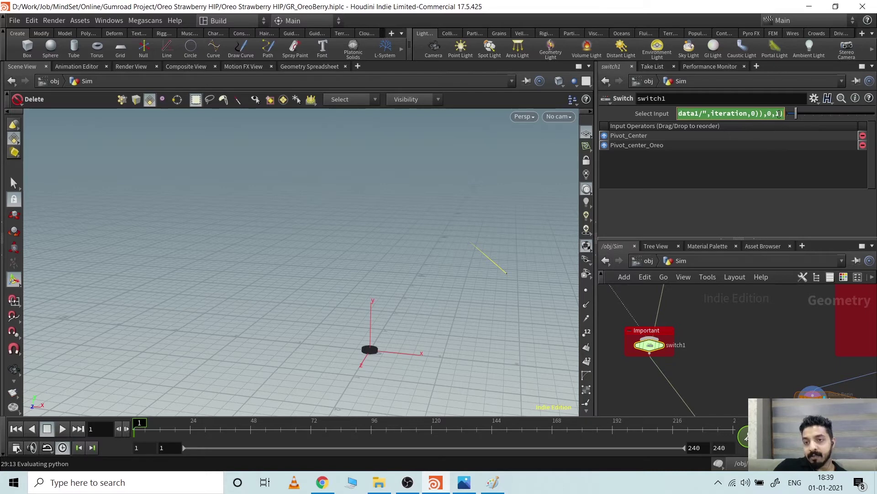
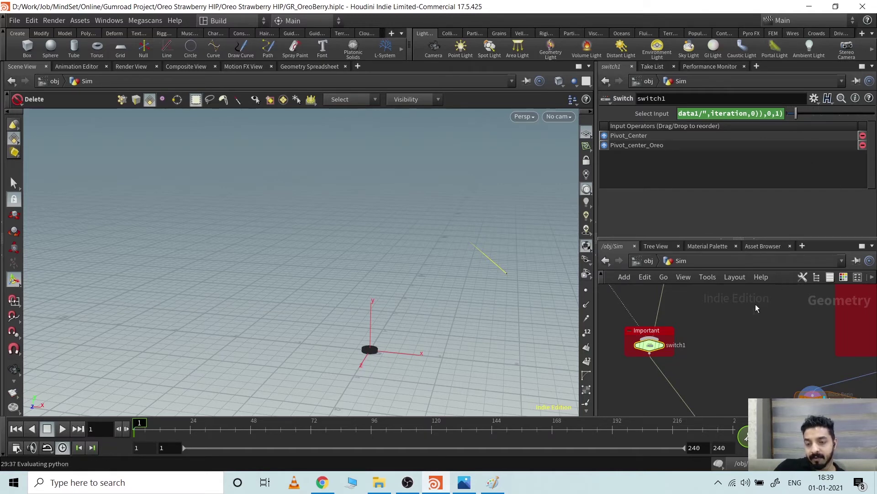
Review the network around switch1, from the for-each block up to the strawberry and Oreo branches feeding it
{"action": "scroll", "coordinate": [740, 325], "scroll_direction": "down", "scroll_amount": 3}
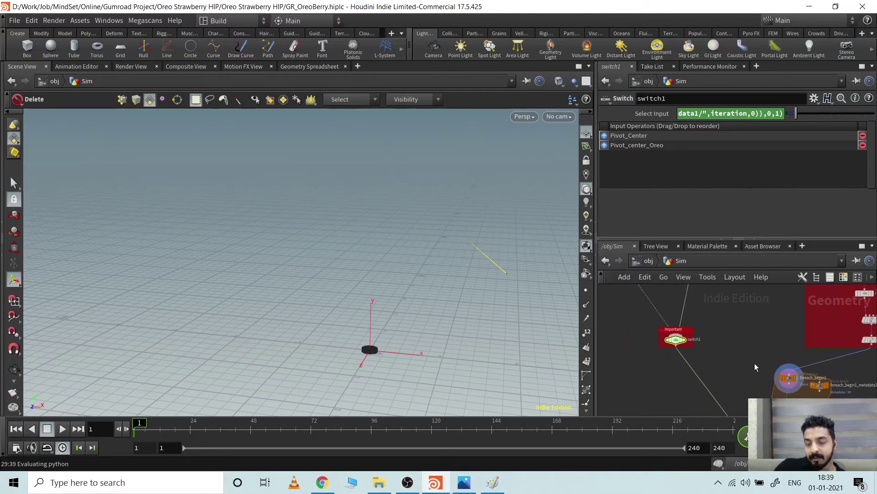
{"action": "middle_click_drag", "start_coordinate": [754, 363], "coordinate": [721, 337]}
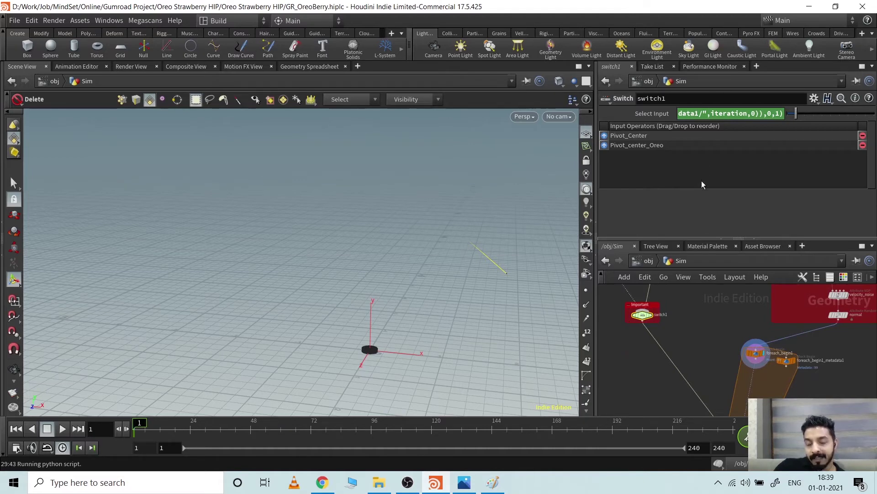
{"action": "left_click_drag", "start_coordinate": [796, 114], "coordinate": [788, 116]}
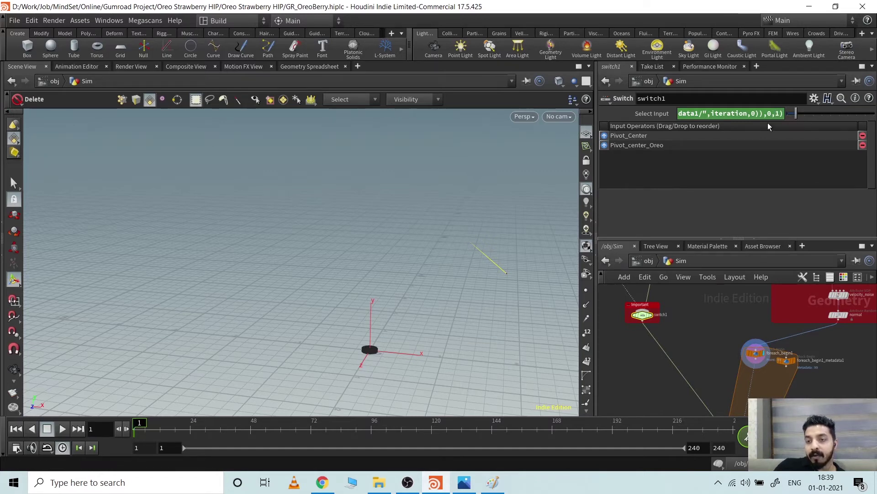
{"action": "scroll", "coordinate": [715, 300], "scroll_direction": "down", "scroll_amount": 2}
{"action": "middle_click_drag", "start_coordinate": [715, 302], "coordinate": [708, 343]}
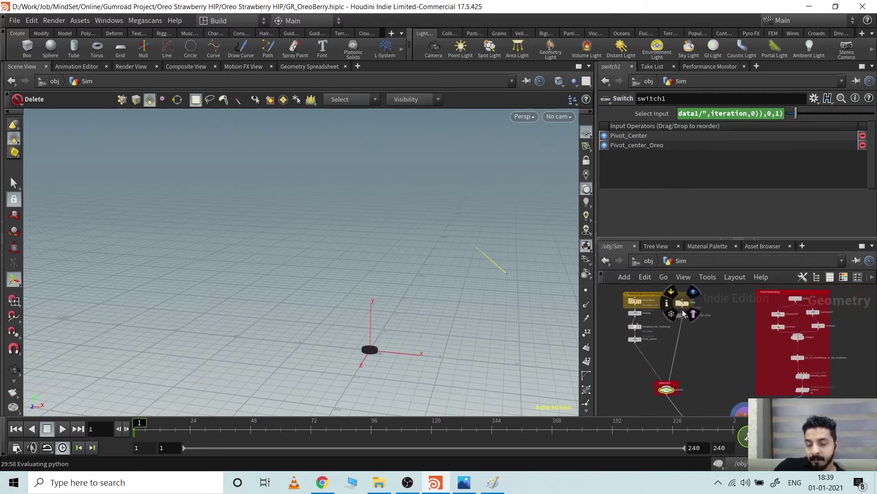
{"action": "scroll", "coordinate": [677, 299], "scroll_direction": "up", "scroll_amount": 2}
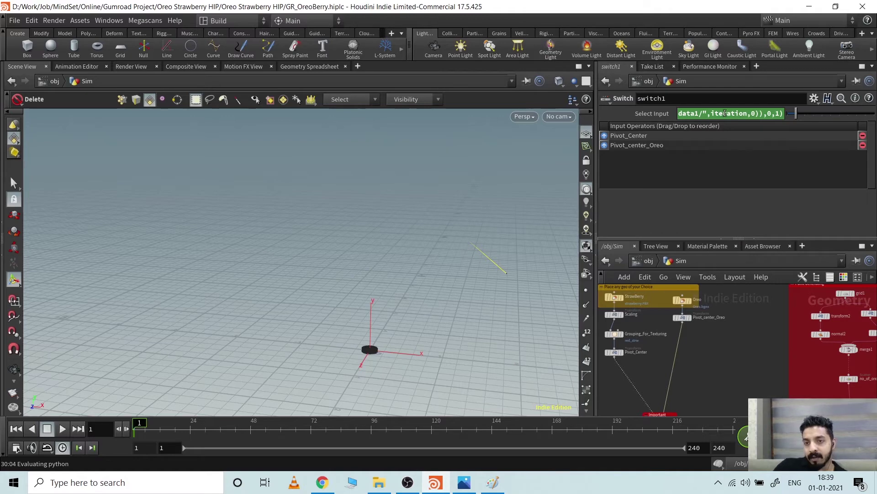
Return to the start of switch1's Select Input expression and highlight its rand function
{"action": "left_click", "coordinate": [724, 113]}
{"action": "key", "text": "Left"}
{"action": "key", "text": "Left"}
{"action": "key", "text": "Left"}
{"action": "key", "text": "Left"}
{"action": "key", "text": "Left"}
{"action": "key", "text": "Left"}
{"action": "key", "text": "Left"}
{"action": "key", "text": "Left"}
{"action": "key", "text": "Left"}
{"action": "key", "text": "Left"}
{"action": "key", "text": "Left"}
{"action": "key", "text": "Left"}
{"action": "key", "text": "Left"}
{"action": "key", "text": "Left"}
{"action": "key", "text": "Left"}
{"action": "key", "text": "Left"}
{"action": "key", "text": "Left"}
{"action": "key", "text": "Left"}
{"action": "key", "text": "Left"}
{"action": "key", "text": "Left"}
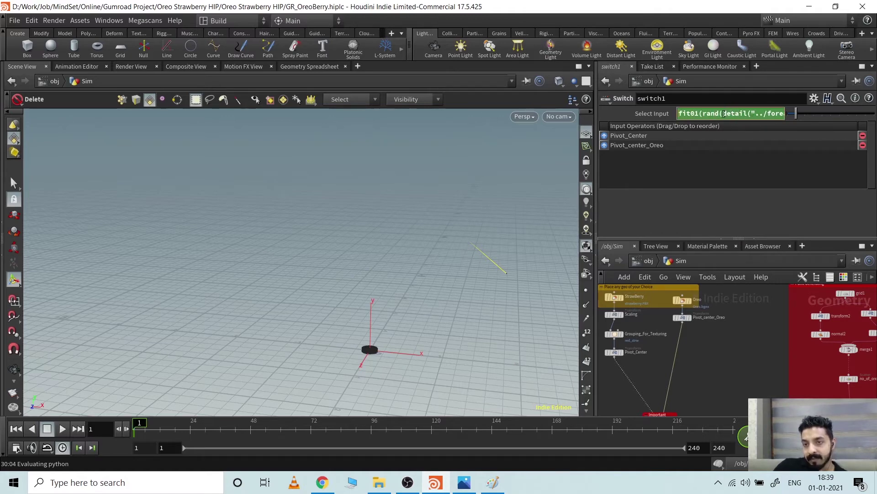
{"action": "left_click_drag", "start_coordinate": [719, 113], "coordinate": [703, 117]}
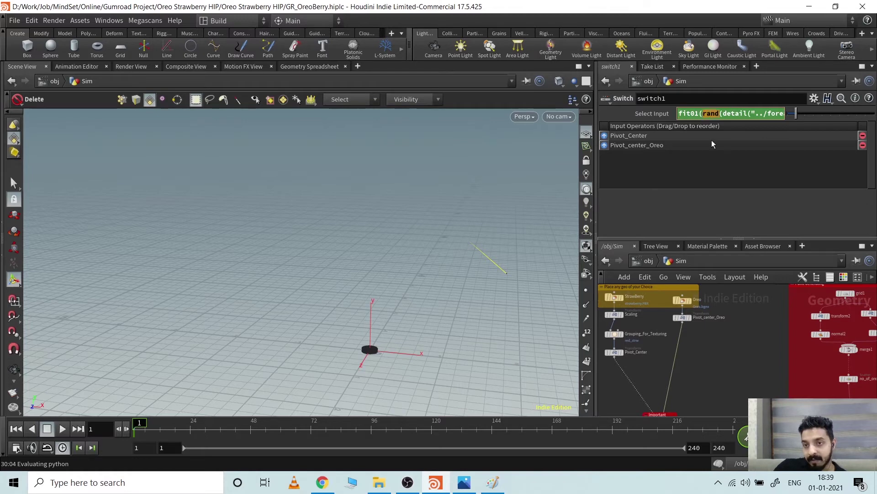
Show the settings of foreach_begin1 and trace the network from the strawberry and Oreo sources down to copy2
{"action": "middle_click_drag", "start_coordinate": [721, 345], "coordinate": [675, 284]}
{"action": "middle_click_drag", "start_coordinate": [700, 360], "coordinate": [682, 323]}
{"action": "left_click_drag", "start_coordinate": [683, 349], "coordinate": [712, 368]}
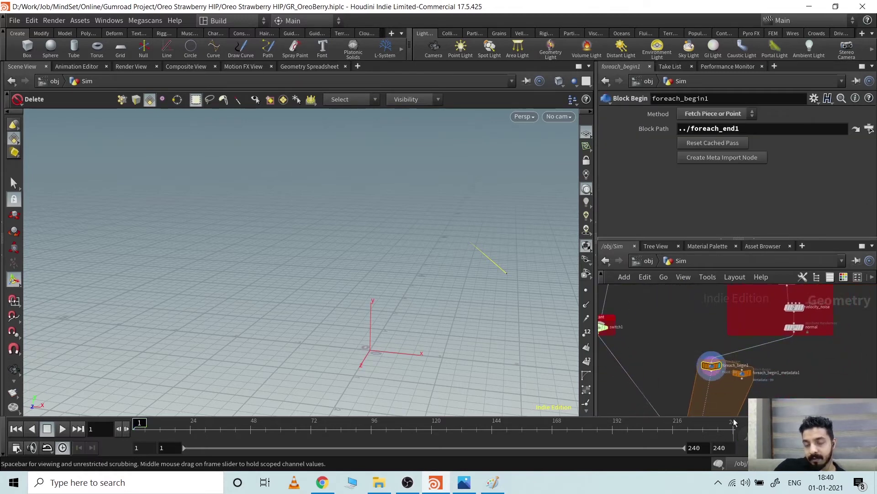
{"action": "middle_click_drag", "start_coordinate": [673, 319], "coordinate": [729, 412]}
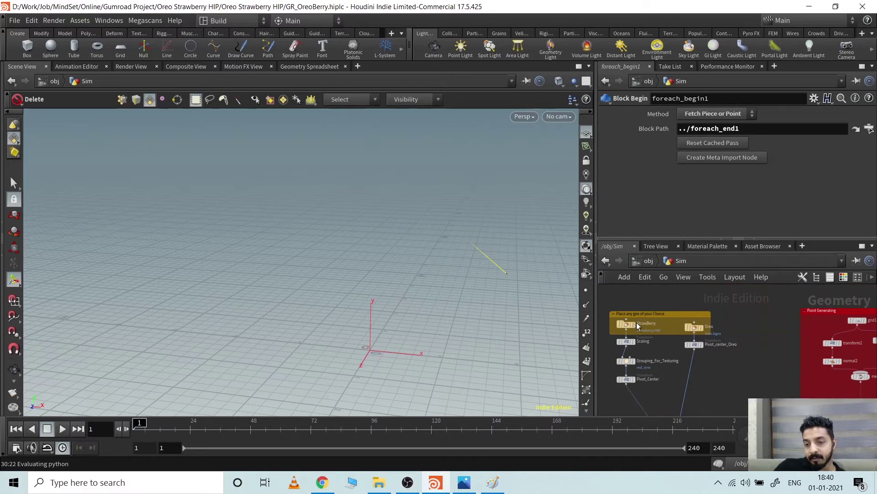
{"action": "middle_click_drag", "start_coordinate": [745, 377], "coordinate": [716, 311]}
{"action": "middle_click_drag", "start_coordinate": [719, 364], "coordinate": [702, 305]}
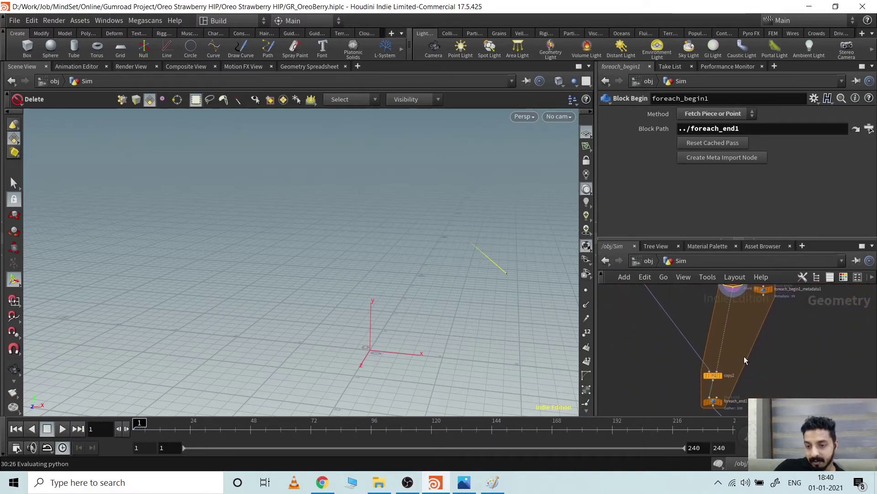
Display the output of copy2, hide the point normals in the viewport and view the single copied Oreo from another angle
{"action": "middle_click_drag", "start_coordinate": [755, 382], "coordinate": [746, 355]}
{"action": "left_click", "coordinate": [711, 349]}
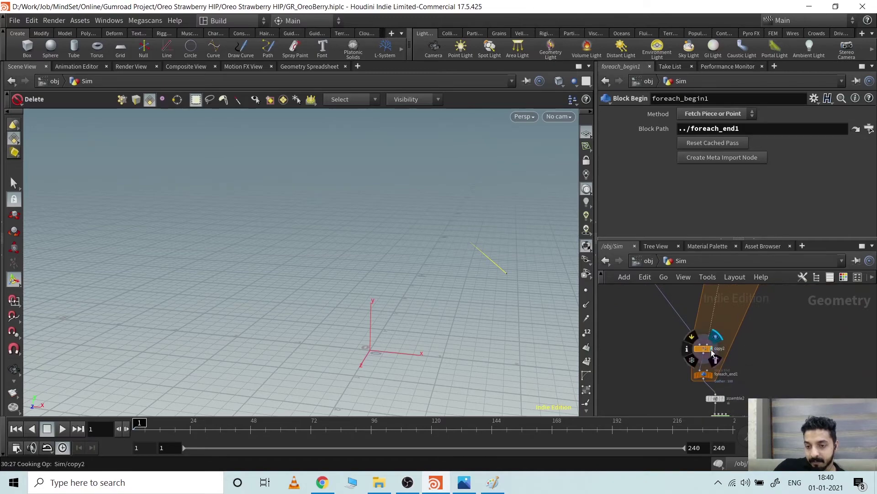
{"action": "left_click", "coordinate": [704, 348]}
{"action": "right_click_drag", "start_coordinate": [529, 297], "coordinate": [566, 296], "text": "alt"}
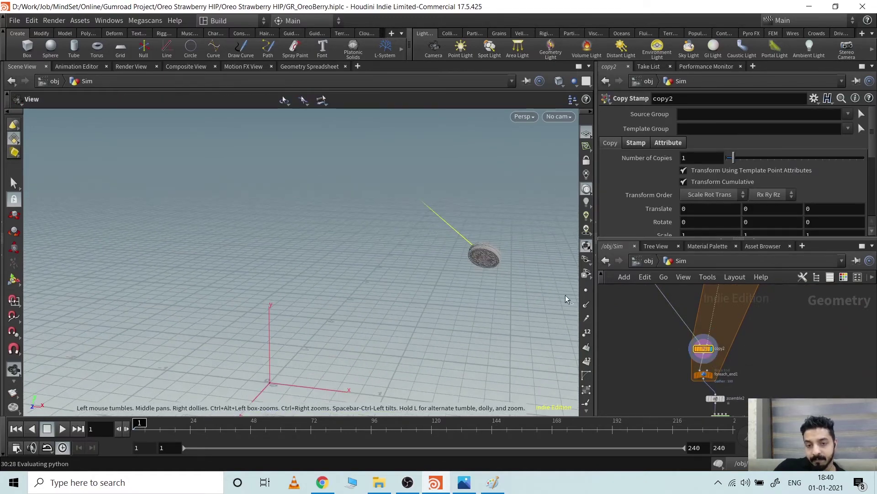
{"action": "scroll", "coordinate": [586, 381], "scroll_direction": "down", "scroll_amount": 5}
{"action": "left_click", "coordinate": [586, 352]}
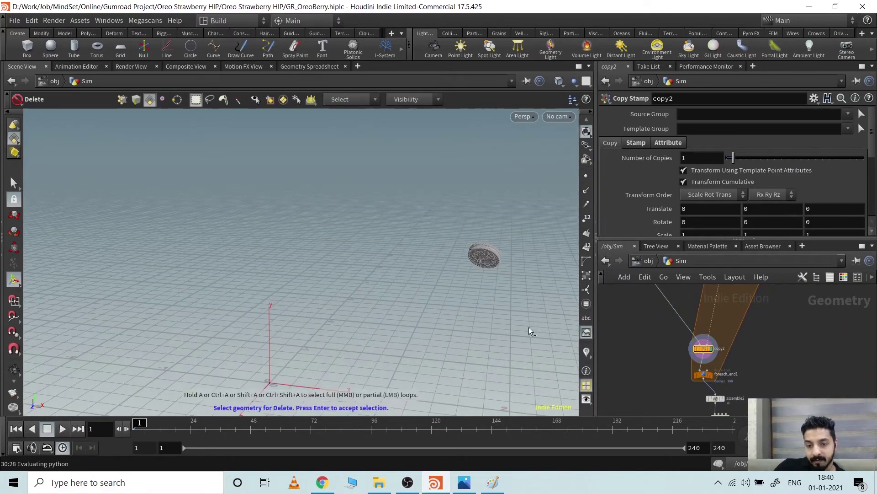
{"action": "scroll", "coordinate": [487, 254], "scroll_direction": "up", "scroll_amount": 3, "text": "alt"}
{"action": "left_click_drag", "start_coordinate": [488, 254], "coordinate": [472, 314], "text": "alt"}
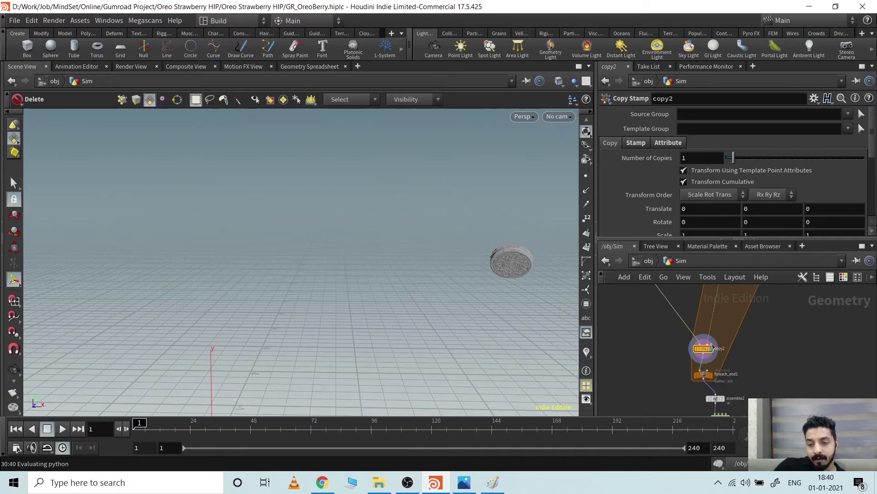
Trace the connections from switch1 and the for-each begin nodes through copy2 to foreach_end1
{"action": "scroll", "coordinate": [635, 346], "scroll_direction": "down", "scroll_amount": 3}
{"action": "middle_click_drag", "start_coordinate": [635, 340], "coordinate": [649, 375]}
{"action": "mouse_move", "coordinate": [696, 338]}
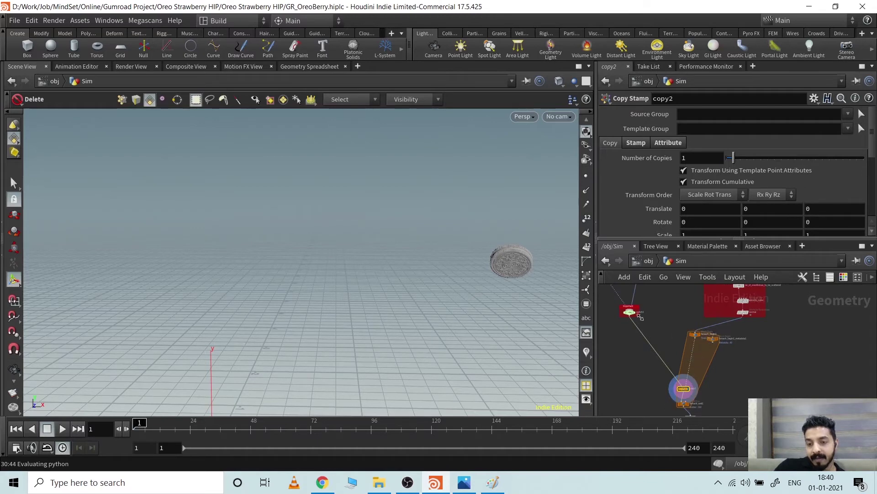
{"action": "mouse_move", "coordinate": [632, 318]}
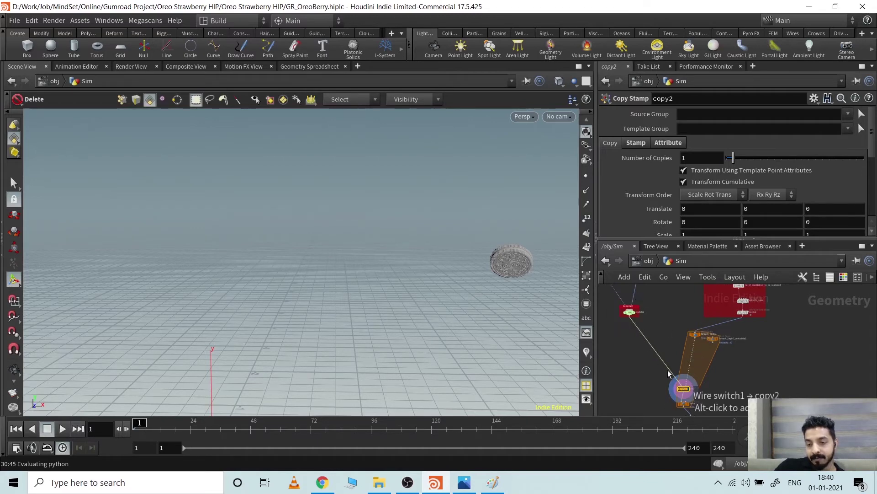
{"action": "scroll", "coordinate": [666, 403], "scroll_direction": "up", "scroll_amount": 3}
{"action": "middle_click_drag", "start_coordinate": [665, 404], "coordinate": [636, 359]}
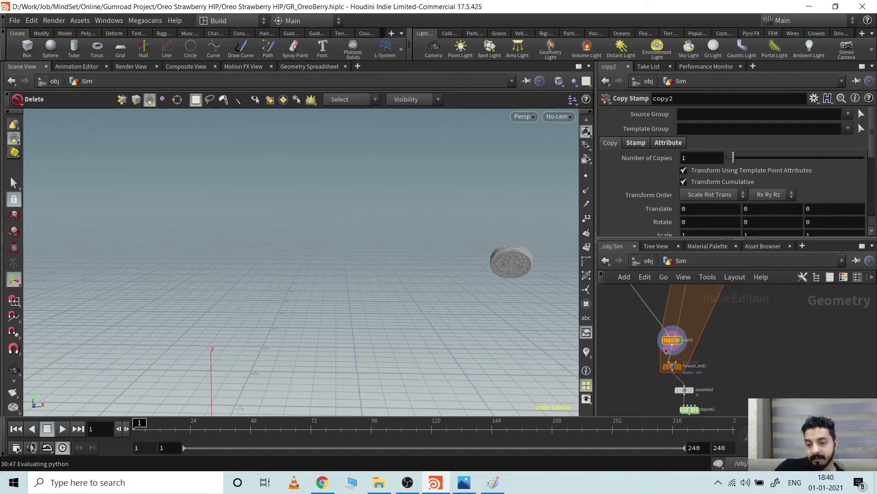
{"action": "mouse_move", "coordinate": [674, 344]}
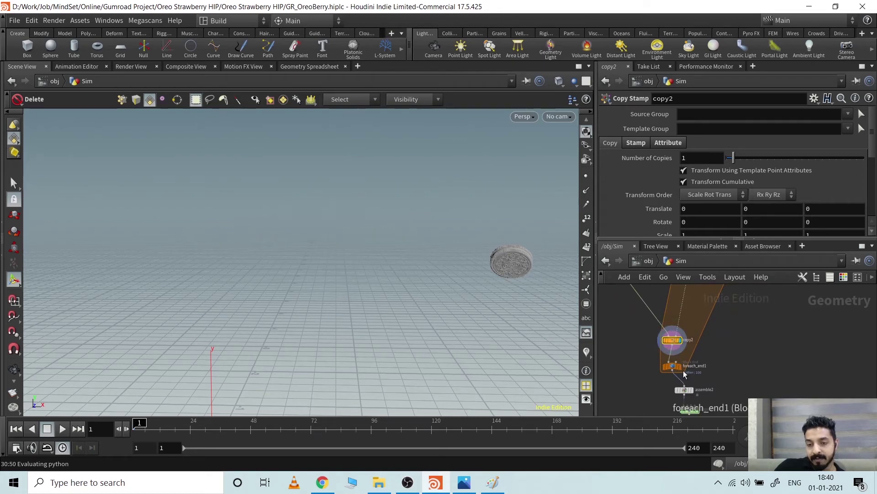
{"action": "mouse_move", "coordinate": [684, 372]}
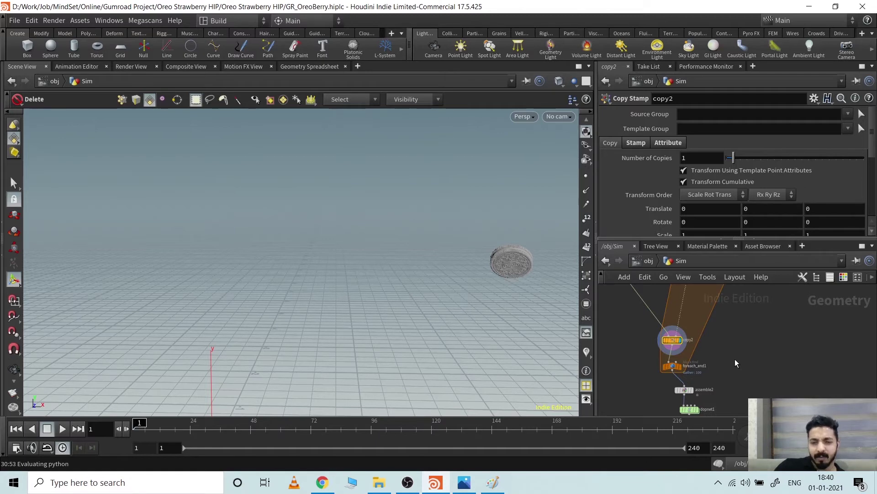
Display the output of foreach_end1 and view the gathered Oreo and strawberry copies from above
{"action": "middle_click_drag", "start_coordinate": [757, 325], "coordinate": [778, 302]}
{"action": "scroll", "coordinate": [745, 351], "scroll_direction": "up", "scroll_amount": 2}
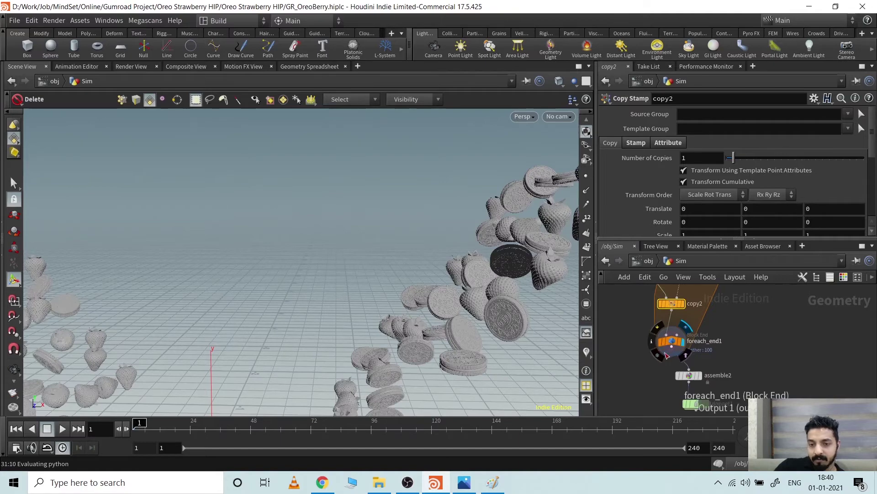
{"action": "scroll", "coordinate": [478, 313], "scroll_direction": "down", "scroll_amount": 3}
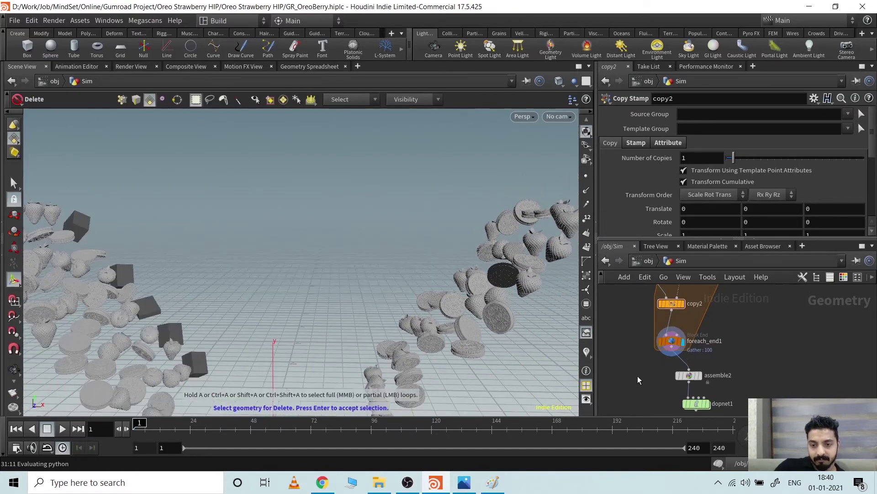
{"action": "left_click_drag", "start_coordinate": [382, 331], "coordinate": [339, 349], "text": "alt"}
{"action": "middle_click_drag", "start_coordinate": [340, 349], "coordinate": [348, 348], "text": "alt"}
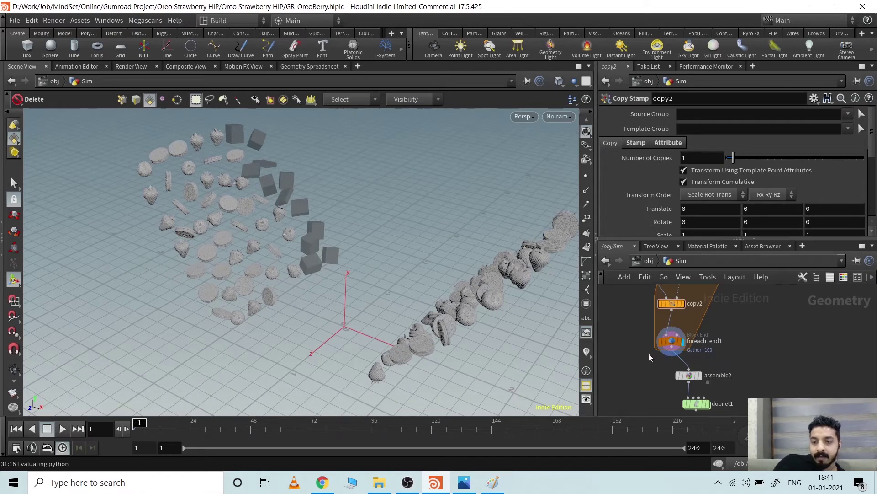
Display the output of assemble2 and show its settings
{"action": "middle_click_drag", "start_coordinate": [742, 338], "coordinate": [749, 360]}
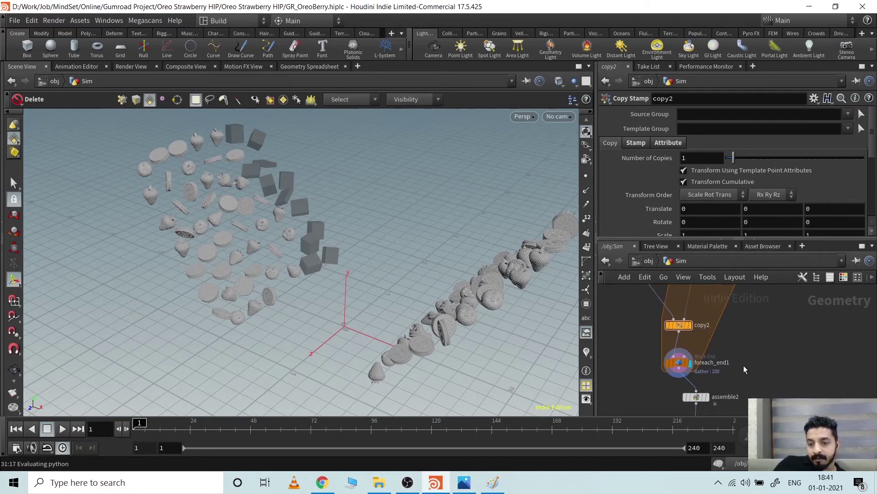
{"action": "left_click", "coordinate": [708, 397]}
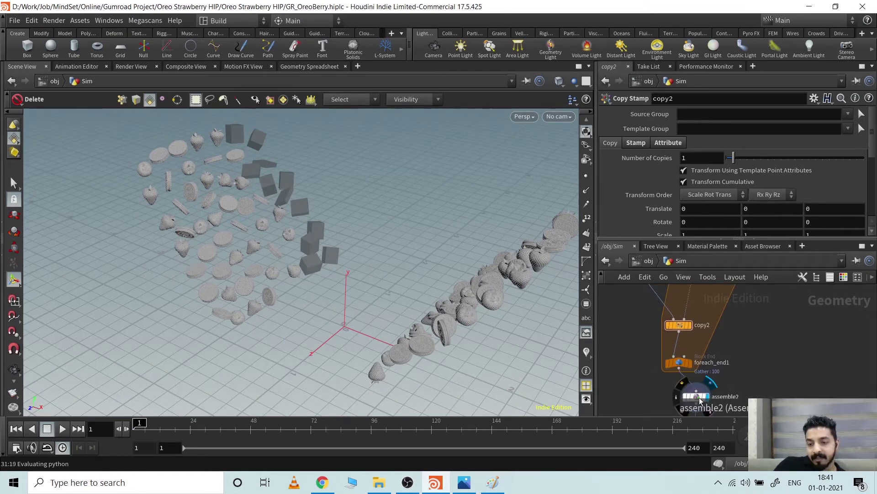
{"action": "left_click", "coordinate": [700, 398]}
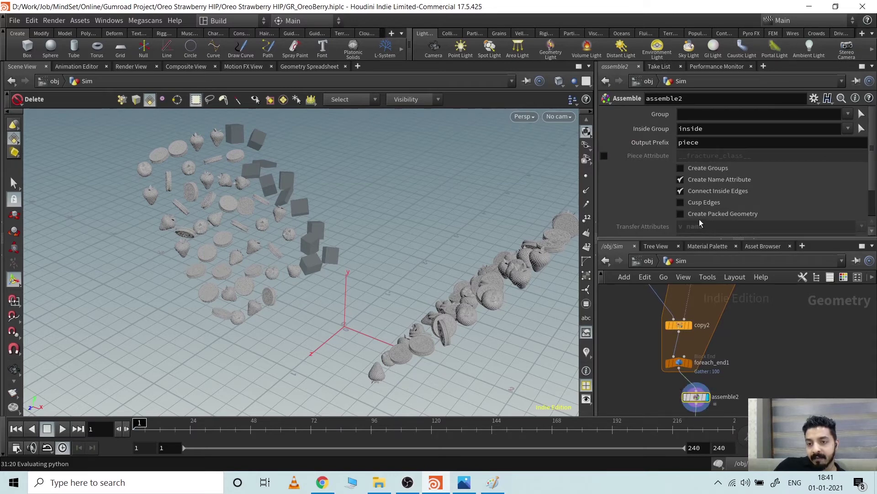
Inspect the stamp settings of copy2, including the Pack Geometry Before Copying option
{"action": "middle_click_drag", "start_coordinate": [710, 337], "coordinate": [715, 362]}
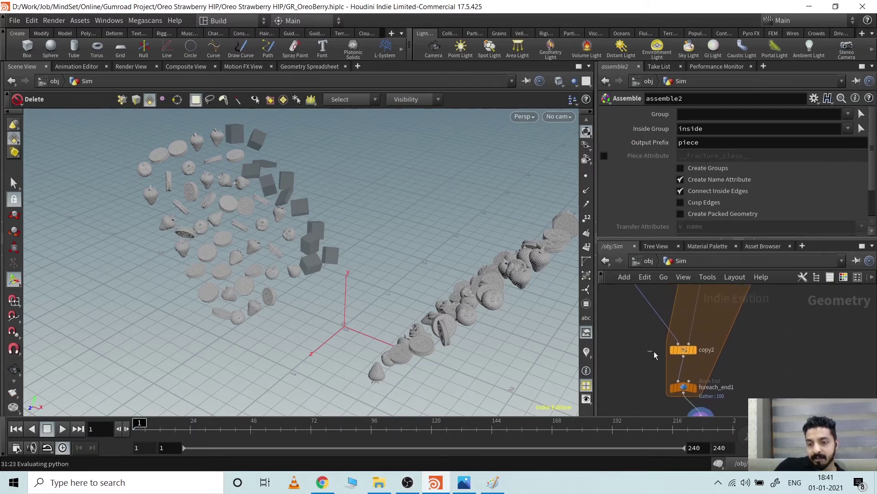
{"action": "left_click", "coordinate": [684, 350]}
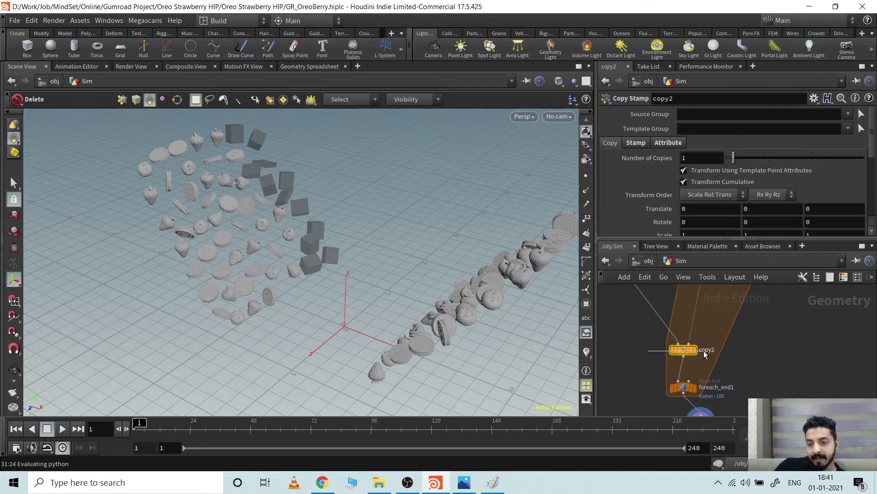
{"action": "left_click", "coordinate": [636, 143]}
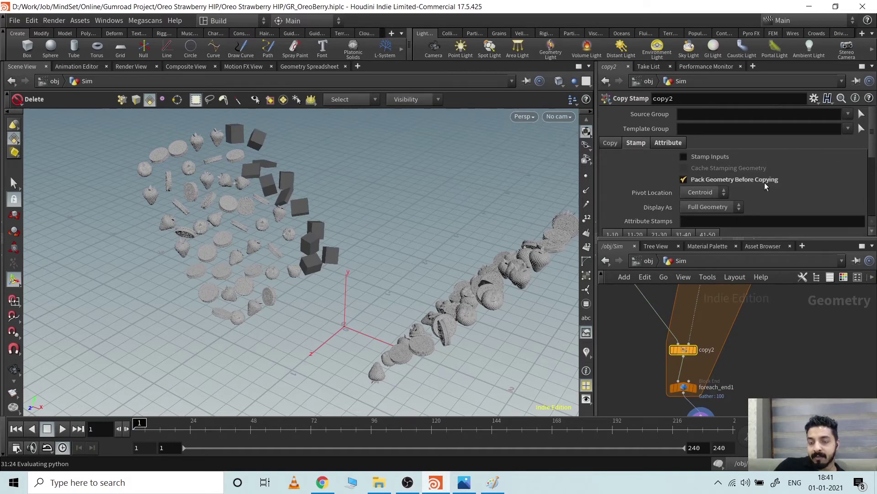
Show the attribute settings of copy2, including Use Template Point Attributes and the To Point fields
{"action": "left_click", "coordinate": [662, 143]}
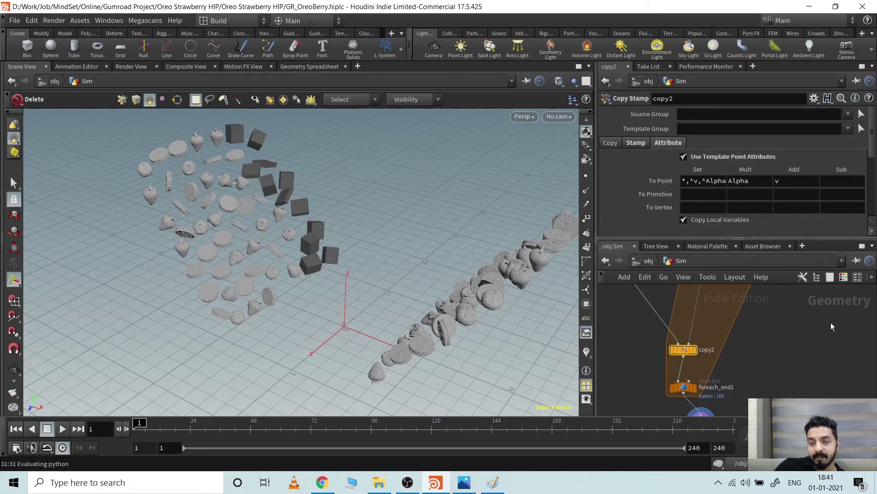
{"action": "middle_click_drag", "start_coordinate": [798, 337], "coordinate": [801, 364]}
{"action": "scroll", "coordinate": [801, 364], "scroll_direction": "down", "scroll_amount": 3}
{"action": "middle_click_drag", "start_coordinate": [728, 317], "coordinate": [691, 281]}
{"action": "scroll", "coordinate": [710, 325], "scroll_direction": "down", "scroll_amount": 2}
{"action": "scroll", "coordinate": [725, 372], "scroll_direction": "up", "scroll_amount": 3}
{"action": "middle_click_drag", "start_coordinate": [725, 377], "coordinate": [715, 335]}
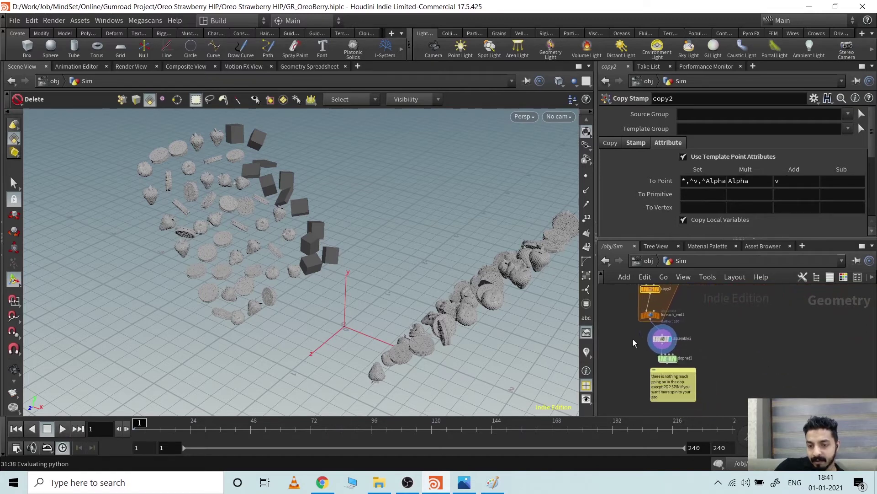
Select assemble2 below foreach_end1 and inspect its settings and node information
{"action": "left_click_drag", "start_coordinate": [628, 334], "coordinate": [700, 338]}
{"action": "middle_click_drag", "start_coordinate": [721, 320], "coordinate": [738, 369]}
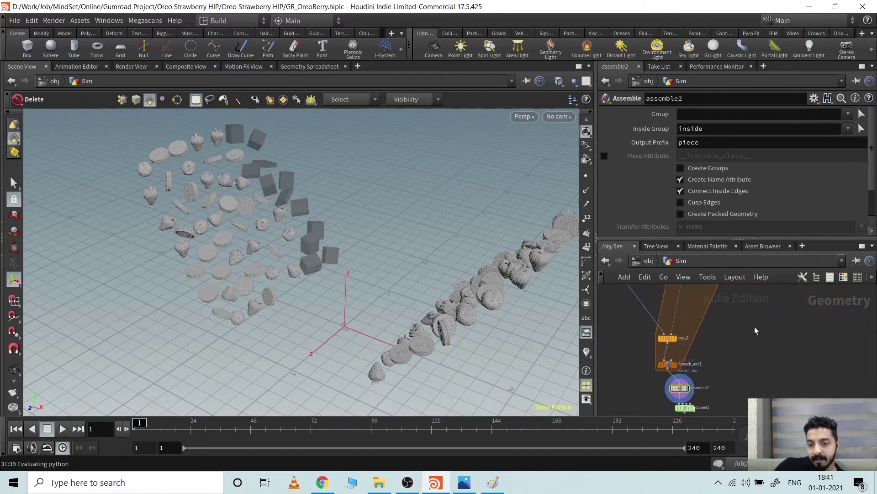
{"action": "scroll", "coordinate": [697, 376], "scroll_direction": "up", "scroll_amount": 1}
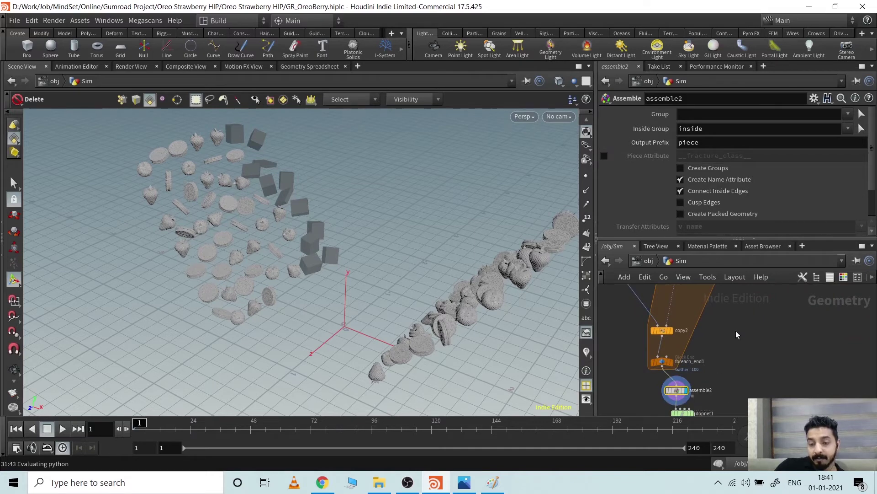
{"action": "middle_click_drag", "start_coordinate": [736, 333], "coordinate": [765, 313]}
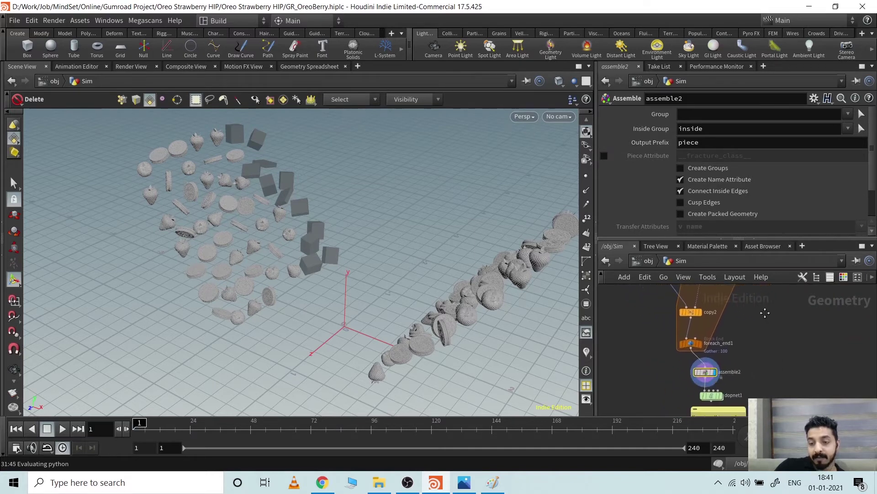
{"action": "middle_click", "coordinate": [707, 371]}
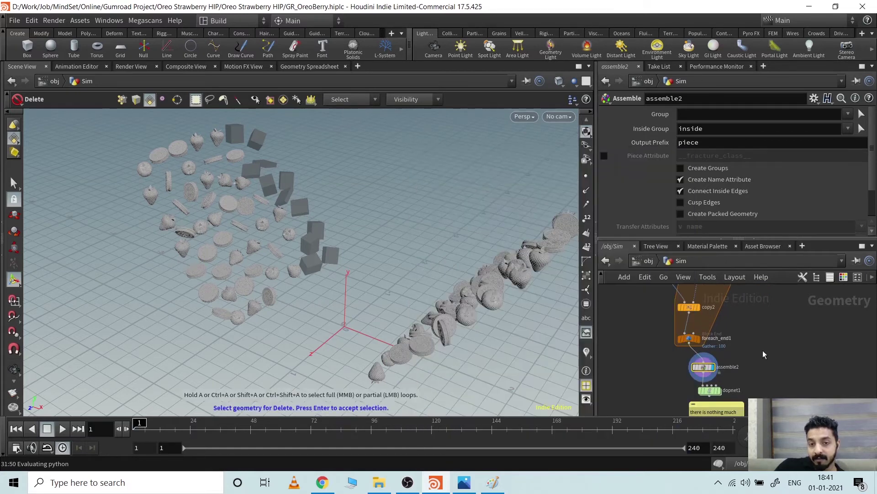
Show the settings of the scatter node no_of_oreoNstraw_to_be_scattered, including its Force Total Count
{"action": "middle_click_drag", "start_coordinate": [770, 312], "coordinate": [708, 386]}
{"action": "scroll", "coordinate": [708, 386], "scroll_direction": "down", "scroll_amount": 5}
{"action": "middle_click_drag", "start_coordinate": [745, 316], "coordinate": [731, 354]}
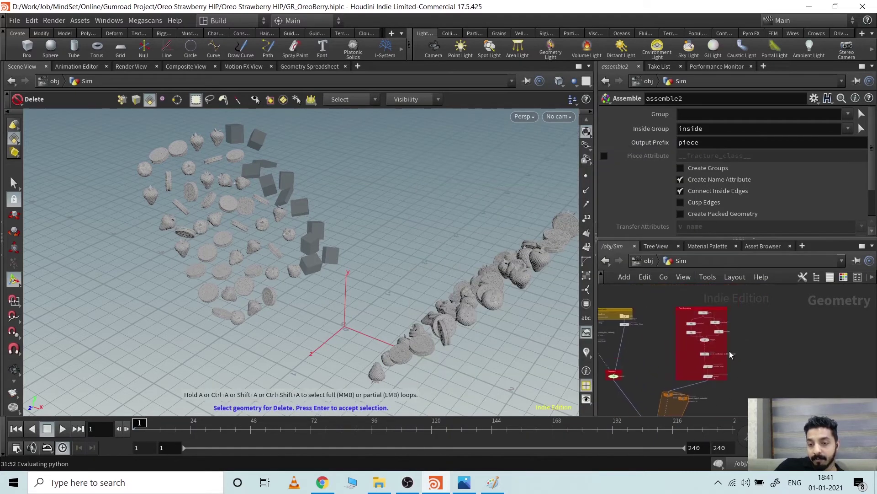
{"action": "scroll", "coordinate": [727, 352], "scroll_direction": "up", "scroll_amount": 3}
{"action": "scroll", "coordinate": [700, 354], "scroll_direction": "up", "scroll_amount": 2}
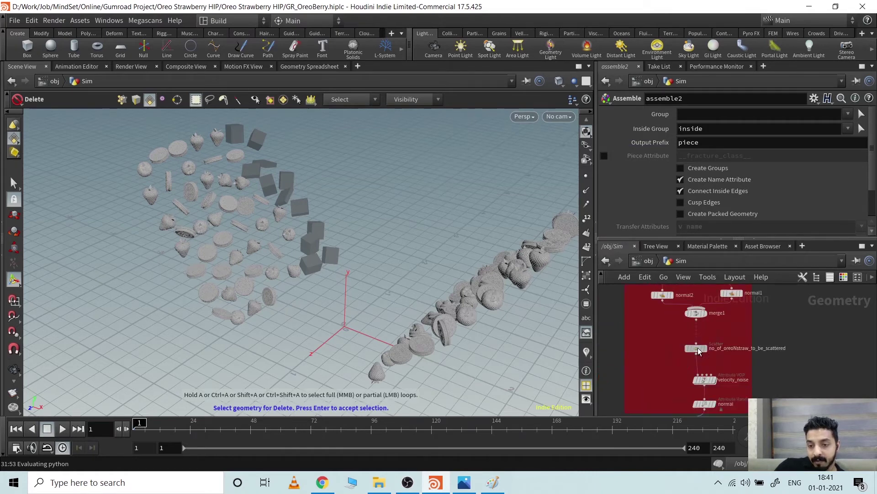
{"action": "left_click", "coordinate": [699, 350]}
Examine the gather count of foreach_end1 and the node information of assemble2
{"action": "scroll", "coordinate": [768, 351], "scroll_direction": "down", "scroll_amount": 4}
{"action": "middle_click_drag", "start_coordinate": [758, 364], "coordinate": [790, 385]}
{"action": "scroll", "coordinate": [736, 368], "scroll_direction": "up", "scroll_amount": 3}
{"action": "scroll", "coordinate": [713, 338], "scroll_direction": "up", "scroll_amount": 5}
{"action": "scroll", "coordinate": [738, 340], "scroll_direction": "down", "scroll_amount": 2}
{"action": "scroll", "coordinate": [779, 392], "scroll_direction": "up", "scroll_amount": 3}
{"action": "middle_click", "coordinate": [740, 409]}
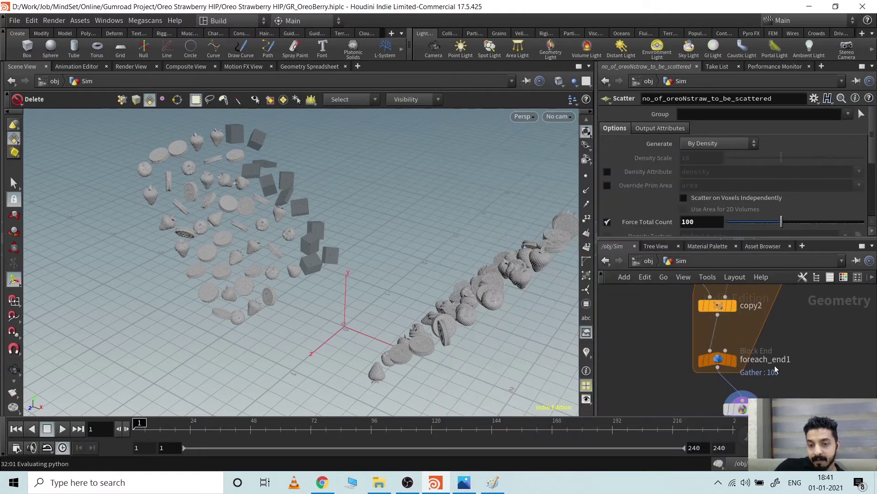
Review the strawberry and Oreo source geometry nodes at the start of the network
{"action": "scroll", "coordinate": [775, 366], "scroll_direction": "down", "scroll_amount": 2}
{"action": "middle_click_drag", "start_coordinate": [775, 365], "coordinate": [803, 391]}
{"action": "scroll", "coordinate": [820, 322], "scroll_direction": "down", "scroll_amount": 2}
{"action": "scroll", "coordinate": [803, 359], "scroll_direction": "down", "scroll_amount": 2}
{"action": "middle_click_drag", "start_coordinate": [803, 354], "coordinate": [813, 388]}
{"action": "scroll", "coordinate": [748, 342], "scroll_direction": "up", "scroll_amount": 5}
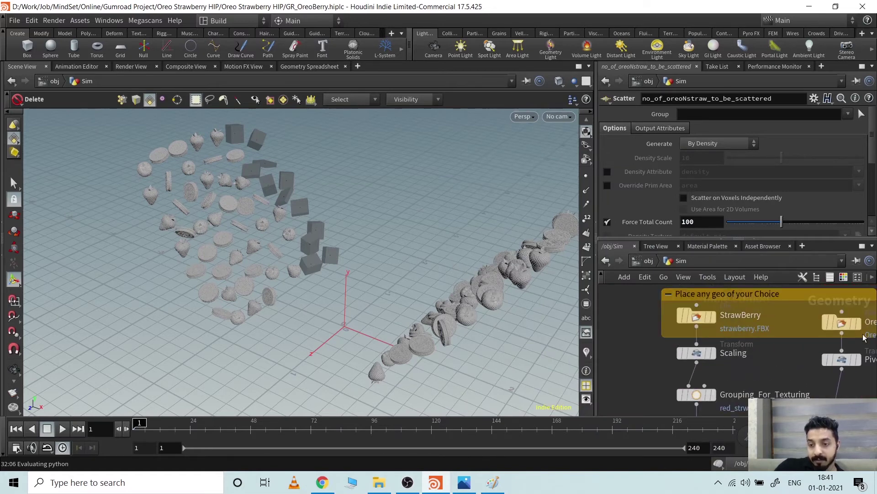
Follow the network from the source geometry past switch1 to the velocity_noise and normal nodes
{"action": "scroll", "coordinate": [800, 388], "scroll_direction": "down", "scroll_amount": 3}
{"action": "middle_click_drag", "start_coordinate": [838, 401], "coordinate": [780, 346]}
{"action": "middle_click_drag", "start_coordinate": [785, 388], "coordinate": [735, 315]}
{"action": "middle_click_drag", "start_coordinate": [766, 347], "coordinate": [732, 286]}
{"action": "middle_click_drag", "start_coordinate": [726, 333], "coordinate": [668, 360]}
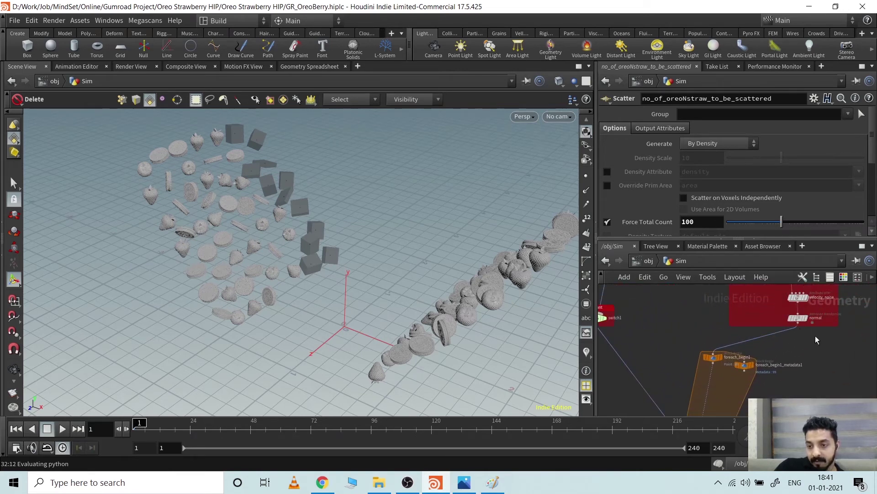
{"action": "scroll", "coordinate": [788, 311], "scroll_direction": "up", "scroll_amount": 2}
{"action": "middle_click_drag", "start_coordinate": [785, 383], "coordinate": [766, 417]}
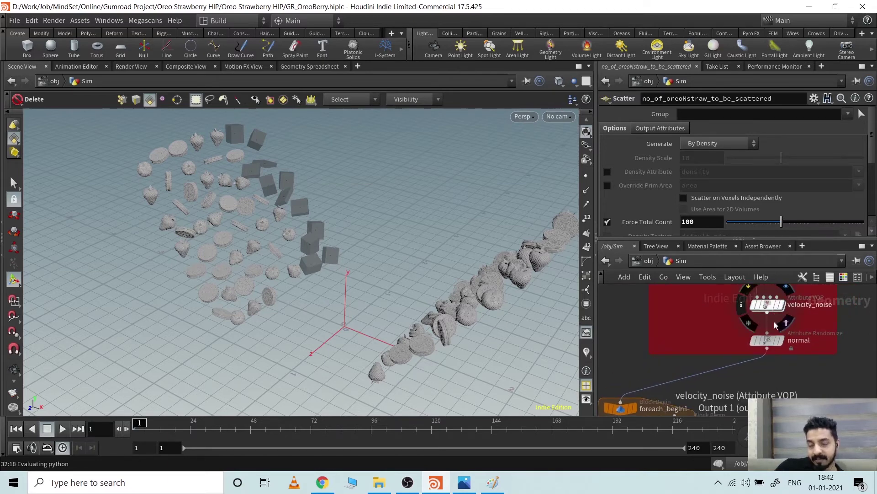
Show the Block Begin settings of foreach_begin1
{"action": "middle_click_drag", "start_coordinate": [767, 393], "coordinate": [807, 315]}
{"action": "middle_click_drag", "start_coordinate": [780, 391], "coordinate": [808, 345]}
{"action": "scroll", "coordinate": [809, 353], "scroll_direction": "down", "scroll_amount": 3}
{"action": "mouse_move", "coordinate": [792, 374]}
{"action": "middle_mouse_down"}
{"action": "mouse_move", "coordinate": [798, 353]}
{"action": "mouse_move", "coordinate": [790, 359]}
{"action": "middle_mouse_up"}
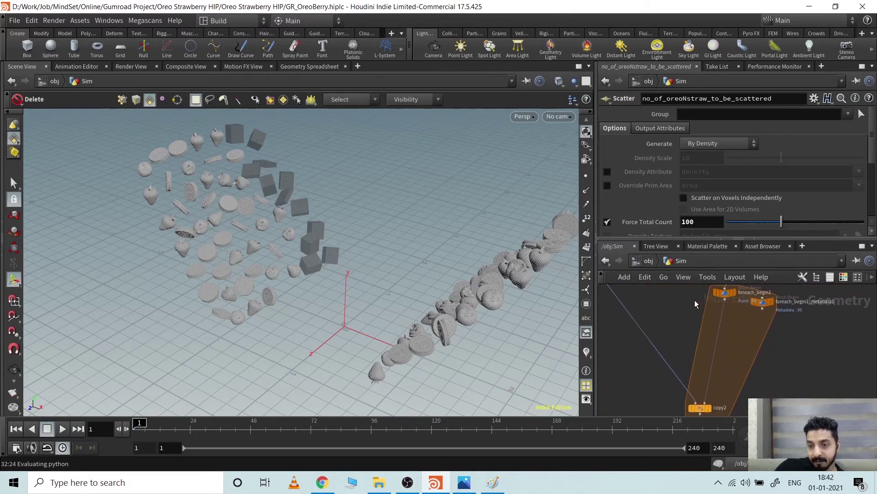
{"action": "left_click", "coordinate": [726, 293]}
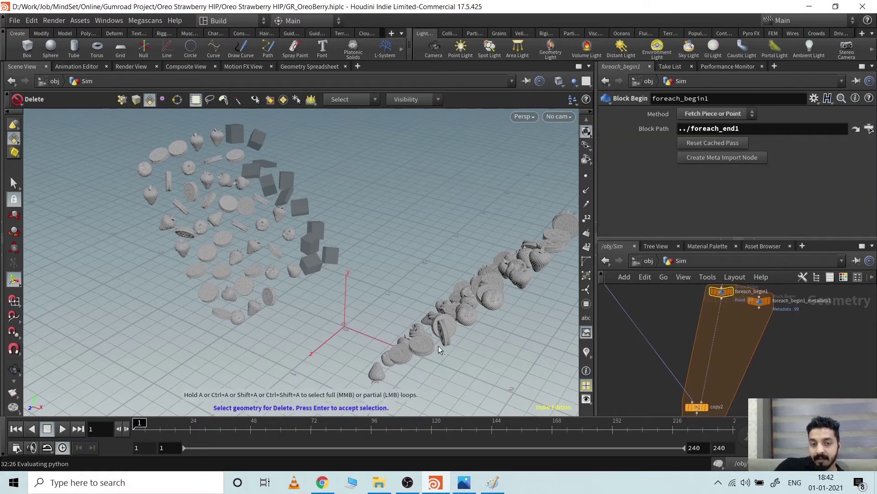
Display the output of dopnet1 and show its simulation settings
{"action": "middle_click_drag", "start_coordinate": [782, 377], "coordinate": [745, 374]}
{"action": "middle_click_drag", "start_coordinate": [755, 323], "coordinate": [750, 297]}
{"action": "middle_click_drag", "start_coordinate": [735, 368], "coordinate": [734, 296]}
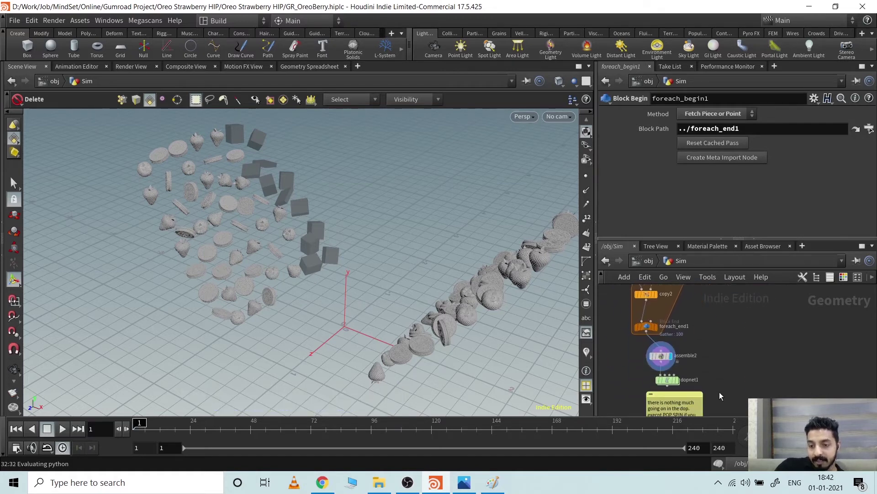
{"action": "scroll", "coordinate": [689, 403], "scroll_direction": "up", "scroll_amount": 2}
{"action": "mouse_move", "coordinate": [672, 371]}
{"action": "left_click", "coordinate": [676, 353]}
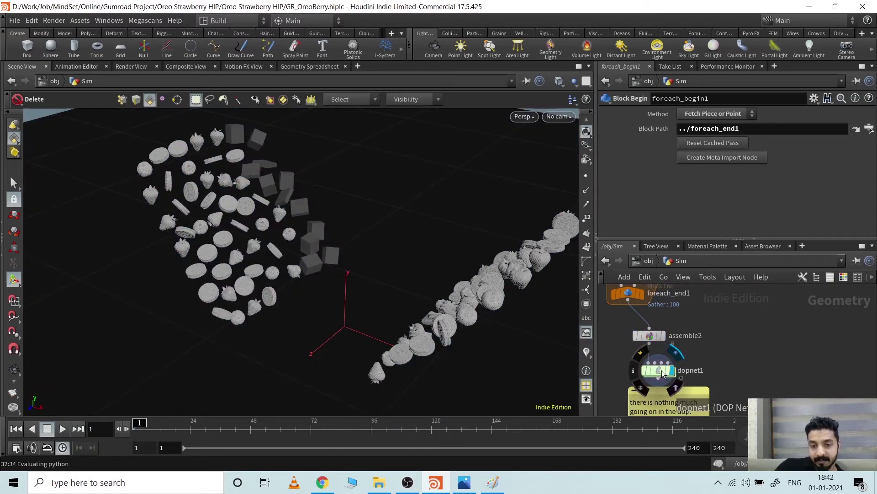
{"action": "left_click", "coordinate": [661, 372]}
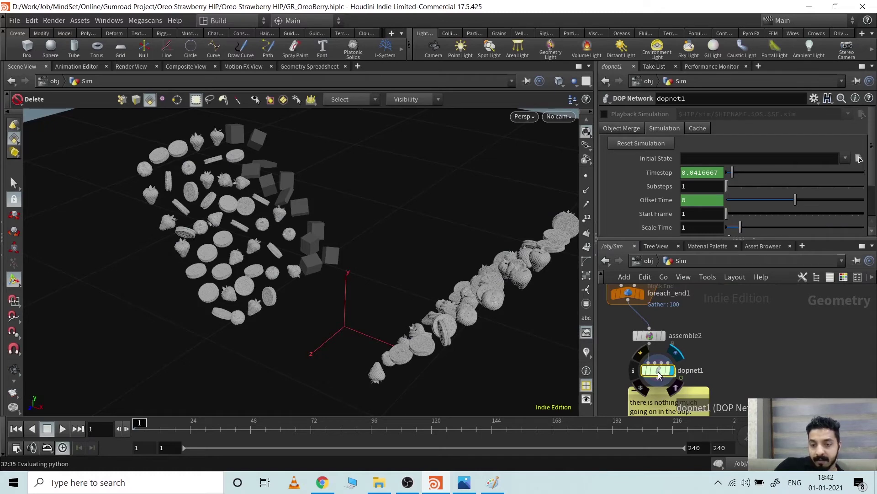
Open the dopnet1 network and view the Oreo and strawberry pieces from another angle
{"action": "middle_click_drag", "start_coordinate": [720, 364], "coordinate": [715, 323]}
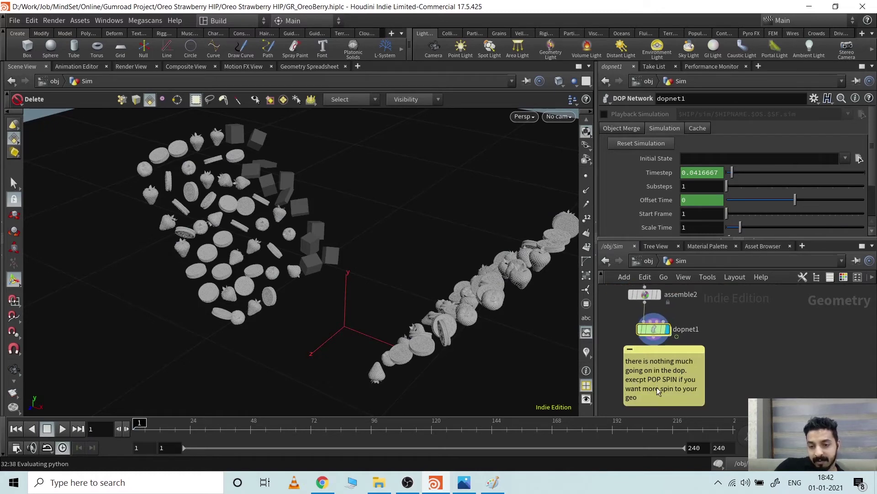
{"action": "double_click", "coordinate": [654, 332]}
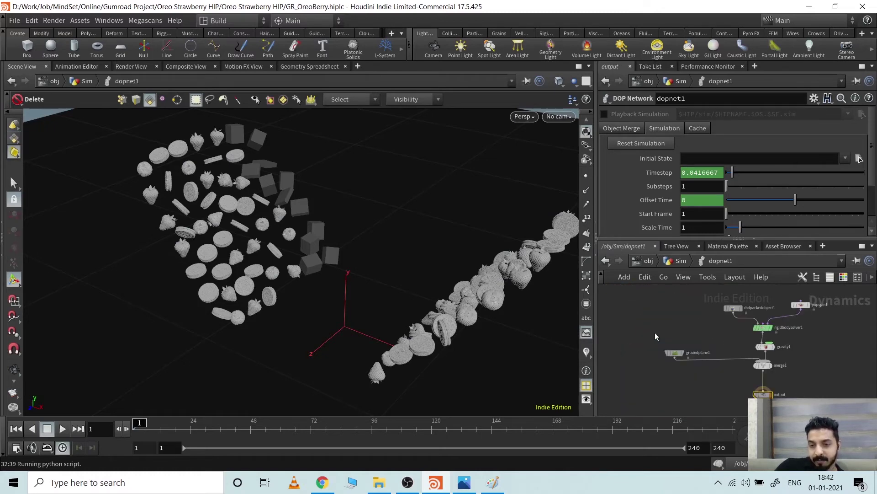
{"action": "left_click_drag", "start_coordinate": [381, 254], "coordinate": [462, 272], "text": "alt"}
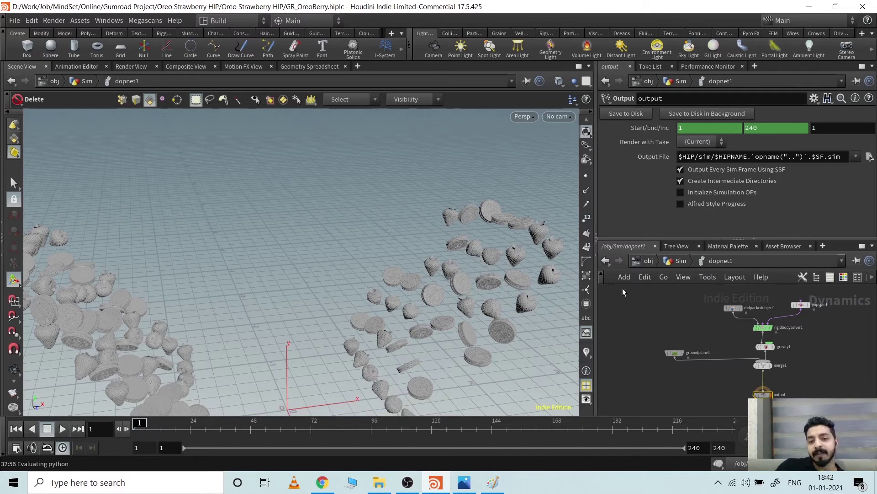
Show the spin settings of popspin1, including Spin Speed and the spinspeed VEXpression
{"action": "middle_click_drag", "start_coordinate": [704, 318], "coordinate": [630, 339]}
{"action": "scroll", "coordinate": [742, 338], "scroll_direction": "up", "scroll_amount": 3}
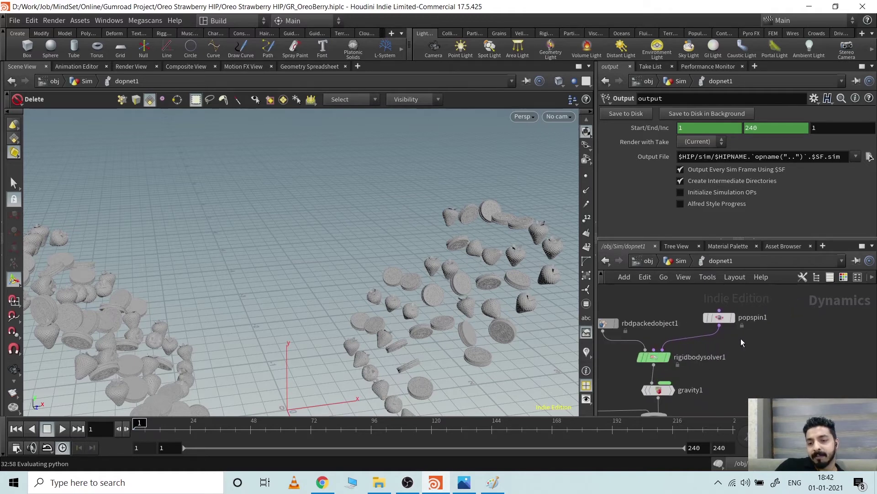
{"action": "scroll", "coordinate": [766, 350], "scroll_direction": "up", "scroll_amount": 2}
{"action": "middle_click_drag", "start_coordinate": [759, 341], "coordinate": [764, 370]}
{"action": "left_click_drag", "start_coordinate": [775, 365], "coordinate": [667, 300]}
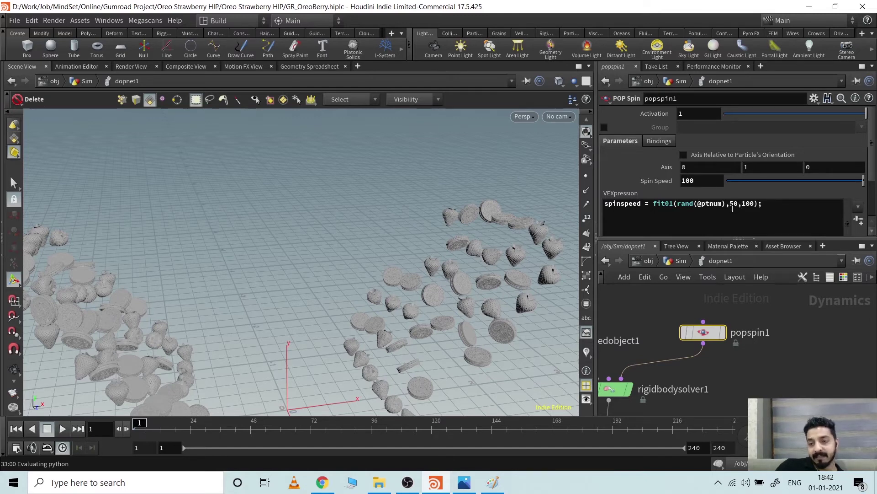
Inspect the initial state settings of rbdpackedobject1, including Inherit Velocity from Point Velocity
{"action": "scroll", "coordinate": [744, 354], "scroll_direction": "down", "scroll_amount": 5}
{"action": "middle_click_drag", "start_coordinate": [749, 370], "coordinate": [790, 370]}
{"action": "scroll", "coordinate": [736, 334], "scroll_direction": "up", "scroll_amount": 3}
{"action": "left_click", "coordinate": [672, 321]}
{"action": "scroll", "coordinate": [747, 215], "scroll_direction": "down", "scroll_amount": 3}
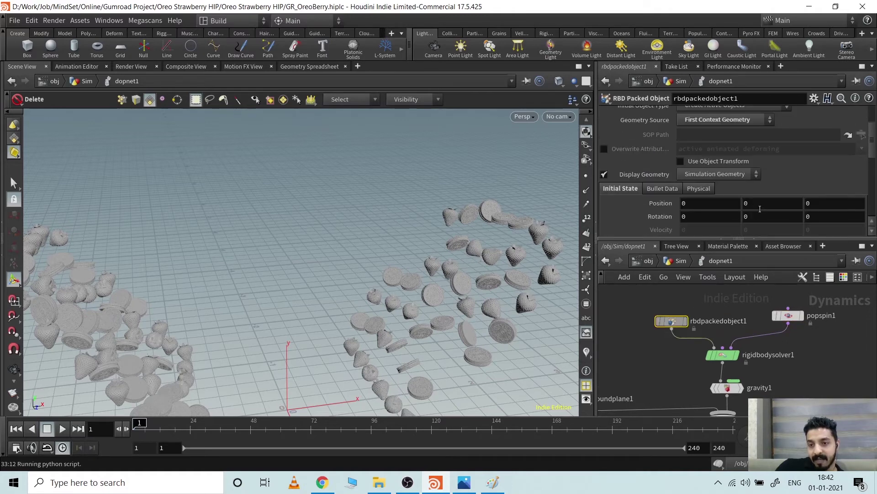
{"action": "scroll", "coordinate": [768, 173], "scroll_direction": "down", "scroll_amount": 1}
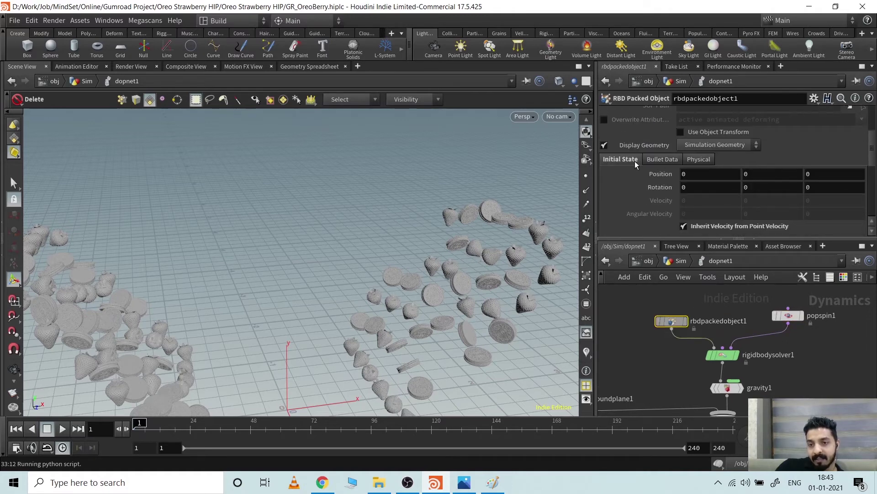
{"action": "scroll", "coordinate": [626, 194], "scroll_direction": "down", "scroll_amount": 1}
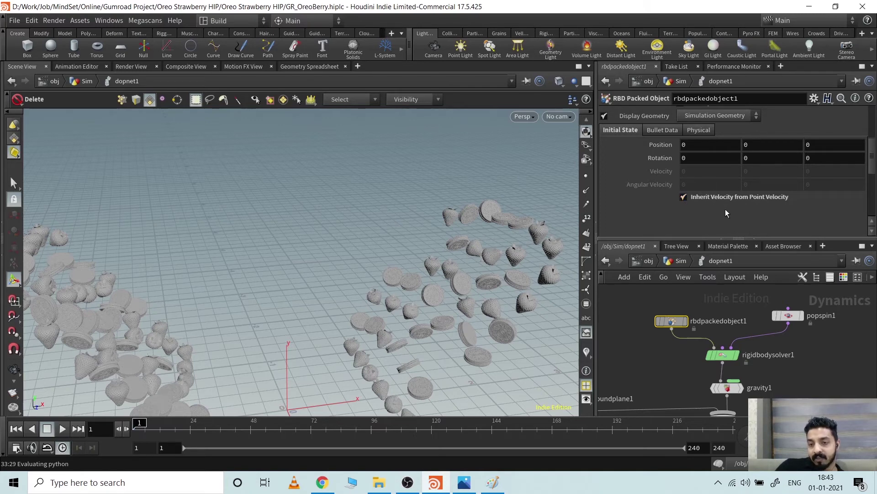
Leave dopnet1, review the Sim network and return to the object level with the Sim and Final geometry
{"action": "left_click", "coordinate": [681, 261]}
{"action": "middle_click_drag", "start_coordinate": [748, 383], "coordinate": [749, 411]}
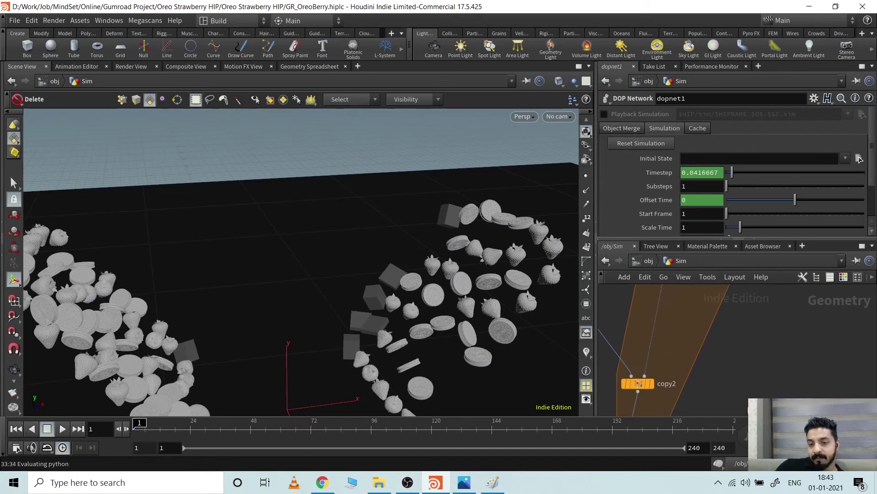
{"action": "middle_click_drag", "start_coordinate": [773, 297], "coordinate": [782, 397]}
{"action": "middle_click_drag", "start_coordinate": [804, 293], "coordinate": [759, 297]}
{"action": "scroll", "coordinate": [770, 377], "scroll_direction": "down", "scroll_amount": 6}
{"action": "middle_click_drag", "start_coordinate": [752, 386], "coordinate": [750, 410]}
{"action": "scroll", "coordinate": [717, 324], "scroll_direction": "up", "scroll_amount": 5}
{"action": "middle_click_drag", "start_coordinate": [748, 344], "coordinate": [757, 389]}
{"action": "left_click", "coordinate": [648, 261]}
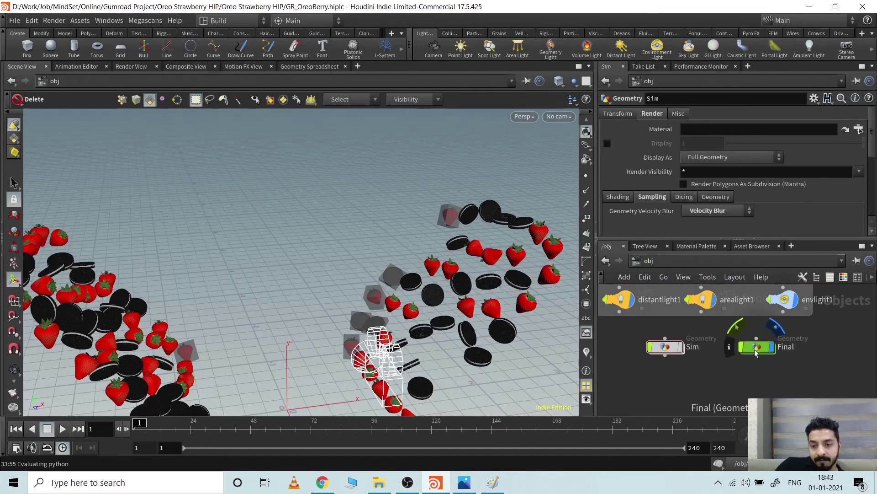
Set the update mode to Manual and show the settings of dopio2 inside the Final geometry network
{"action": "left_click", "coordinate": [718, 466]}
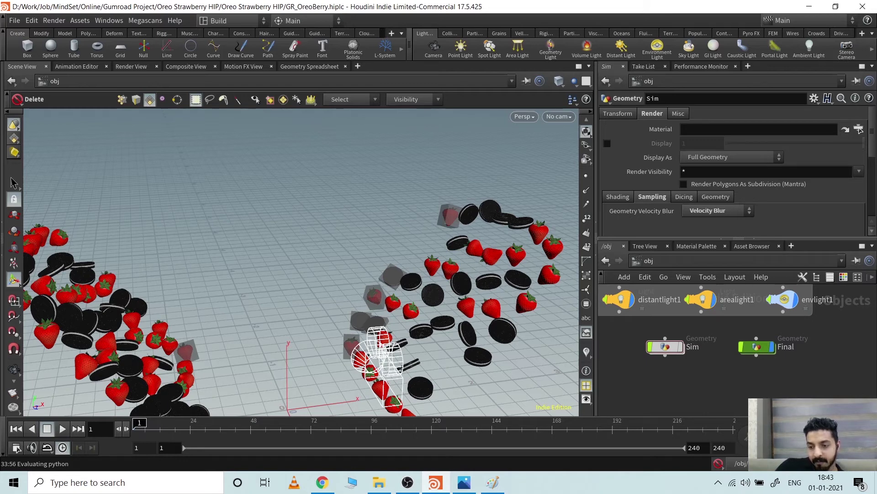
{"action": "double_click", "coordinate": [757, 349]}
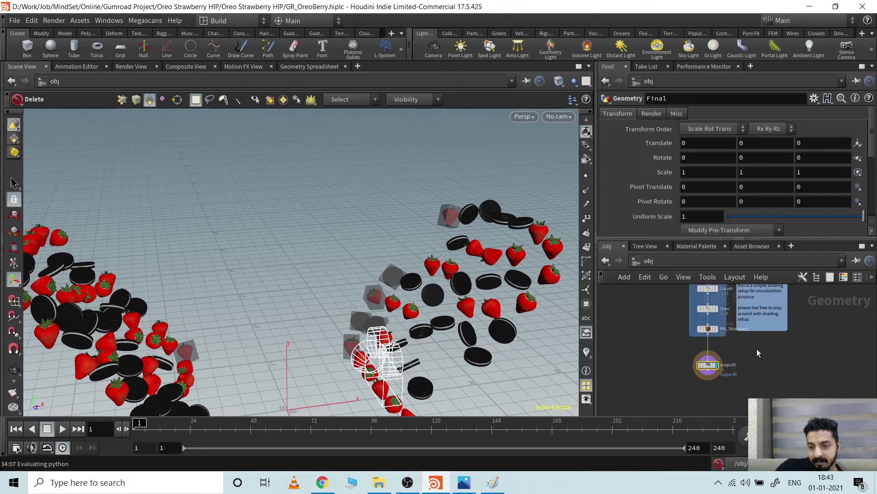
{"action": "middle_click_drag", "start_coordinate": [794, 319], "coordinate": [780, 342]}
{"action": "scroll", "coordinate": [672, 361], "scroll_direction": "up", "scroll_amount": 4}
{"action": "left_click", "coordinate": [652, 348]}
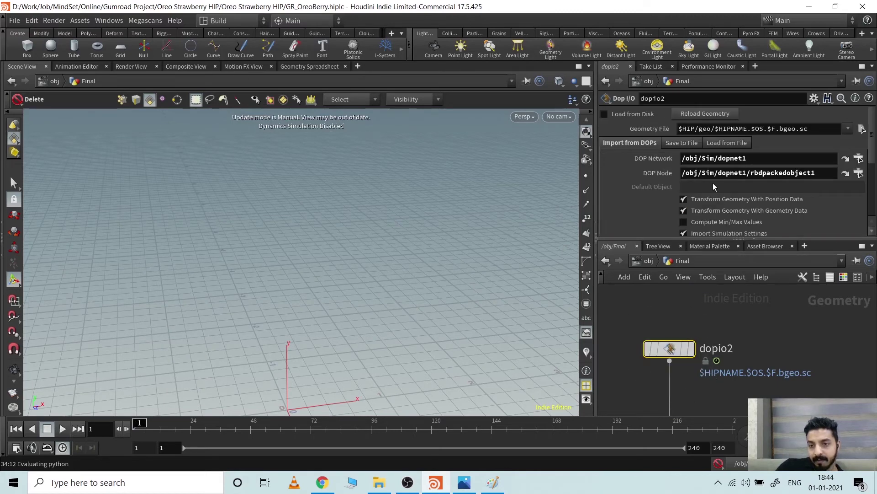
Show the settings of the Slow_Mo time shift node in the slow-motion section of the network
{"action": "scroll", "coordinate": [759, 306], "scroll_direction": "down", "scroll_amount": 4}
{"action": "middle_click_drag", "start_coordinate": [769, 342], "coordinate": [771, 323]}
{"action": "scroll", "coordinate": [772, 333], "scroll_direction": "up", "scroll_amount": 2}
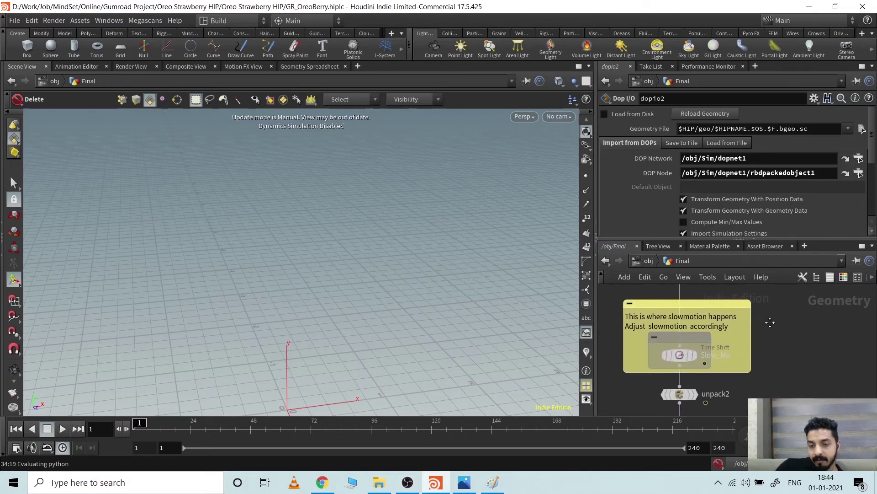
{"action": "left_click", "coordinate": [680, 356]}
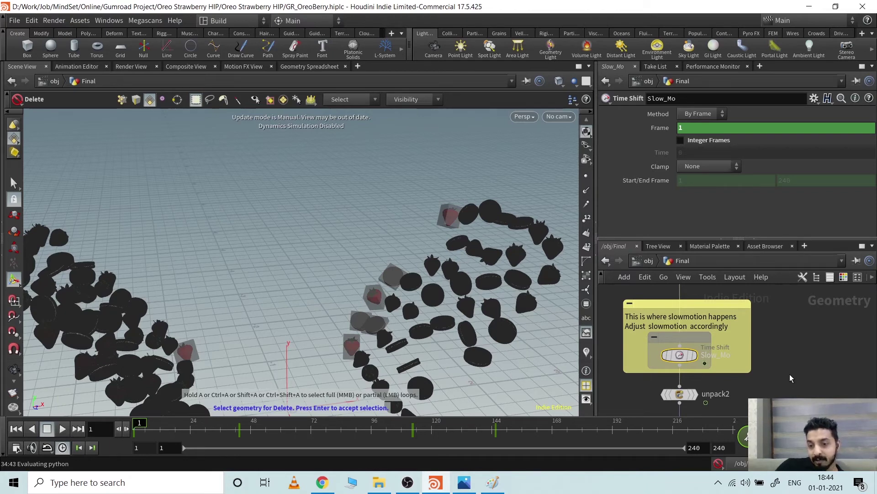
Switch to Chrome, look through the YouTube results for tabletop reel and return to Houdini
{"action": "left_click", "coordinate": [324, 482]}
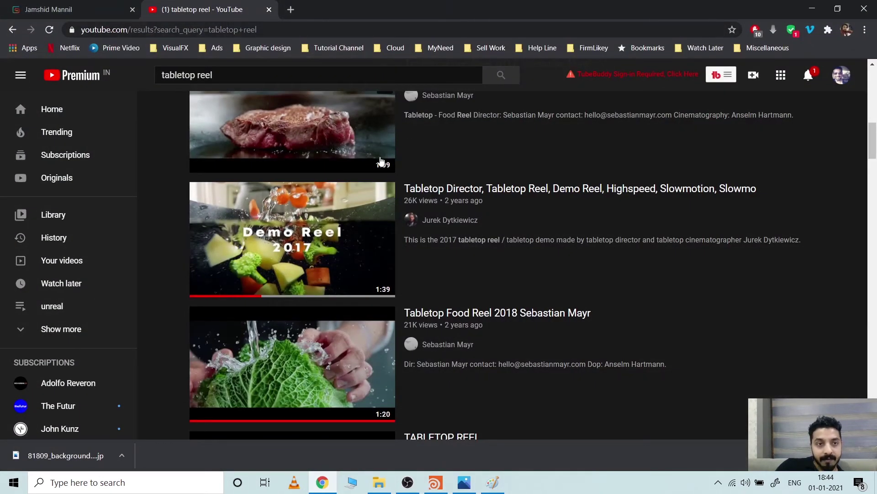
{"action": "scroll", "coordinate": [382, 232], "scroll_direction": "down", "scroll_amount": 1}
{"action": "scroll", "coordinate": [382, 233], "scroll_direction": "up", "scroll_amount": 2}
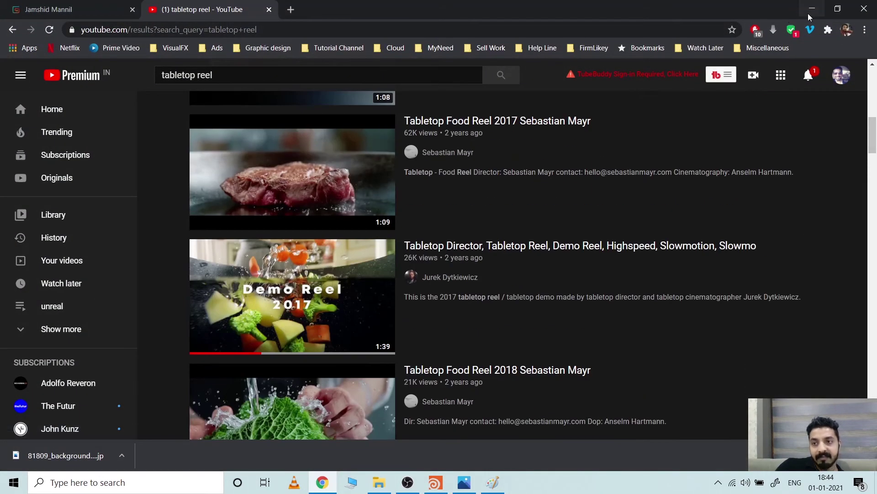
{"action": "left_click", "coordinate": [812, 10]}
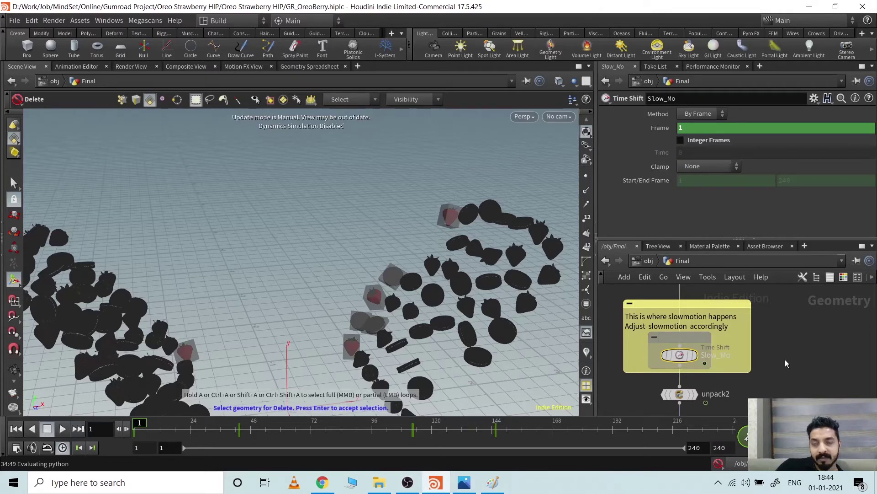
Examine the unpack2 node, the Cache_Sim_Oreo_Straw file cache and their red notes below Slow_Mo in the Final network
{"action": "scroll", "coordinate": [785, 360], "scroll_direction": "up", "scroll_amount": 2}
{"action": "middle_click_drag", "start_coordinate": [785, 359], "coordinate": [810, 326]}
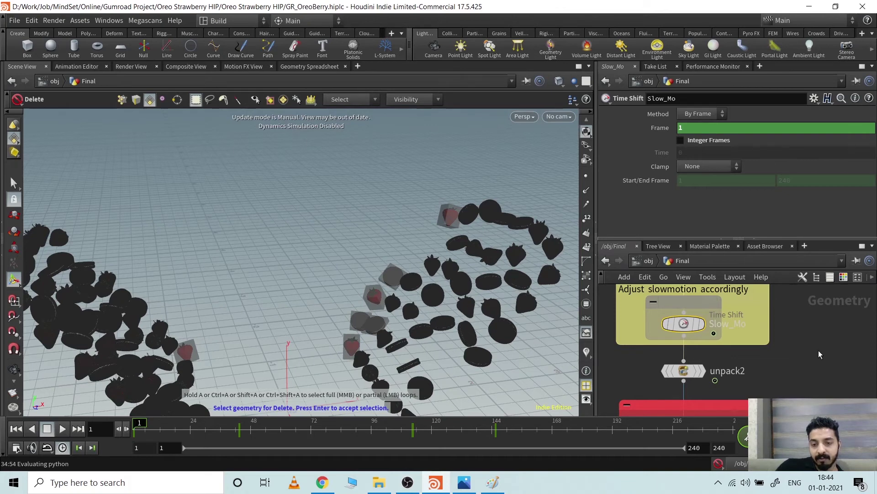
{"action": "middle_click_drag", "start_coordinate": [815, 350], "coordinate": [778, 305]}
{"action": "scroll", "coordinate": [774, 323], "scroll_direction": "down", "scroll_amount": 3}
{"action": "scroll", "coordinate": [773, 323], "scroll_direction": "up", "scroll_amount": 2}
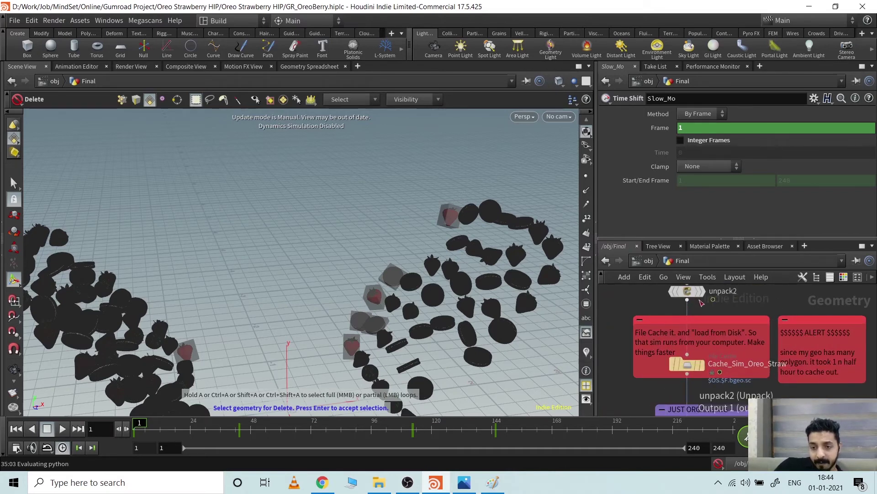
{"action": "middle_click_drag", "start_coordinate": [786, 303], "coordinate": [781, 339]}
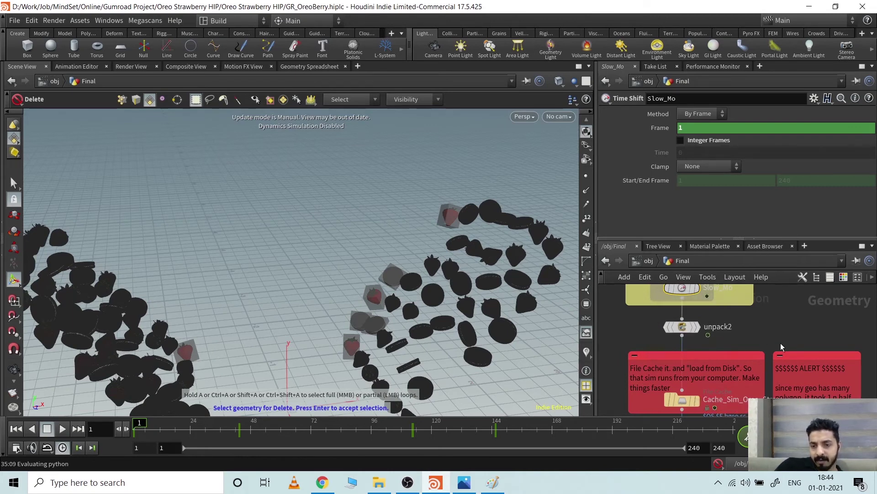
{"action": "middle_click_drag", "start_coordinate": [767, 338], "coordinate": [768, 310]}
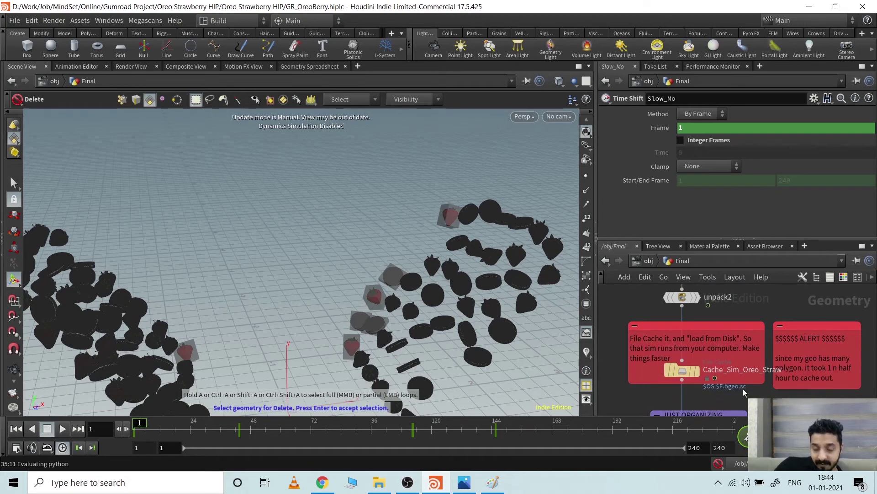
{"action": "scroll", "coordinate": [779, 398], "scroll_direction": "up", "scroll_amount": 2}
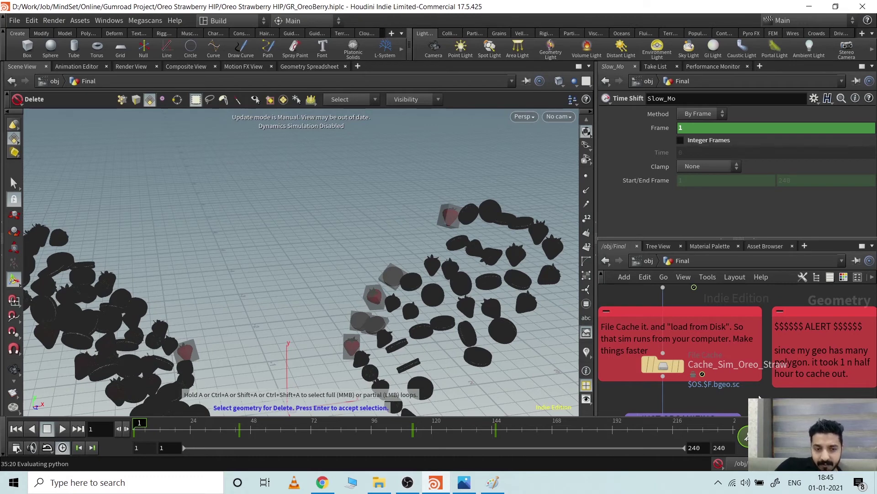
{"action": "middle_click_drag", "start_coordinate": [791, 400], "coordinate": [740, 386]}
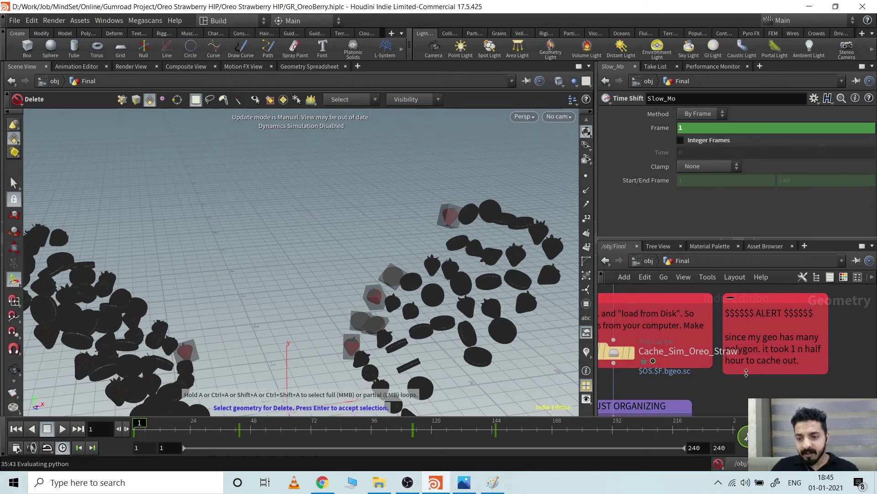
{"action": "middle_click_drag", "start_coordinate": [743, 396], "coordinate": [795, 385]}
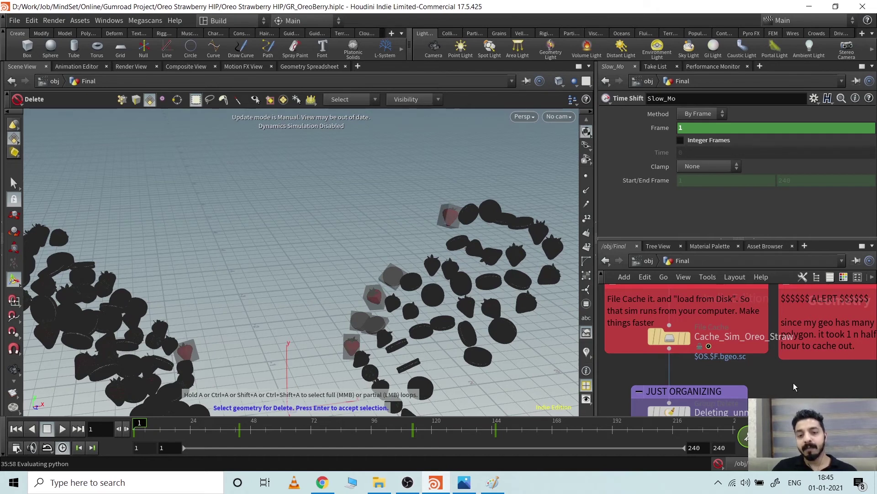
{"action": "middle_click_drag", "start_coordinate": [785, 384], "coordinate": [740, 378]}
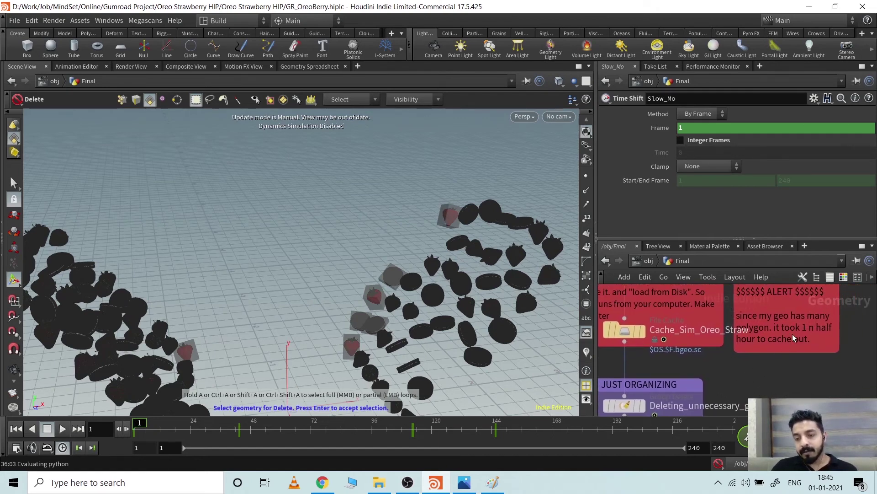
{"action": "middle_click_drag", "start_coordinate": [749, 373], "coordinate": [794, 338]}
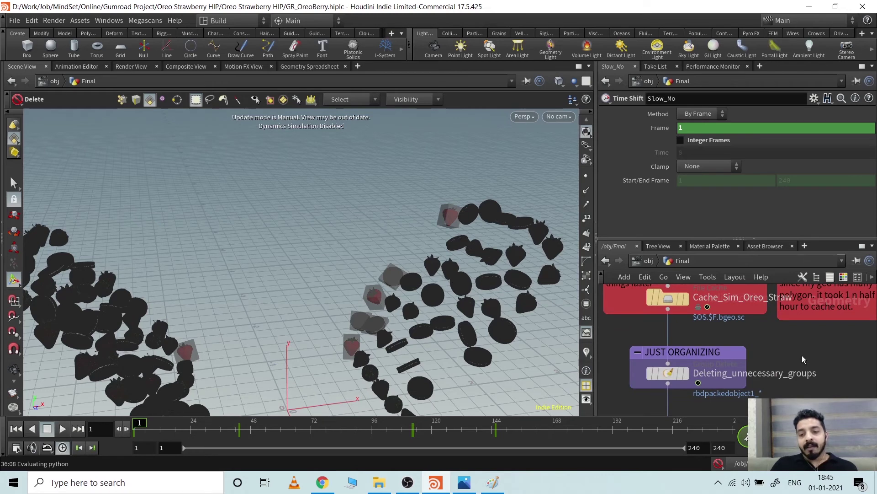
Examine the Deleting_unnecessary_groups node and the Shading section with the Cream, Oreo and strawberry material nodes
{"action": "scroll", "coordinate": [802, 355], "scroll_direction": "up", "scroll_amount": 1}
{"action": "middle_click_drag", "start_coordinate": [802, 355], "coordinate": [819, 320]}
{"action": "middle_click_drag", "start_coordinate": [810, 371], "coordinate": [841, 362]}
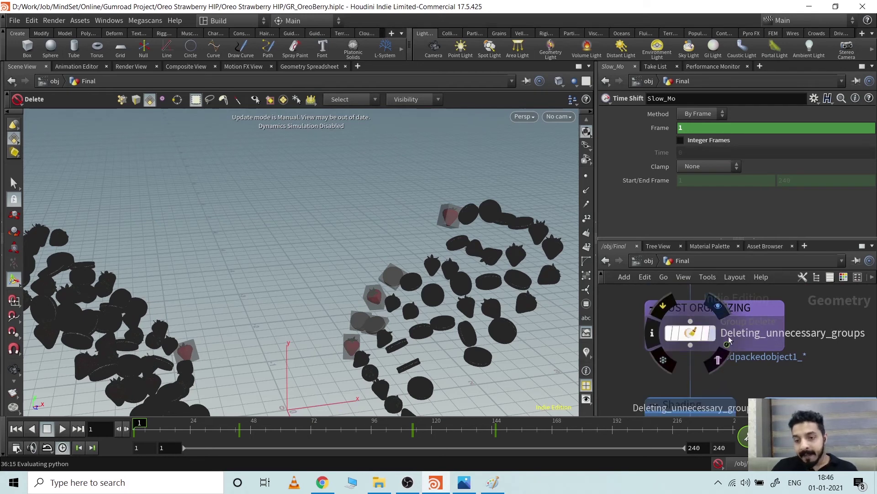
{"action": "mouse_move", "coordinate": [827, 357]}
{"action": "middle_mouse_down"}
{"action": "mouse_move", "coordinate": [807, 319]}
{"action": "mouse_move", "coordinate": [819, 365]}
{"action": "middle_mouse_up"}
{"action": "mouse_move", "coordinate": [734, 380]}
{"action": "middle_mouse_down"}
{"action": "mouse_move", "coordinate": [709, 316]}
{"action": "mouse_move", "coordinate": [724, 300]}
{"action": "middle_mouse_up"}
{"action": "scroll", "coordinate": [726, 303], "scroll_direction": "down", "scroll_amount": 3}
{"action": "scroll", "coordinate": [724, 326], "scroll_direction": "up", "scroll_amount": 2}
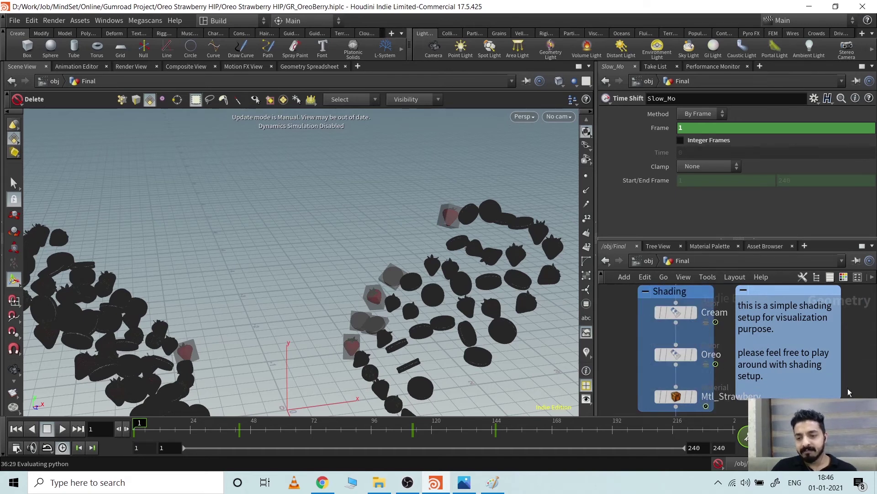
{"action": "middle_click_drag", "start_coordinate": [848, 389], "coordinate": [846, 338]}
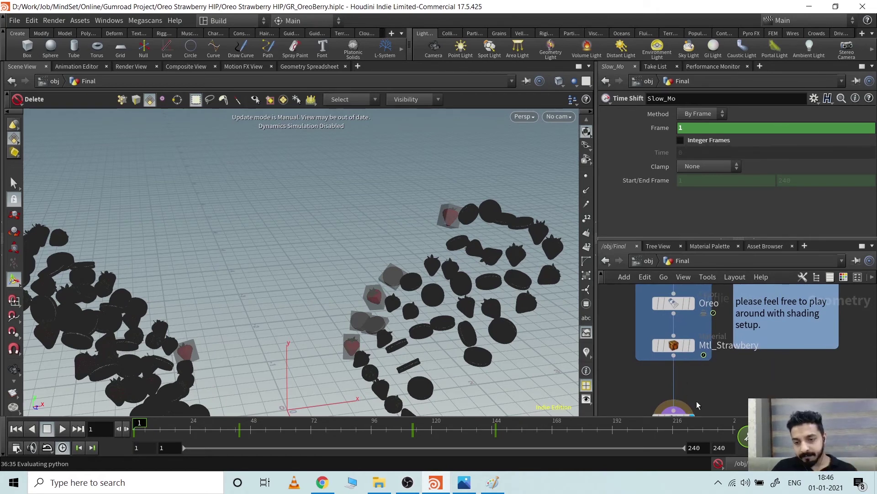
{"action": "scroll", "coordinate": [732, 385], "scroll_direction": "down", "scroll_amount": 3}
{"action": "mouse_move", "coordinate": [732, 385]}
{"action": "middle_mouse_down"}
{"action": "mouse_move", "coordinate": [719, 344]}
{"action": "mouse_move", "coordinate": [742, 385]}
{"action": "middle_mouse_up"}
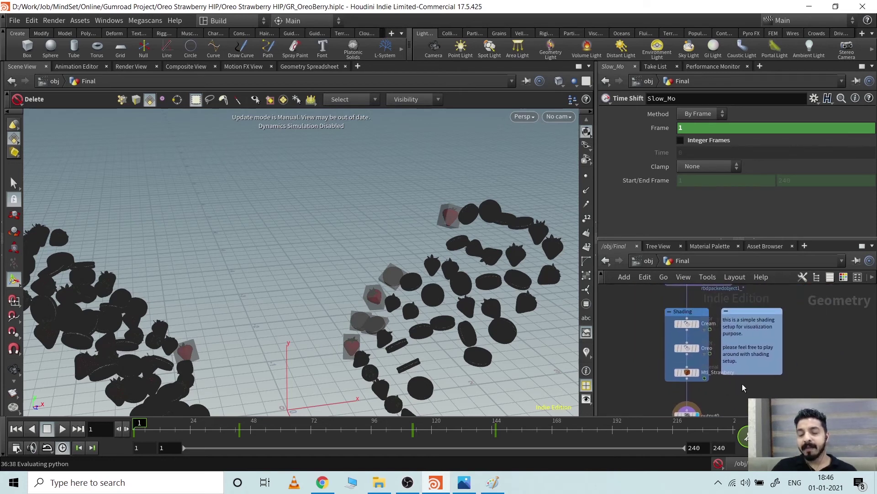
Return to the object level and open the Sim geometry network at the area above switch1
{"action": "left_click", "coordinate": [648, 262]}
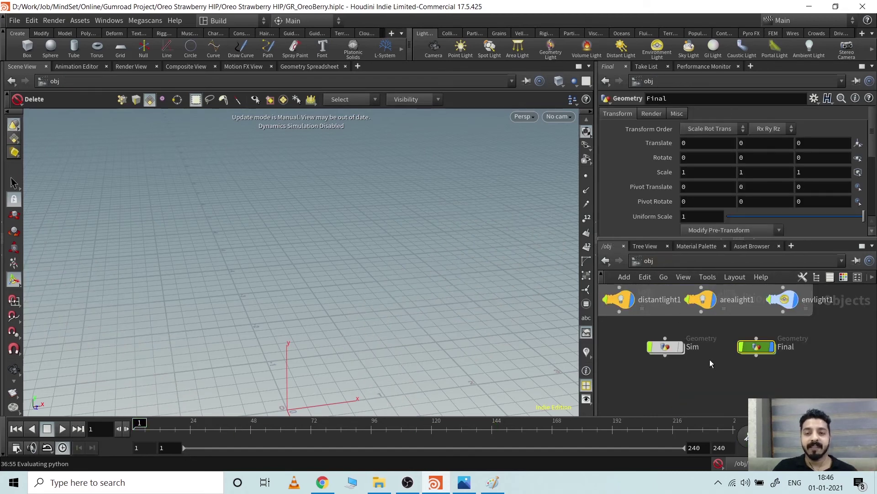
{"action": "middle_click_drag", "start_coordinate": [734, 358], "coordinate": [768, 375]}
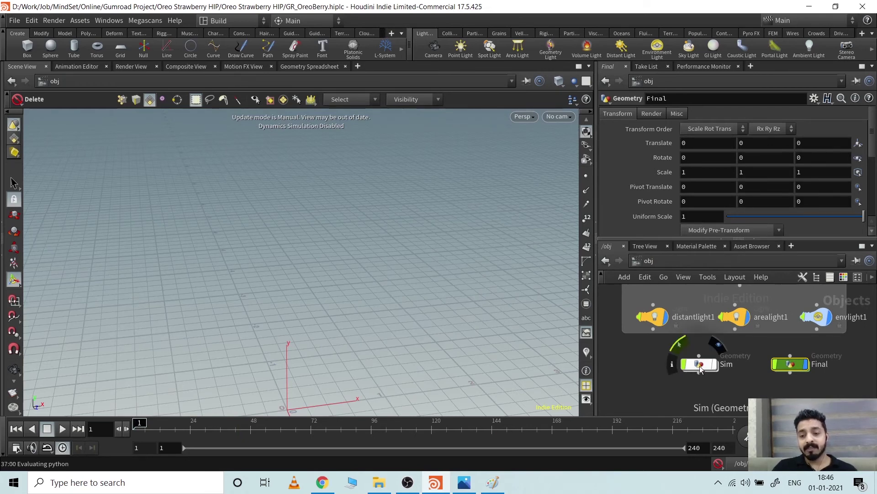
{"action": "double_click", "coordinate": [701, 368]}
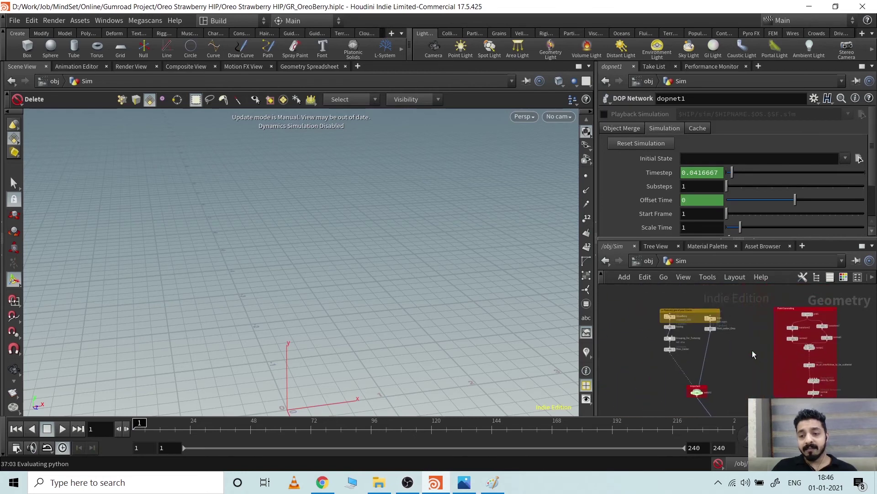
{"action": "middle_click_drag", "start_coordinate": [739, 361], "coordinate": [748, 374]}
{"action": "scroll", "coordinate": [732, 373], "scroll_direction": "up", "scroll_amount": 4}
{"action": "middle_click_drag", "start_coordinate": [708, 408], "coordinate": [754, 374]}
{"action": "scroll", "coordinate": [726, 358], "scroll_direction": "up", "scroll_amount": 1}
{"action": "scroll", "coordinate": [779, 324], "scroll_direction": "down", "scroll_amount": 2}
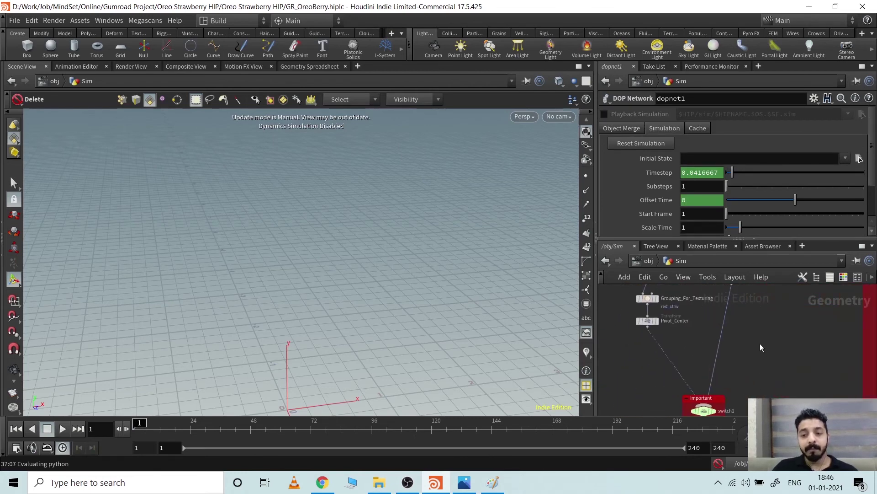
{"action": "key", "text": "Tab"}
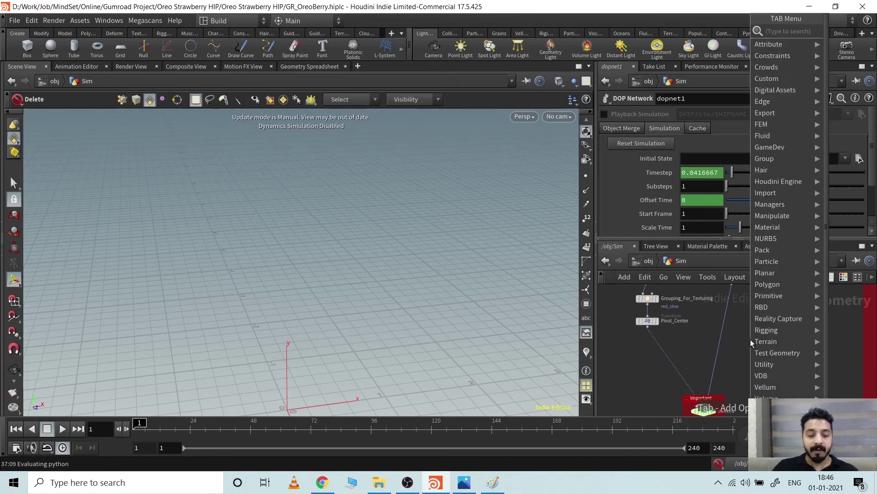
{"action": "type", "text": "fil"}
{"action": "key", "text": "Return"}
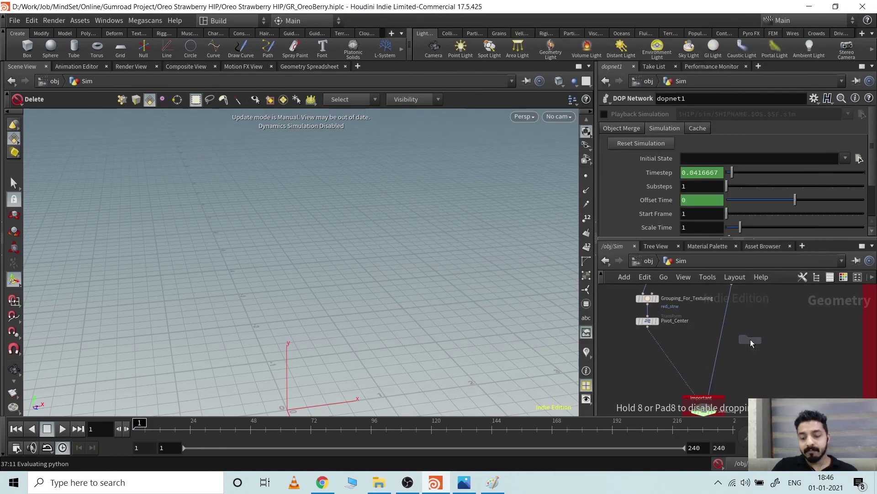
{"action": "left_click", "coordinate": [747, 343]}
{"action": "left_click_drag", "start_coordinate": [747, 335], "coordinate": [780, 343]}
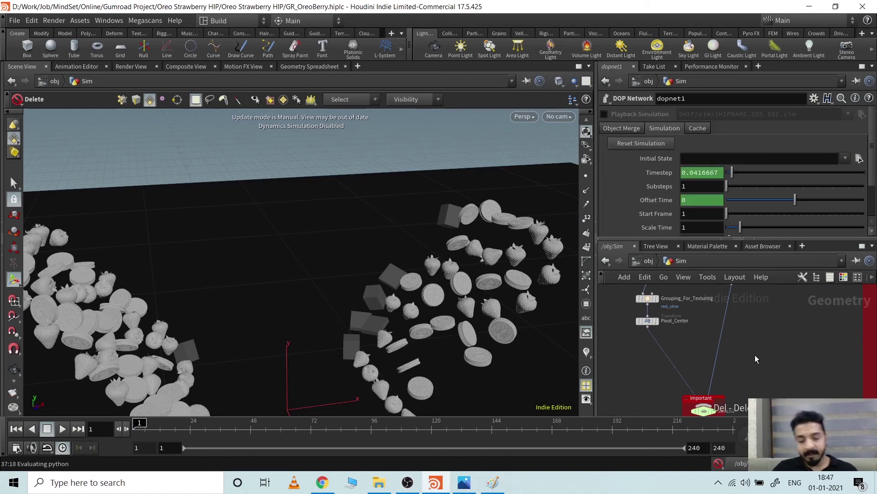
Add a Sphere node in the empty area above switch1 in the Sim network
{"action": "key", "text": "Tab"}
{"action": "type", "text": "sp"}
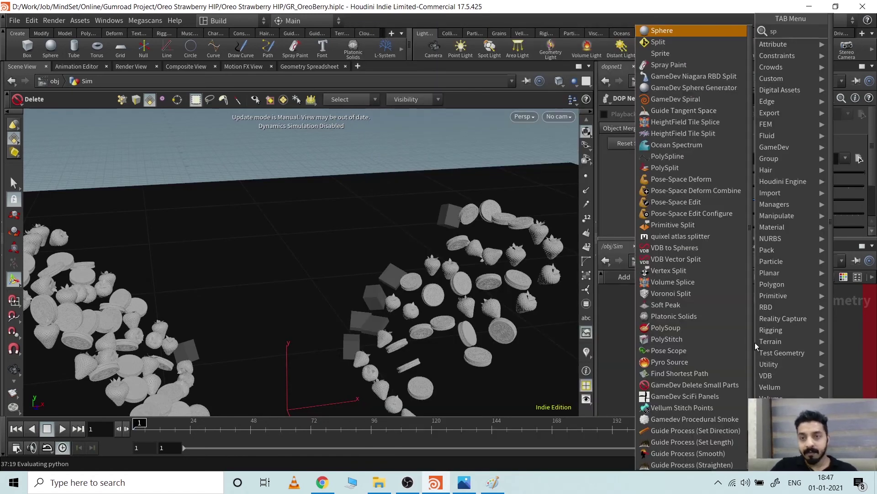
{"action": "key", "text": "Return"}
{"action": "left_click", "coordinate": [753, 342]}
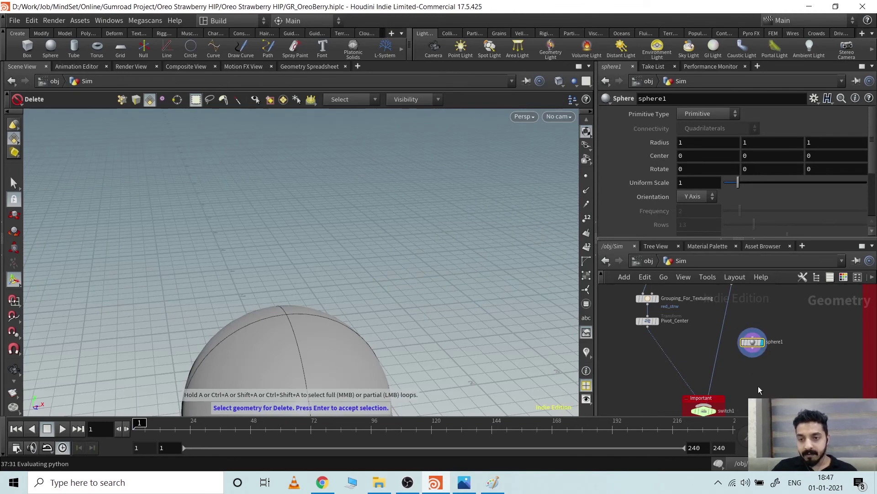
Set the sphere's primitive type to Polygon Mesh and its uniform scale to 0.1
{"action": "middle_click_drag", "start_coordinate": [764, 373], "coordinate": [733, 331]}
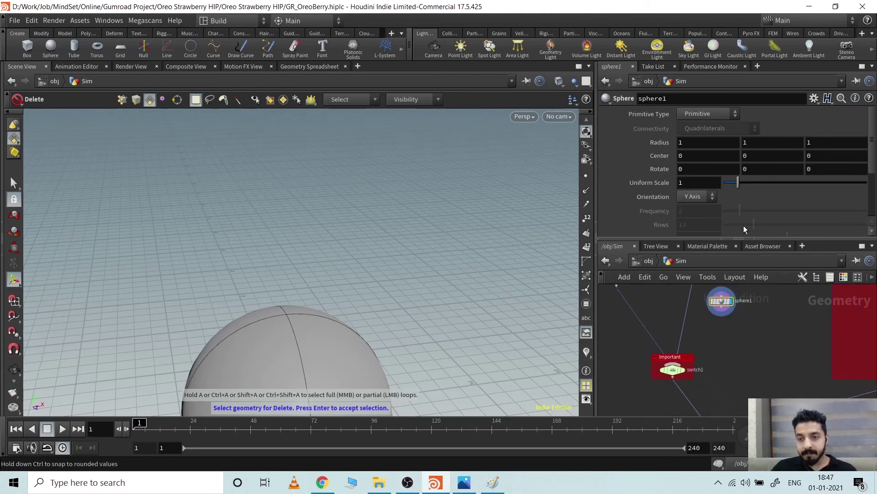
{"action": "scroll", "coordinate": [711, 327], "scroll_direction": "down", "scroll_amount": 2}
{"action": "scroll", "coordinate": [648, 329], "scroll_direction": "down", "scroll_amount": 3}
{"action": "mouse_move", "coordinate": [650, 322]}
{"action": "middle_mouse_down"}
{"action": "mouse_move", "coordinate": [655, 362]}
{"action": "mouse_move", "coordinate": [659, 315]}
{"action": "middle_mouse_up"}
{"action": "scroll", "coordinate": [657, 362], "scroll_direction": "up", "scroll_amount": 3}
{"action": "scroll", "coordinate": [656, 362], "scroll_direction": "up", "scroll_amount": 3}
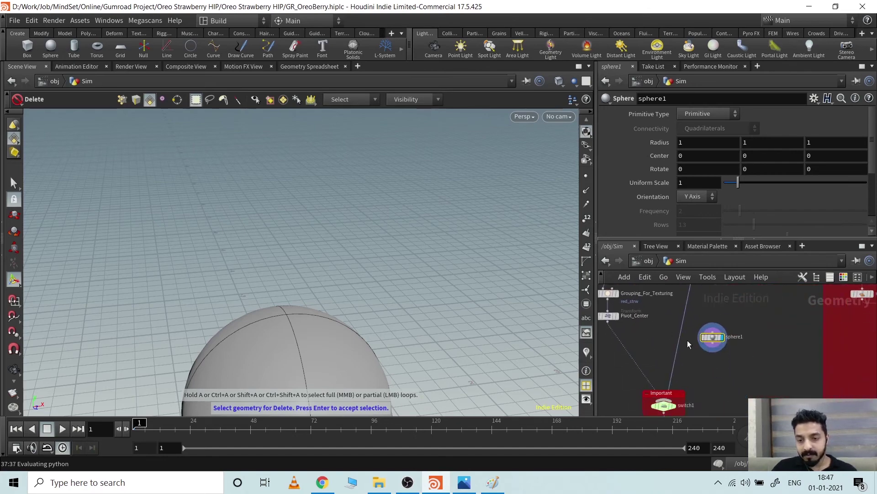
{"action": "scroll", "coordinate": [729, 359], "scroll_direction": "up", "scroll_amount": 2}
{"action": "middle_click_drag", "start_coordinate": [427, 333], "coordinate": [415, 167], "text": "alt"}
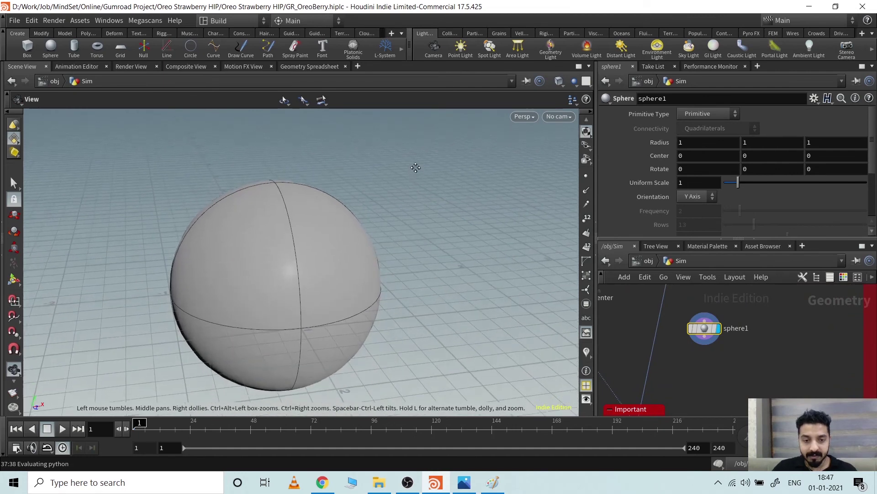
{"action": "left_click", "coordinate": [716, 114]}
{"action": "left_click", "coordinate": [707, 148]}
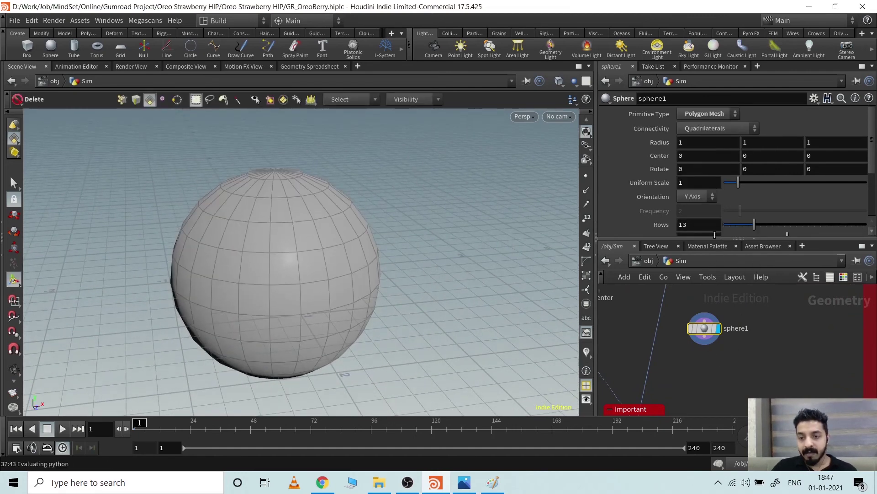
{"action": "left_click", "coordinate": [678, 184]}
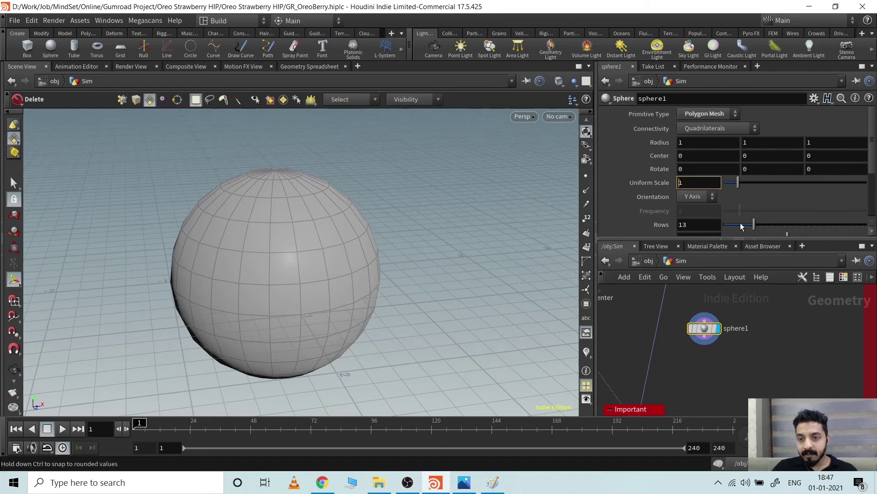
{"action": "type", "text": "."}
{"action": "key", "text": "Return"}
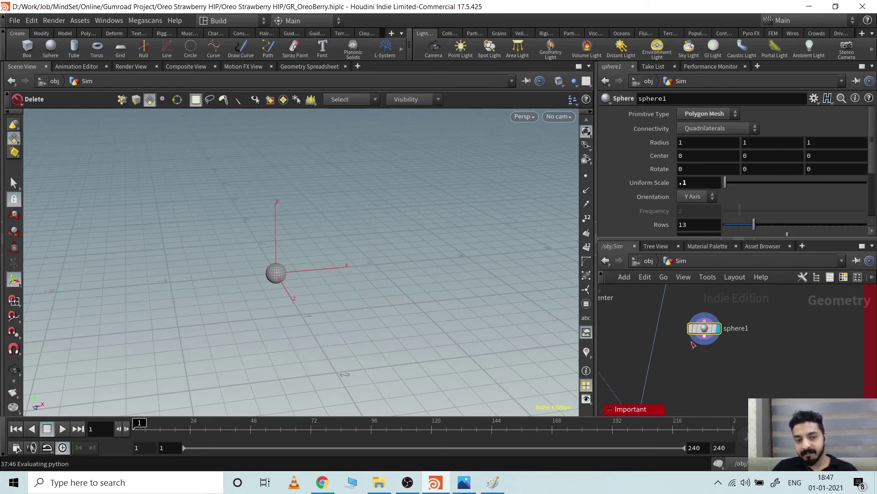
Move sphere1 to the other side of the switch1 wires and add a Torus node opposite it
{"action": "middle_click_drag", "start_coordinate": [669, 366], "coordinate": [713, 336]}
{"action": "left_click_drag", "start_coordinate": [750, 298], "coordinate": [615, 344]}
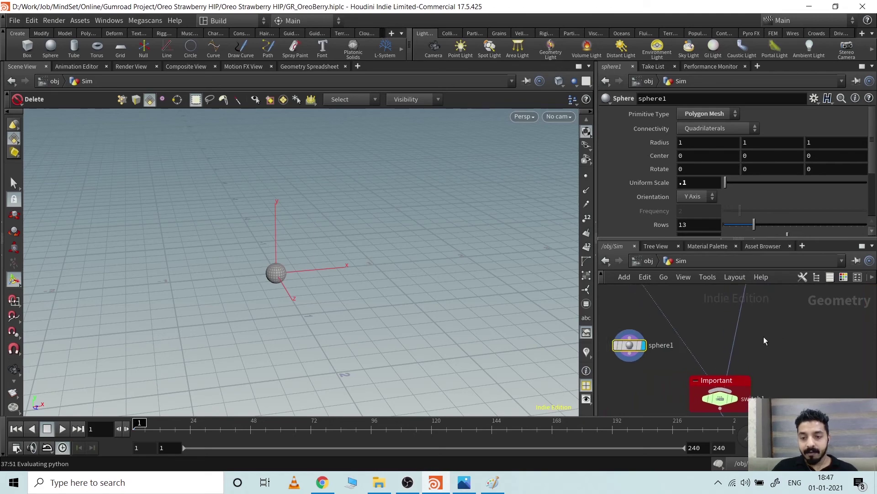
{"action": "key", "text": "Tab"}
{"action": "type", "text": "toru"}
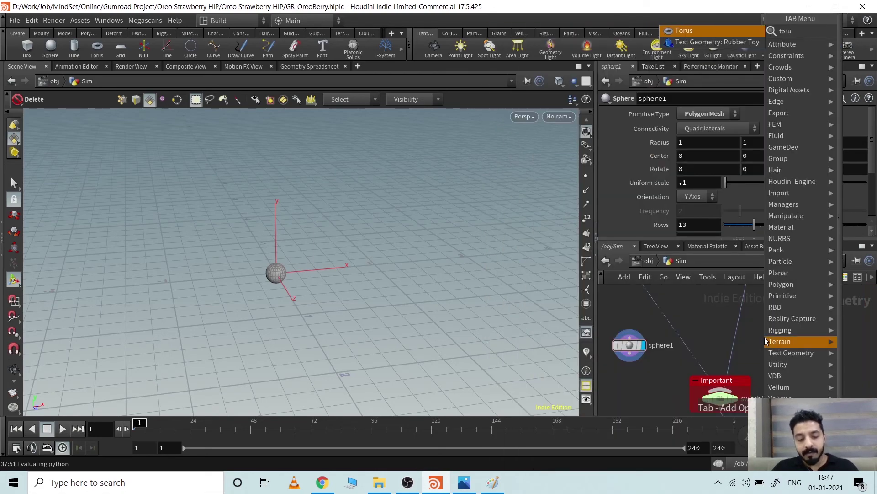
{"action": "key", "text": "Return"}
{"action": "left_click", "coordinate": [767, 337]}
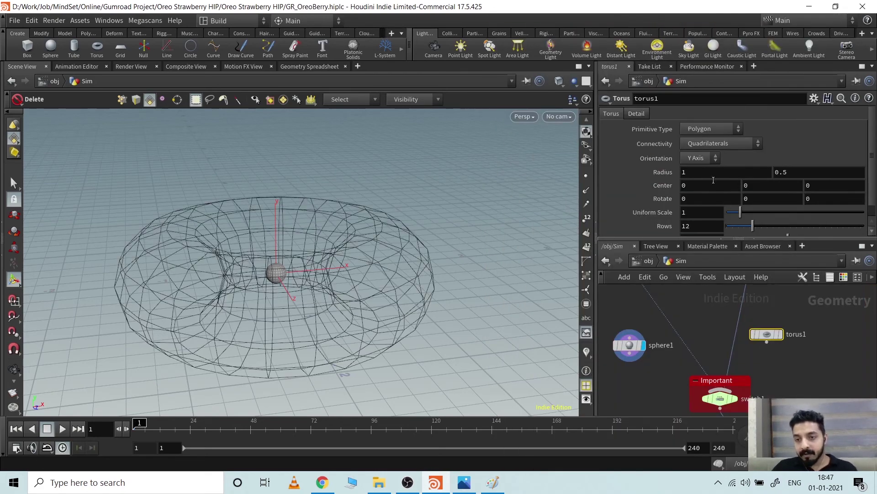
Set the torus's uniform scale to 0.1 and replace the inputs of switch1 with sphere1 and torus1
{"action": "type", "text": "."}
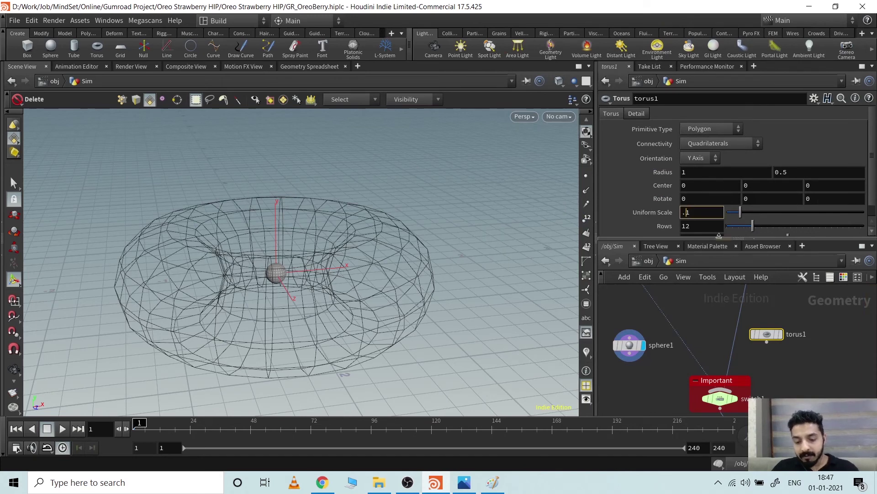
{"action": "key", "text": "Return"}
{"action": "left_click_drag", "start_coordinate": [673, 330], "coordinate": [630, 355]}
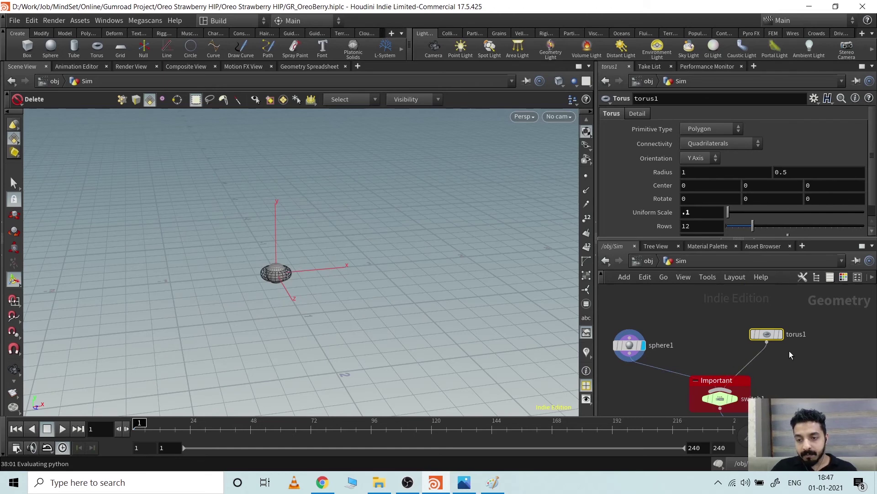
{"action": "left_click", "coordinate": [779, 366]}
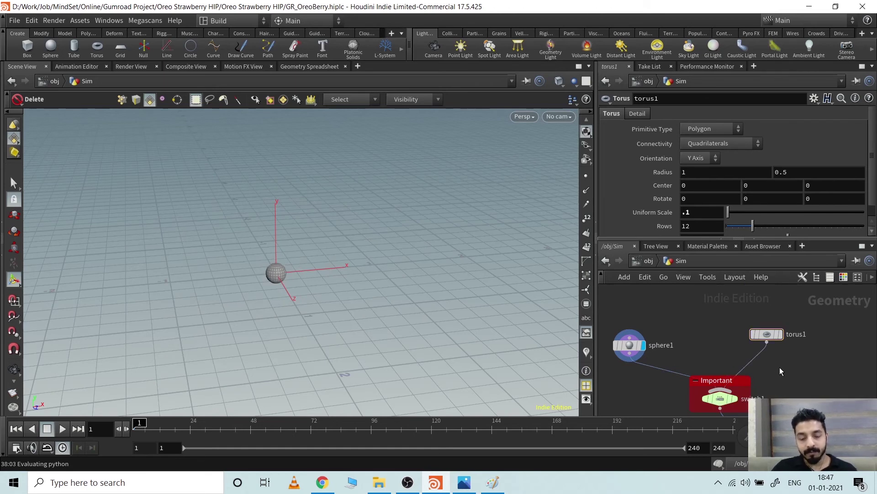
Examine the Sim node chain from switch1 down through copy2 and foreach_end1
{"action": "middle_click_drag", "start_coordinate": [797, 368], "coordinate": [750, 323]}
{"action": "scroll", "coordinate": [750, 323], "scroll_direction": "down", "scroll_amount": 3}
{"action": "middle_click_drag", "start_coordinate": [768, 366], "coordinate": [723, 305]}
{"action": "scroll", "coordinate": [764, 372], "scroll_direction": "up", "scroll_amount": 3}
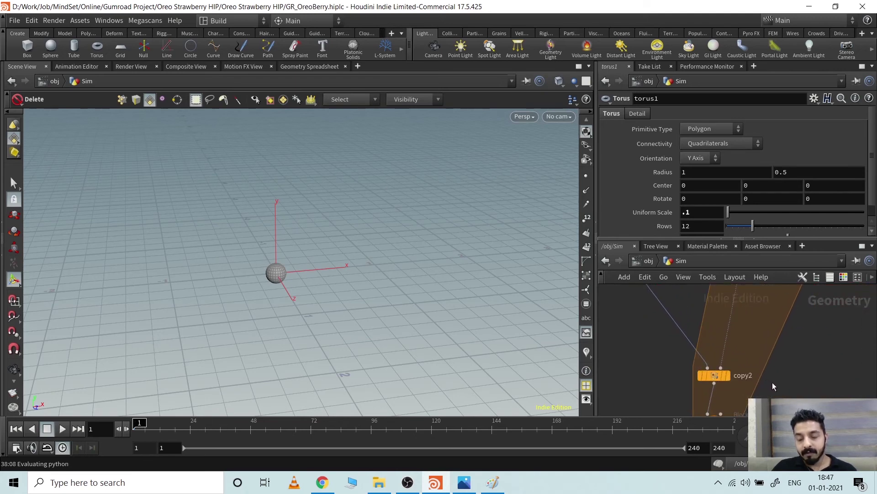
{"action": "middle_click_drag", "start_coordinate": [773, 382], "coordinate": [766, 328]}
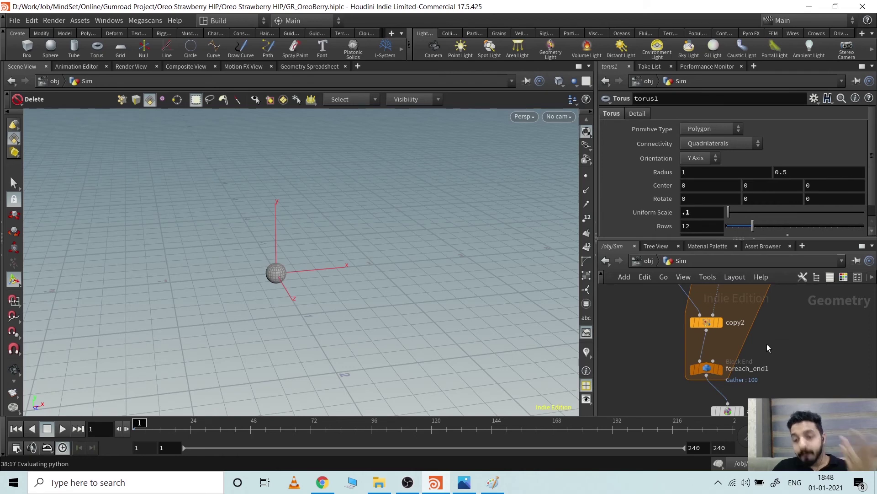
{"action": "middle_click_drag", "start_coordinate": [767, 344], "coordinate": [763, 290]}
{"action": "scroll", "coordinate": [789, 337], "scroll_direction": "down", "scroll_amount": 4}
{"action": "middle_click_drag", "start_coordinate": [791, 339], "coordinate": [818, 402]}
{"action": "middle_click_drag", "start_coordinate": [736, 357], "coordinate": [741, 373]}
{"action": "left_click_drag", "start_coordinate": [624, 317], "coordinate": [744, 372]}
{"action": "left_click", "coordinate": [745, 386]}
{"action": "middle_click_drag", "start_coordinate": [782, 413], "coordinate": [745, 316]}
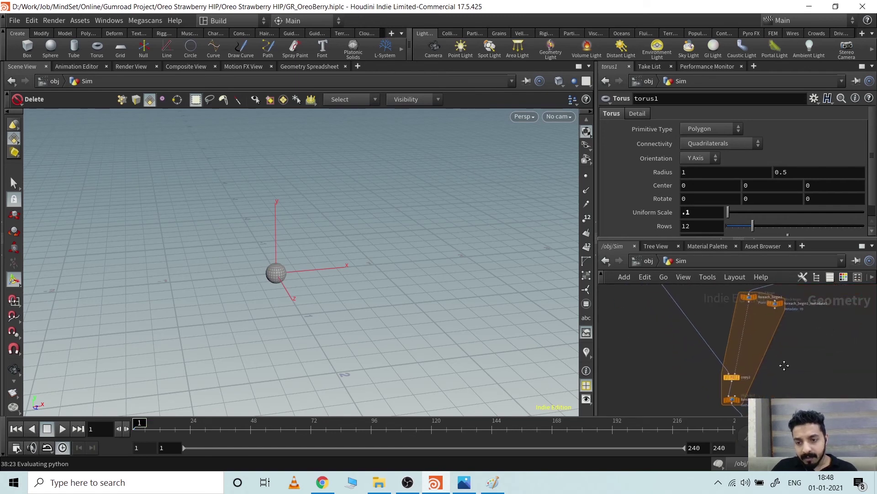
Display the assemble2 node's output and inspect the sphere and torus pieces from several angles
{"action": "middle_click_drag", "start_coordinate": [784, 365], "coordinate": [761, 306]}
{"action": "scroll", "coordinate": [748, 348], "scroll_direction": "up", "scroll_amount": 3}
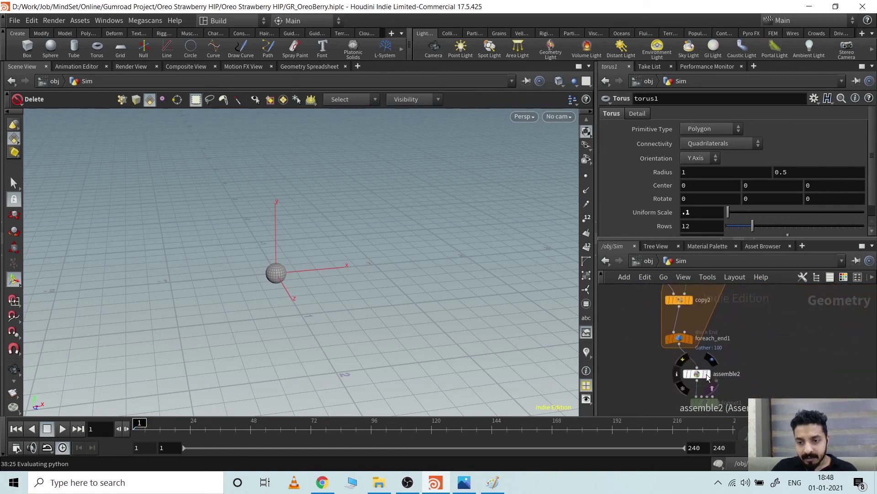
{"action": "left_click", "coordinate": [708, 376]}
{"action": "left_click", "coordinate": [697, 374]}
{"action": "left_click_drag", "start_coordinate": [461, 292], "coordinate": [381, 273], "text": "alt"}
{"action": "key", "text": "Delete"}
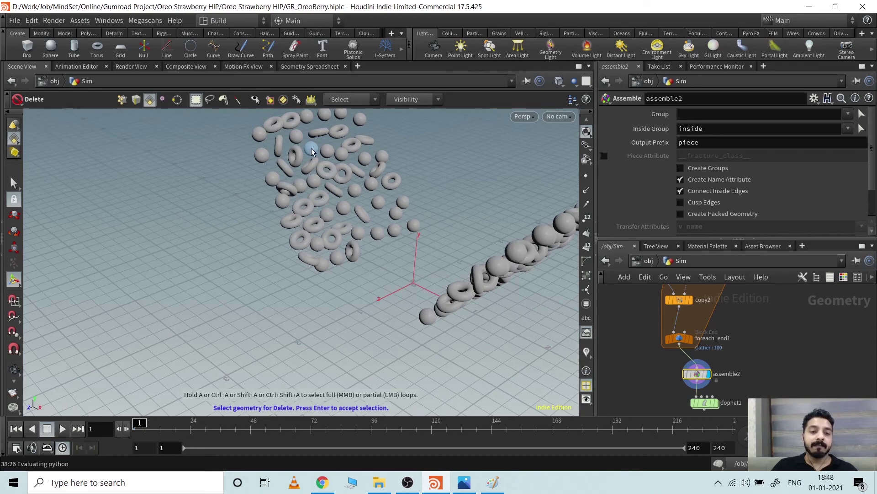
{"action": "left_click_drag", "start_coordinate": [379, 237], "coordinate": [496, 238], "text": "alt"}
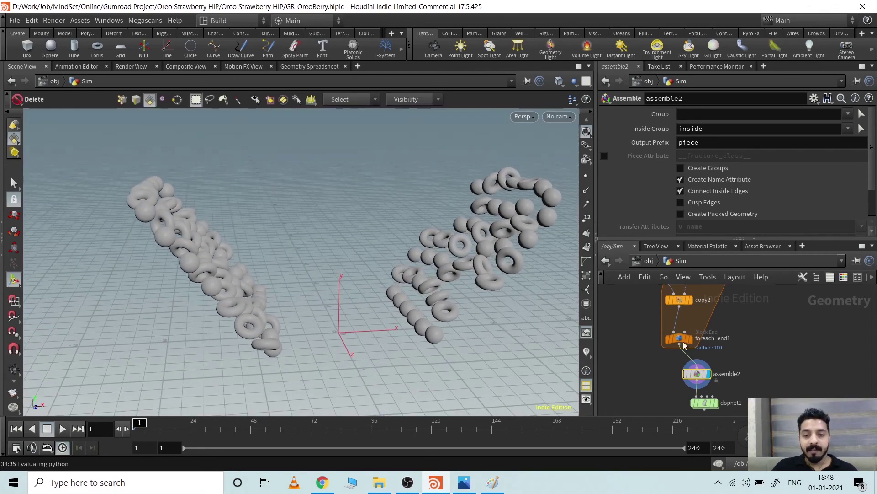
Display and select dopnet1, return to the first frame, and reset its simulation
{"action": "middle_click_drag", "start_coordinate": [747, 391], "coordinate": [729, 351]}
{"action": "left_click", "coordinate": [699, 363]}
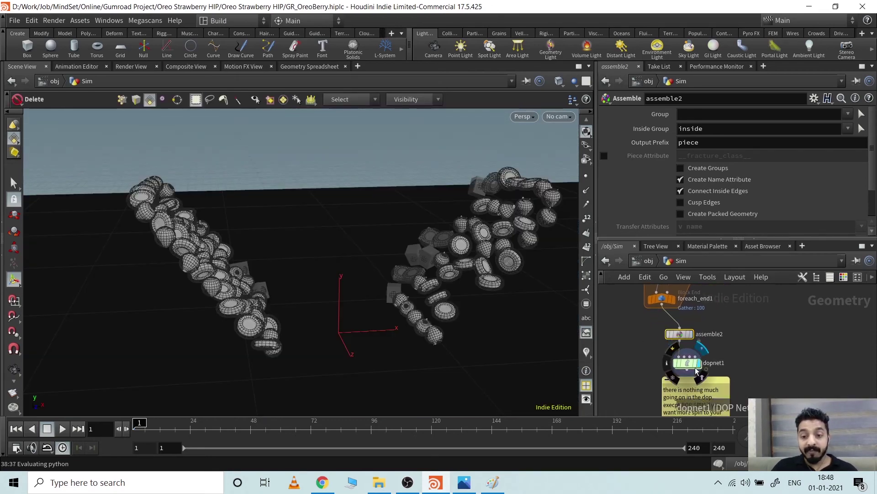
{"action": "left_click", "coordinate": [688, 364]}
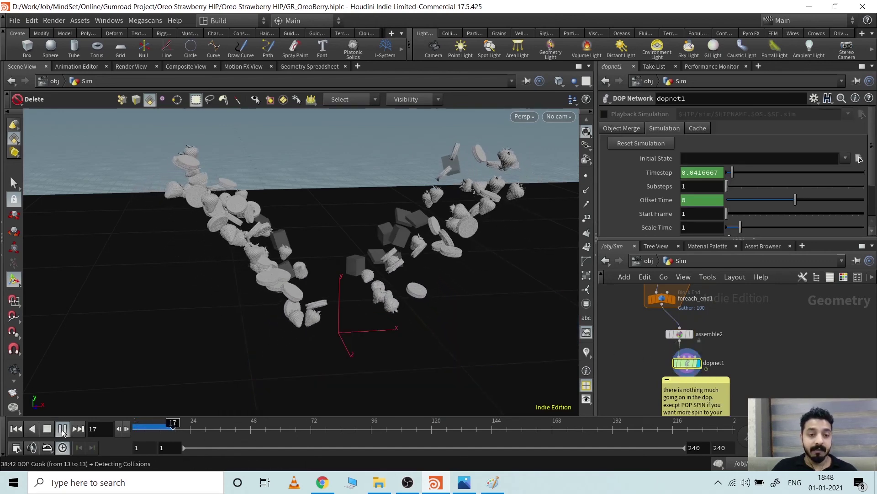
{"action": "left_click", "coordinate": [20, 433]}
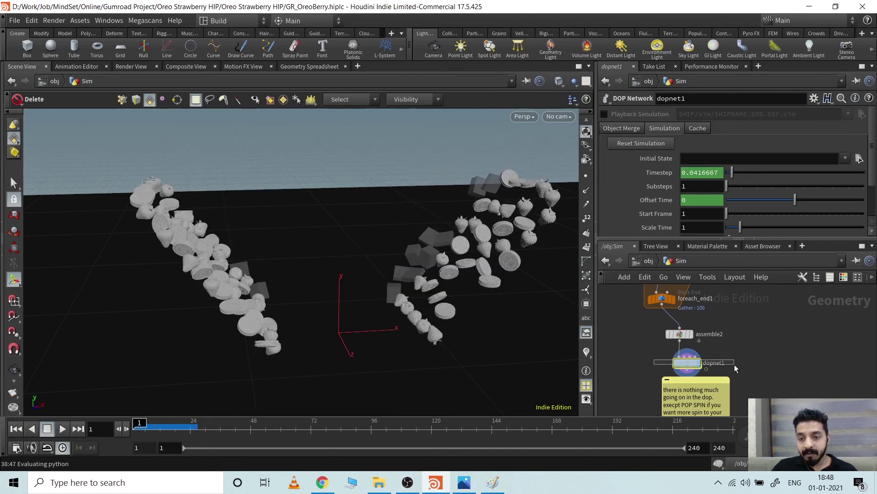
{"action": "left_click_drag", "start_coordinate": [735, 364], "coordinate": [735, 364]}
{"action": "left_click", "coordinate": [639, 142]}
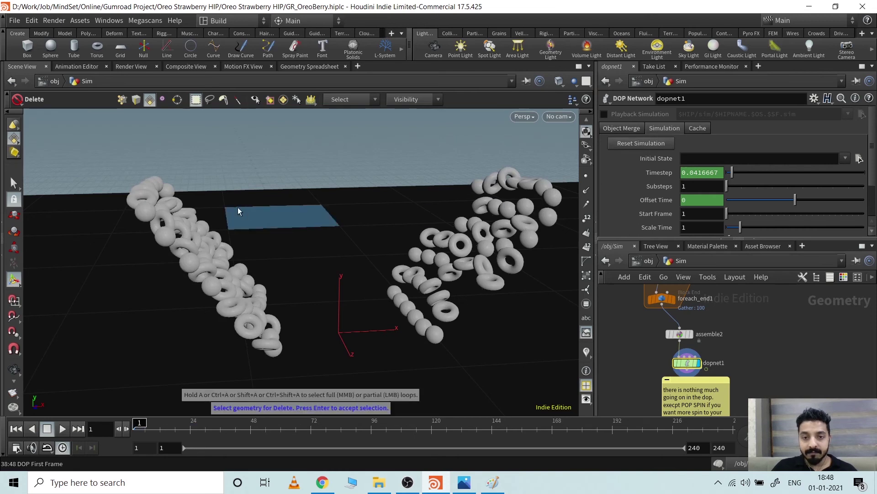
Play the sphere and torus simulation and view it through the main camera
{"action": "left_click", "coordinate": [63, 428]}
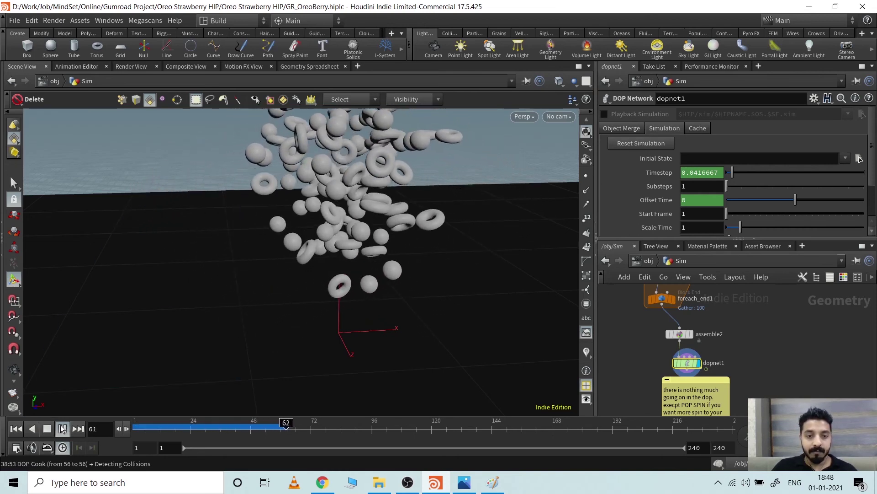
{"action": "middle_click_drag", "start_coordinate": [378, 183], "coordinate": [374, 231], "text": "alt"}
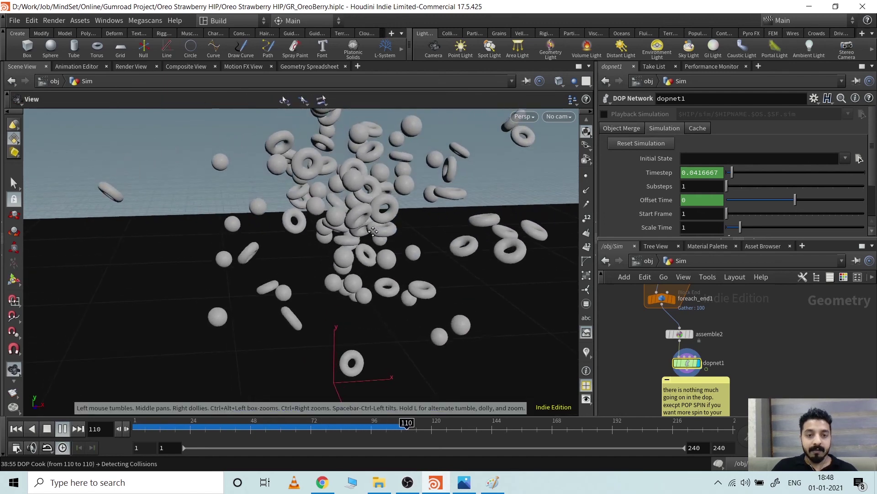
{"action": "left_click", "coordinate": [559, 116]}
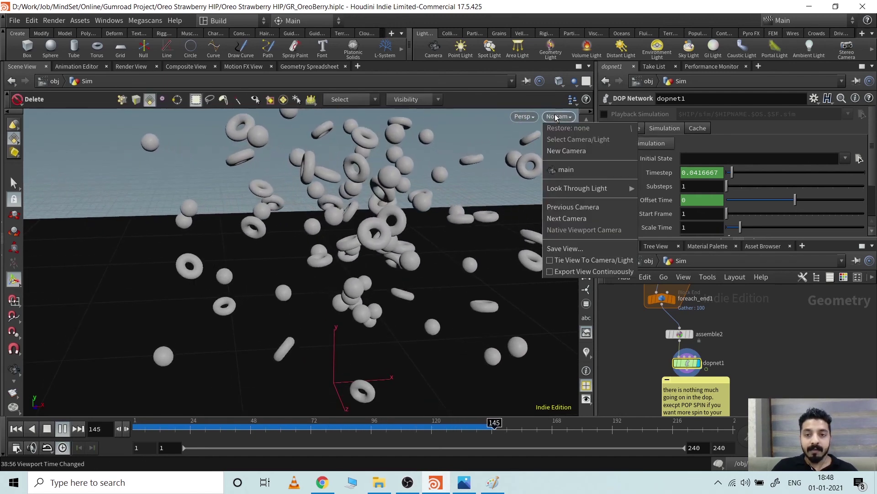
{"action": "left_click", "coordinate": [566, 169]}
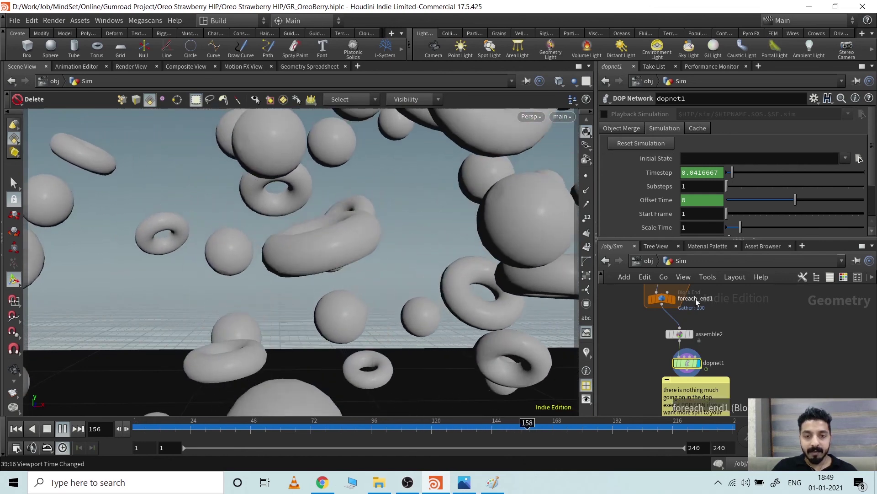
Return to the object level, select the Sim object, and stop the playback
{"action": "left_click", "coordinate": [647, 262]}
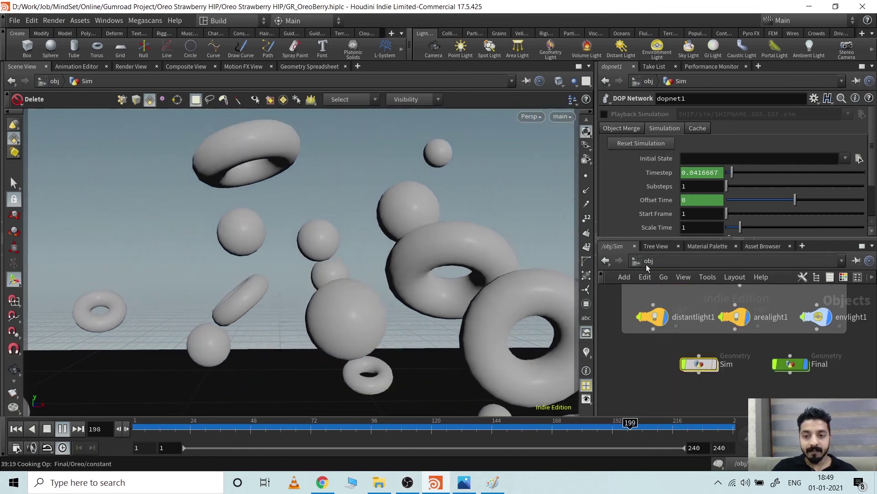
{"action": "left_click", "coordinate": [707, 363]}
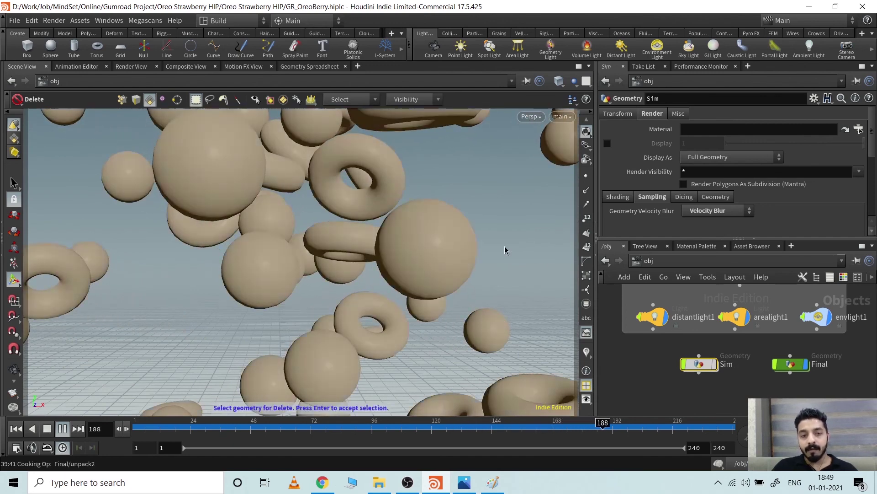
{"action": "left_click", "coordinate": [53, 431]}
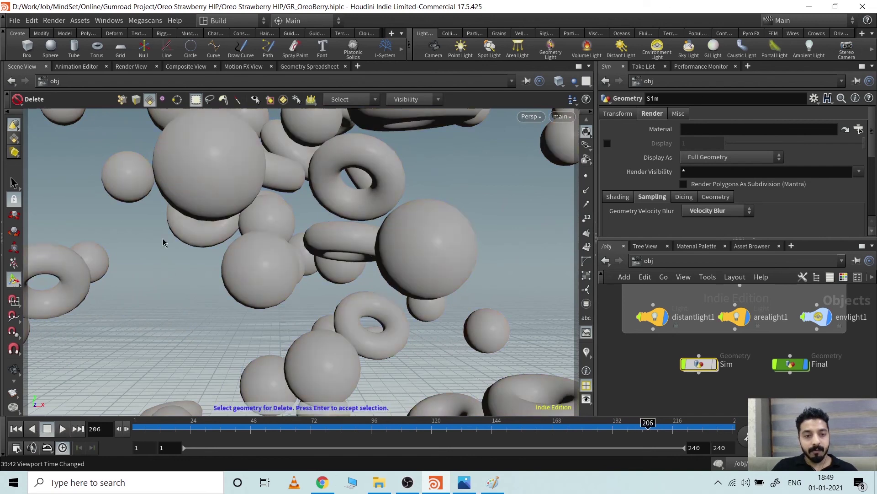
Open the Final network and examine its chain from the Shading nodes up through the file cache and unpack2 to the Slow_Mo time shift
{"action": "double_click", "coordinate": [796, 365]}
{"action": "scroll", "coordinate": [727, 378], "scroll_direction": "up", "scroll_amount": 2}
{"action": "scroll", "coordinate": [729, 381], "scroll_direction": "up", "scroll_amount": 1}
{"action": "scroll", "coordinate": [805, 332], "scroll_direction": "down", "scroll_amount": 4}
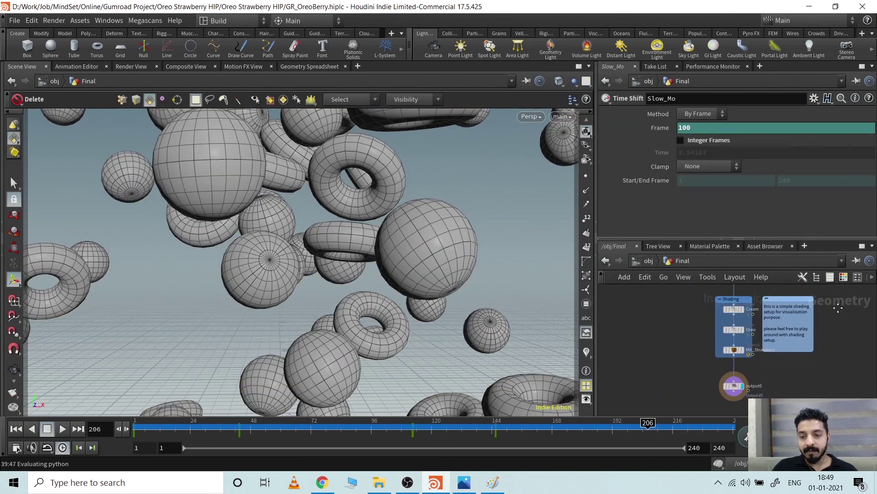
{"action": "middle_click_drag", "start_coordinate": [836, 300], "coordinate": [832, 370]}
{"action": "scroll", "coordinate": [773, 341], "scroll_direction": "up", "scroll_amount": 5}
{"action": "middle_click_drag", "start_coordinate": [774, 332], "coordinate": [787, 422]}
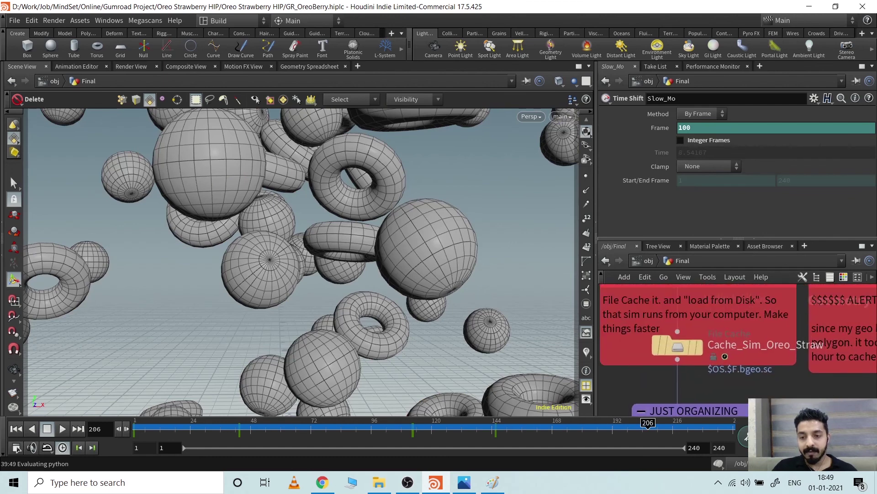
{"action": "scroll", "coordinate": [768, 311], "scroll_direction": "down", "scroll_amount": 4}
{"action": "middle_click_drag", "start_coordinate": [770, 292], "coordinate": [774, 361]}
{"action": "scroll", "coordinate": [728, 353], "scroll_direction": "up", "scroll_amount": 5}
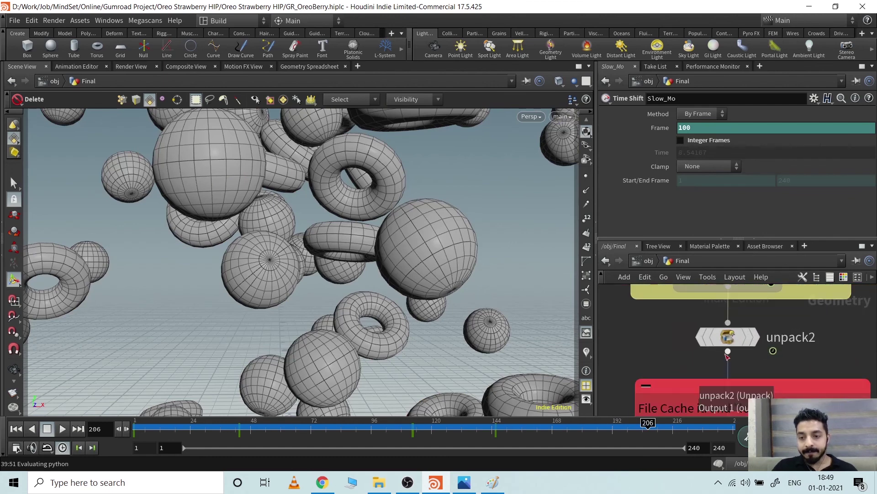
{"action": "middle_click_drag", "start_coordinate": [801, 328], "coordinate": [797, 390]}
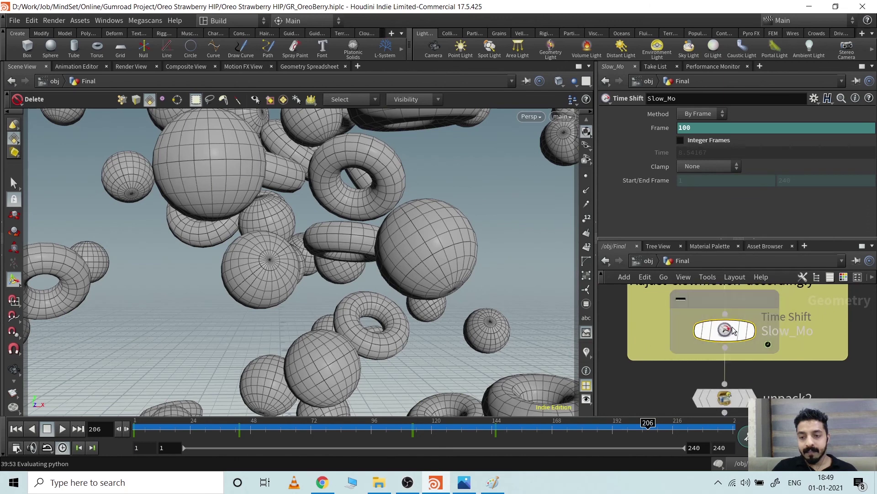
{"action": "mouse_move", "coordinate": [731, 331]}
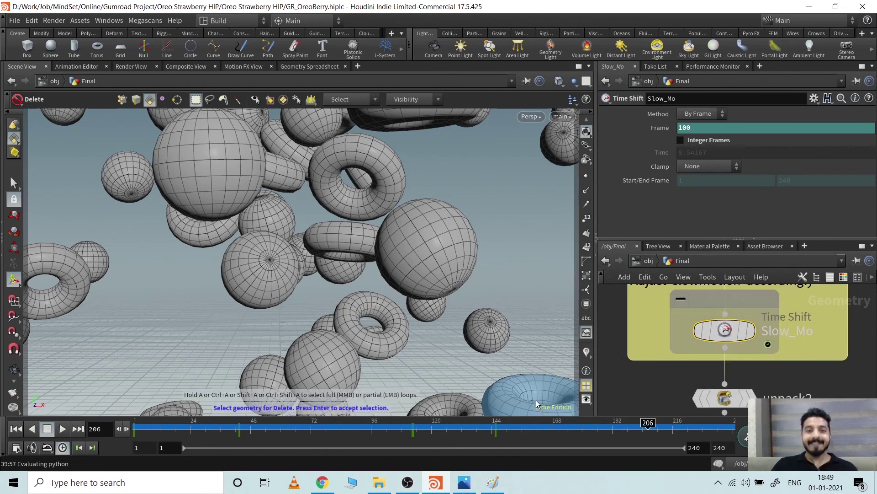
Switch to the Gumroad profile page in Chrome and close the Oreo Strawberry RBD product preview
{"action": "left_click", "coordinate": [323, 482]}
{"action": "left_click", "coordinate": [91, 10]}
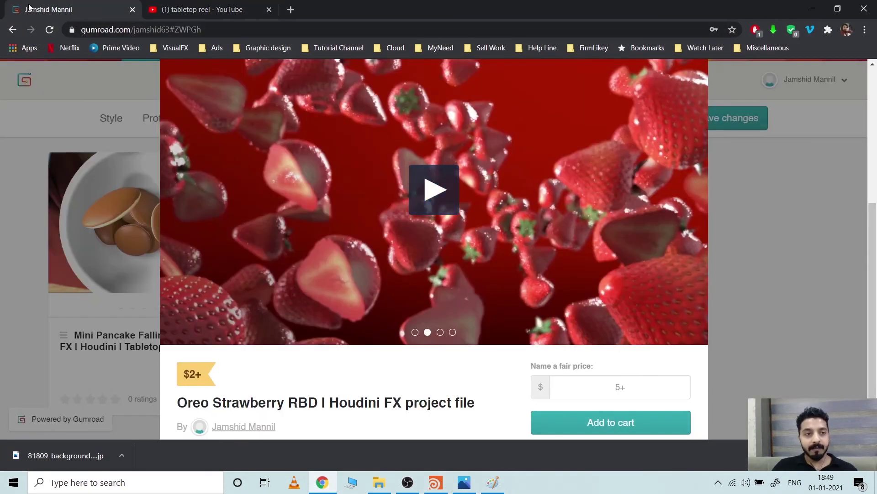
{"action": "left_click", "coordinate": [763, 186]}
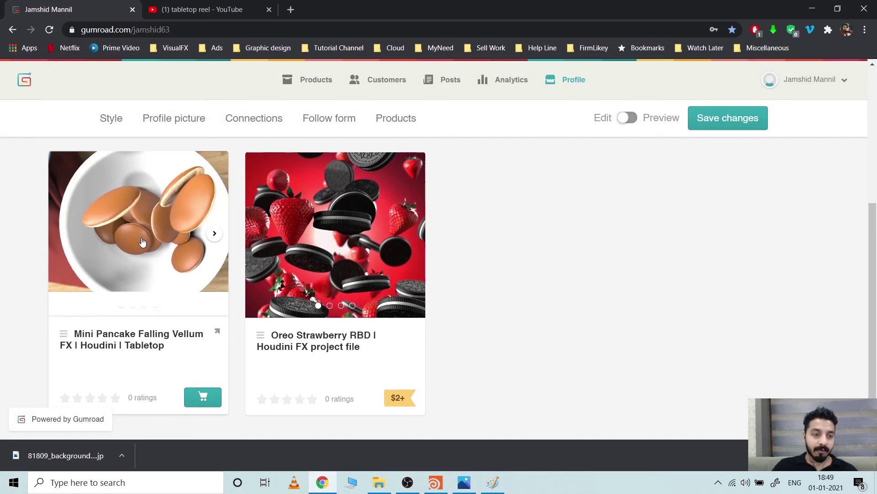
Open the Mini Pancake Falling Vellum FX product and review its price and description
{"action": "left_click", "coordinate": [142, 242]}
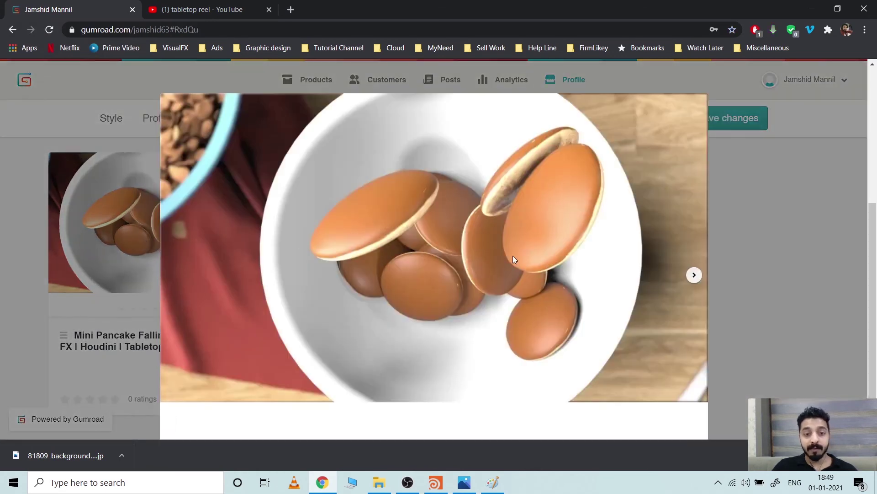
{"action": "scroll", "coordinate": [513, 258], "scroll_direction": "down", "scroll_amount": 3}
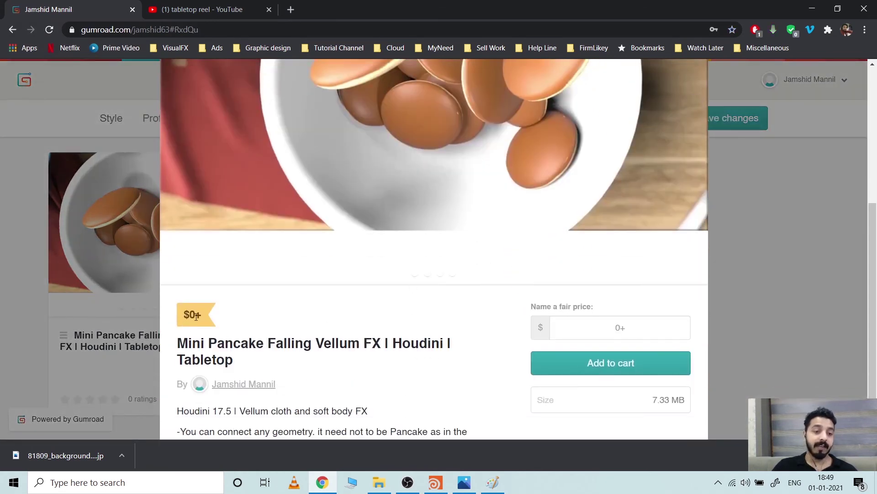
{"action": "scroll", "coordinate": [341, 270], "scroll_direction": "up", "scroll_amount": 2}
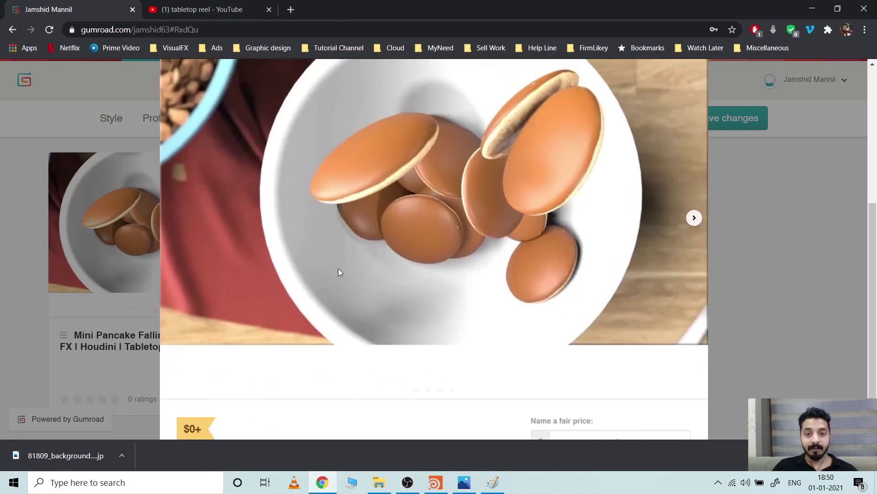
{"action": "scroll", "coordinate": [338, 268], "scroll_direction": "up", "scroll_amount": 1}
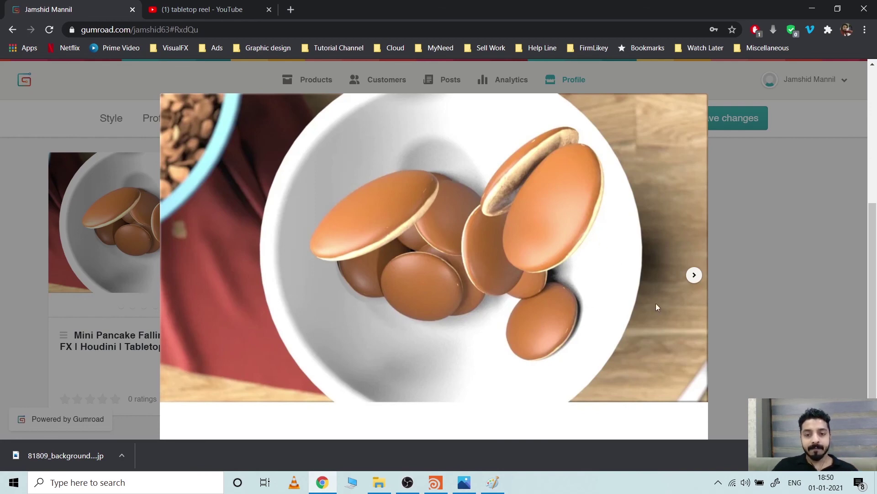
Play the pancake product's second preview item, a video, and close the product preview
{"action": "left_click", "coordinate": [695, 275]}
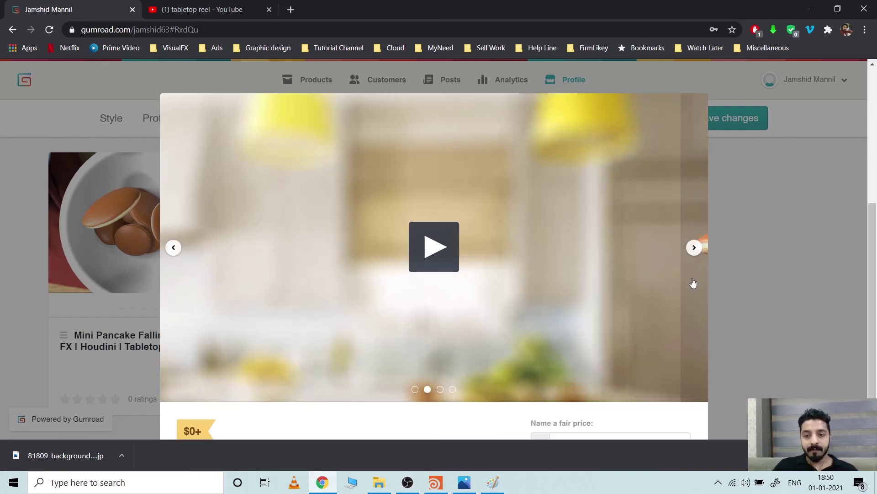
{"action": "left_click", "coordinate": [441, 260]}
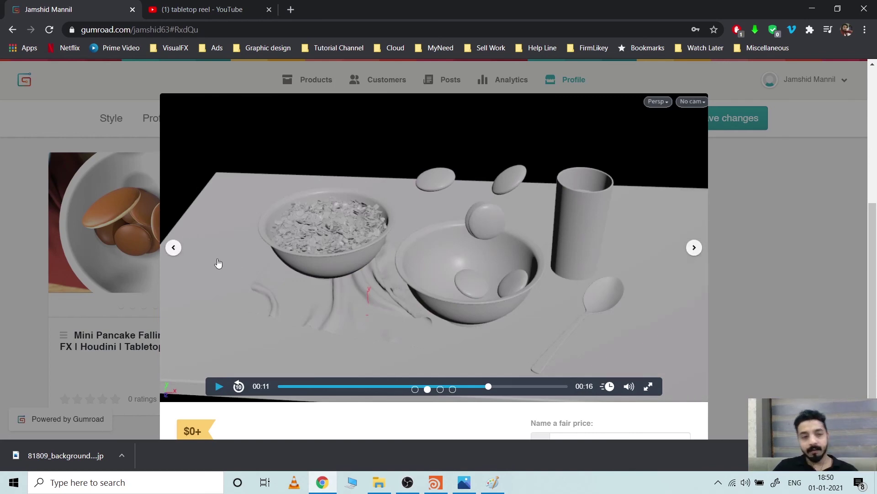
{"action": "left_click", "coordinate": [728, 218]}
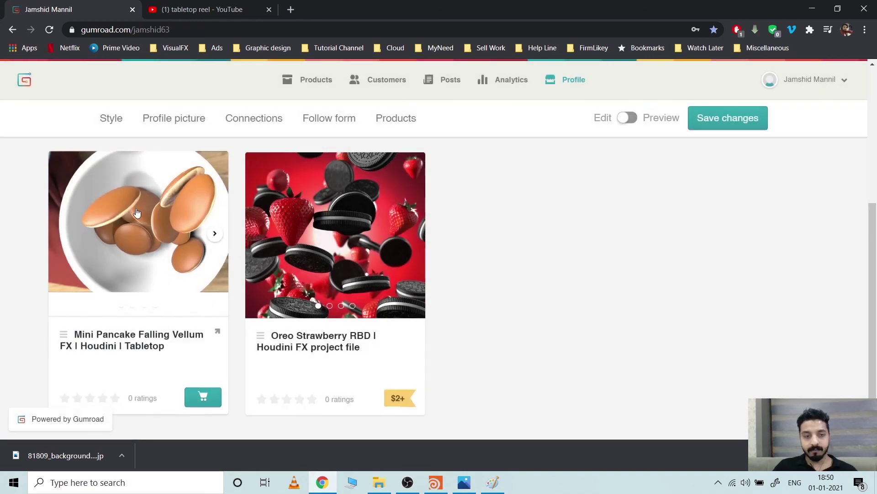